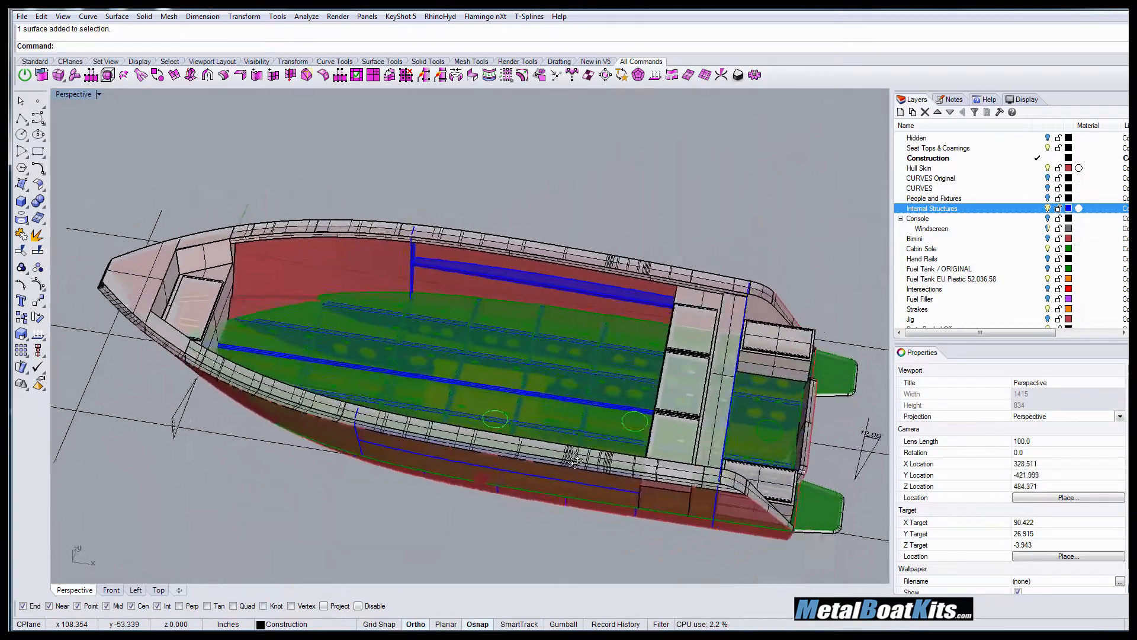
- Examine the slots in the cabin sole and the frames and stringers underneath them
scroll(552, 326, "up", 10)
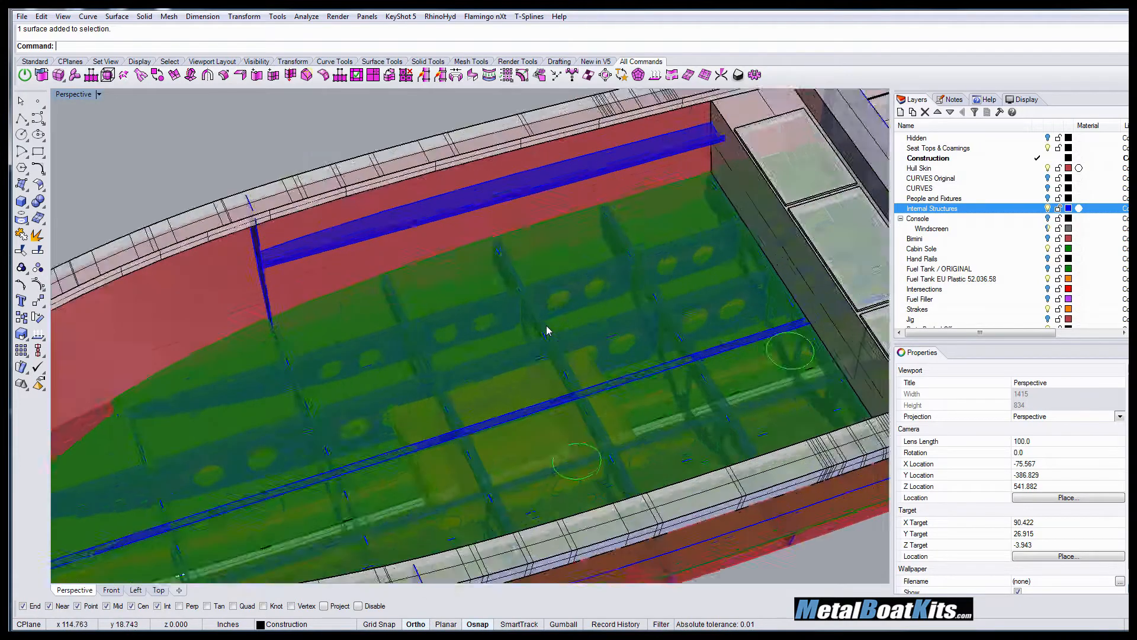
right_click_drag(578, 354, 577, 320)
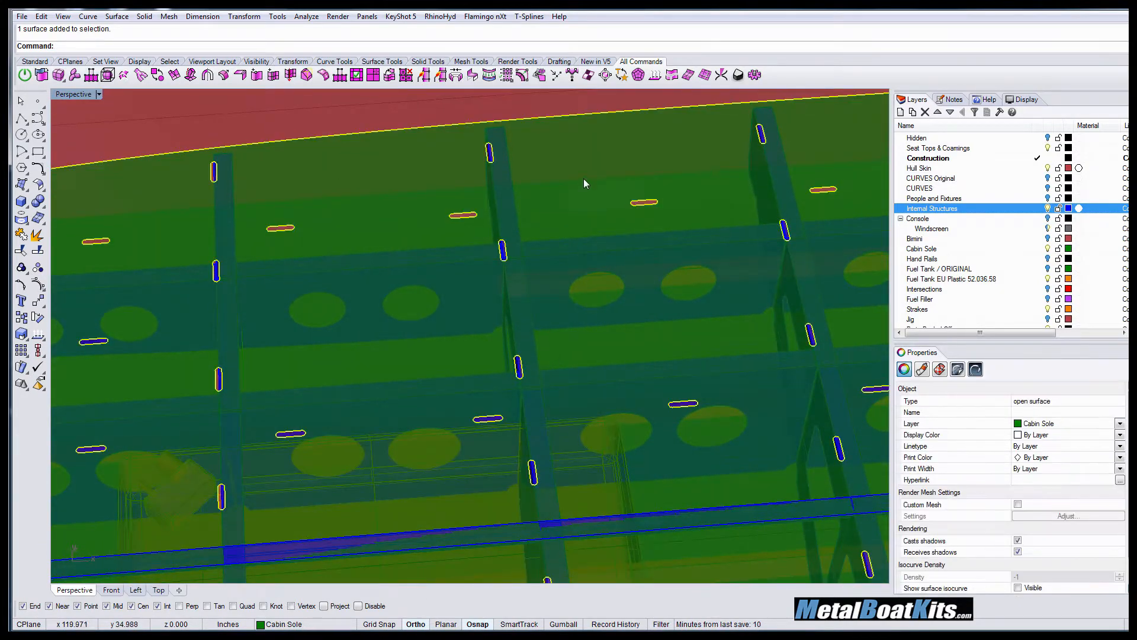
scroll(651, 295, "down", 10)
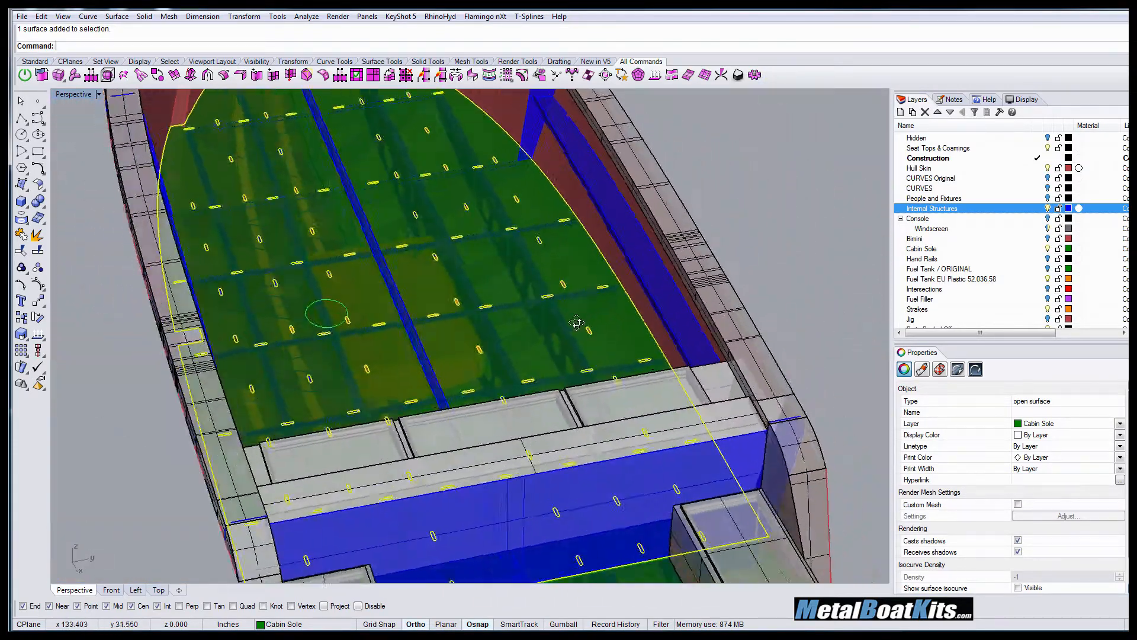
right_click_drag(578, 323, 781, 336)
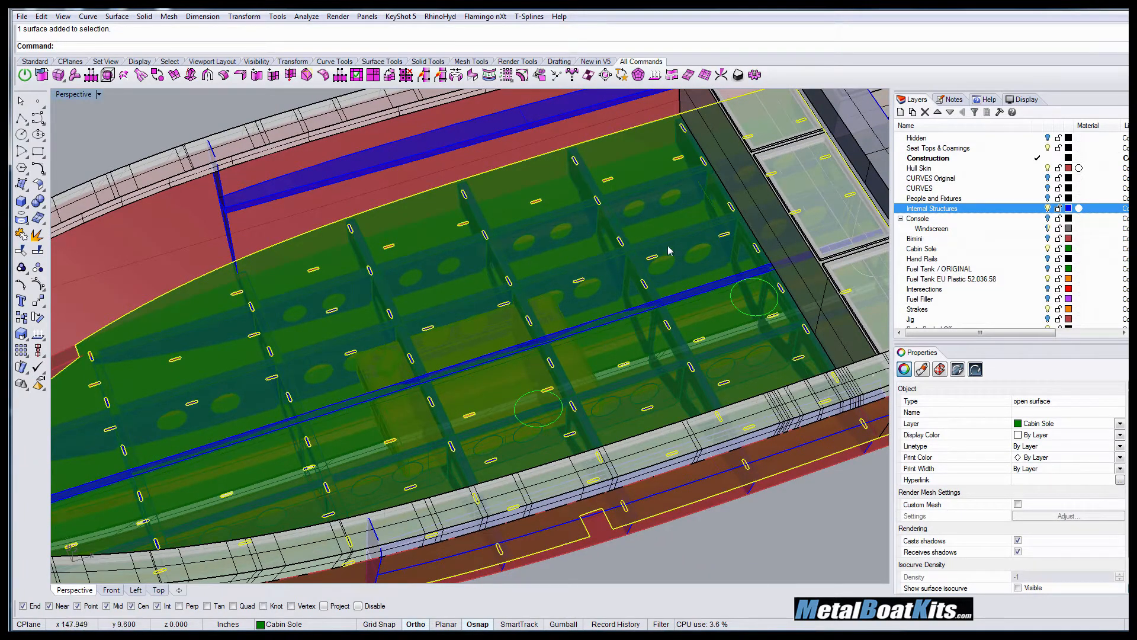
scroll(545, 258, "down", 5)
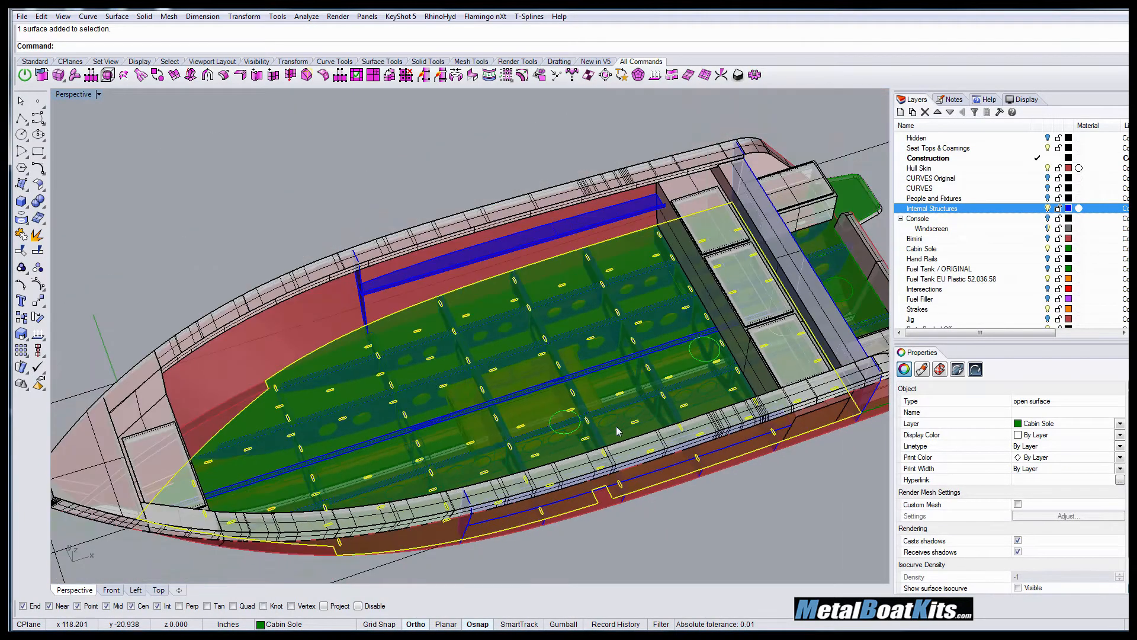
scroll(621, 319, "up", 3)
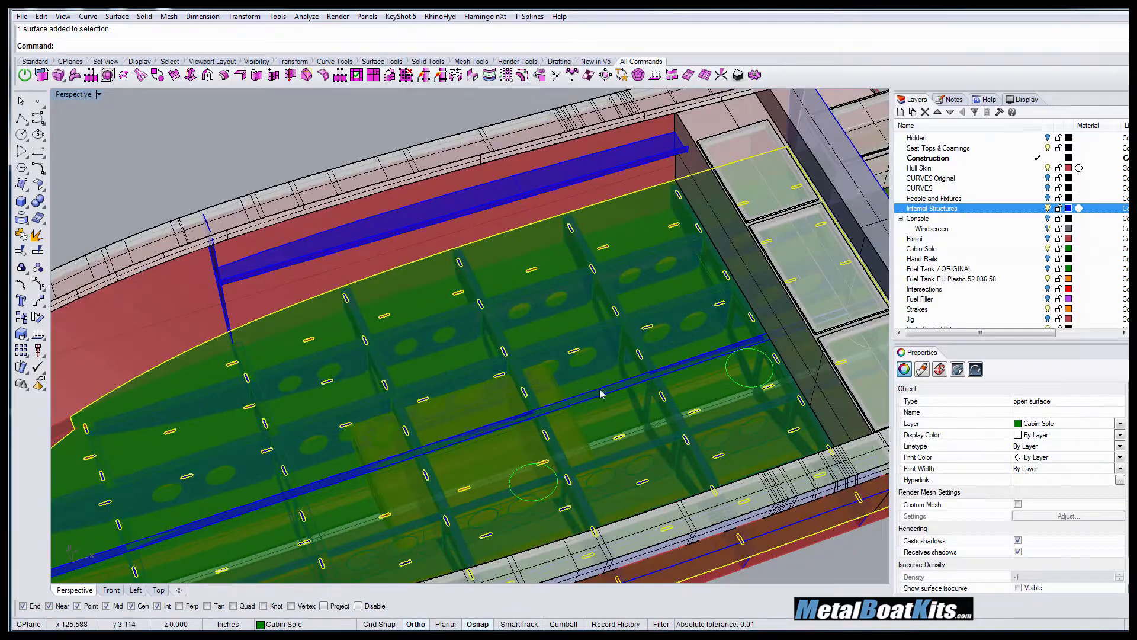
right_click_drag(601, 394, 638, 357)
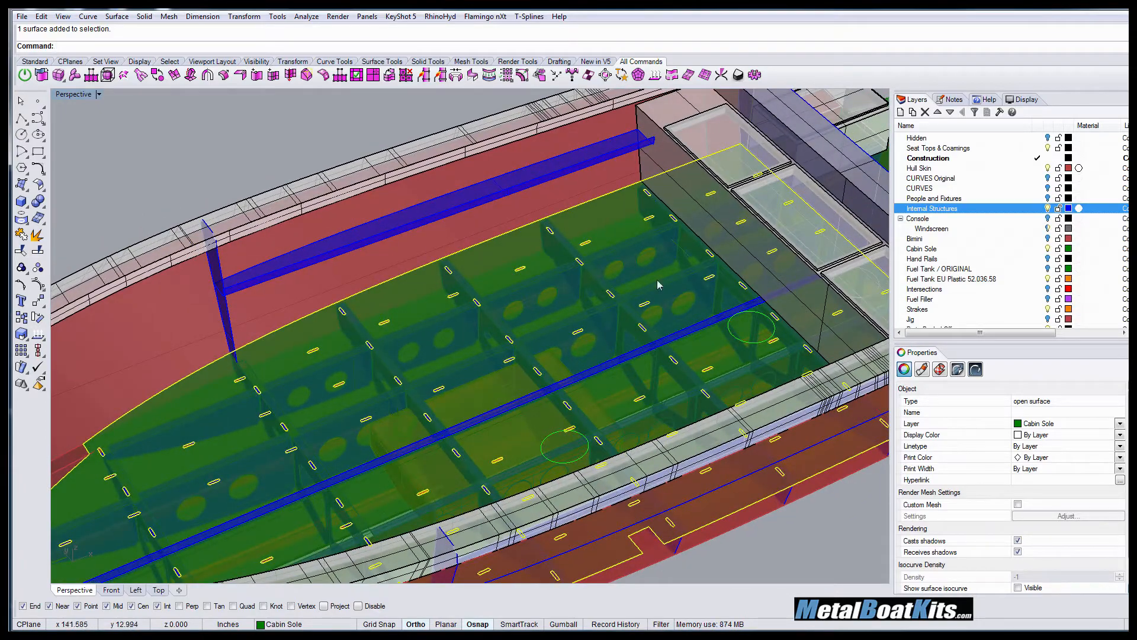
scroll(696, 315, "up", 2)
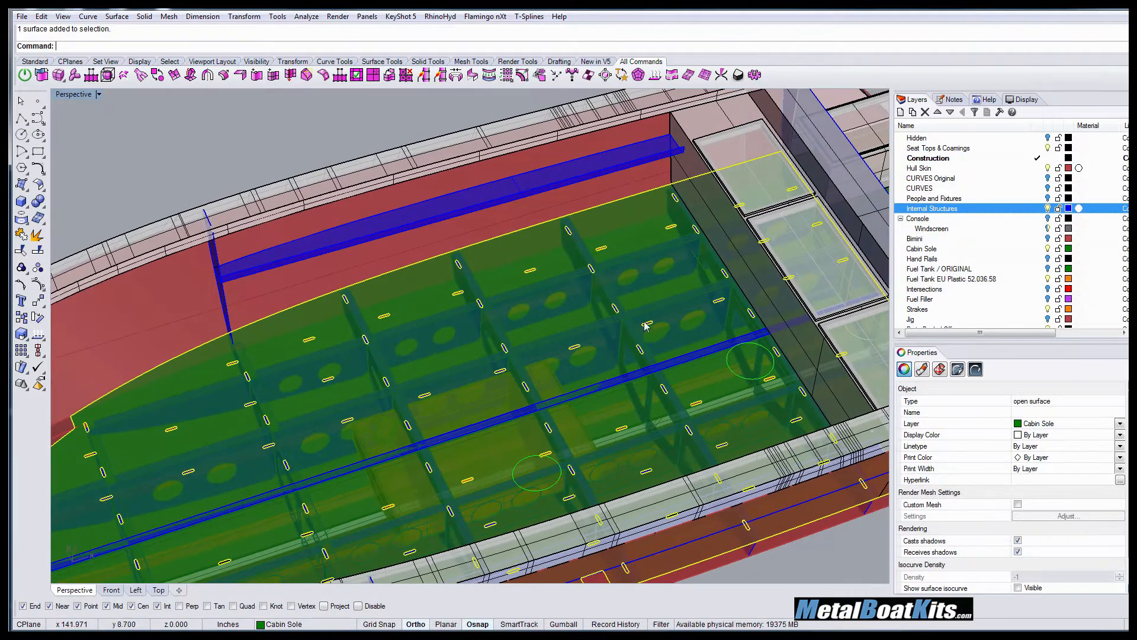
scroll(623, 323, "up", 3)
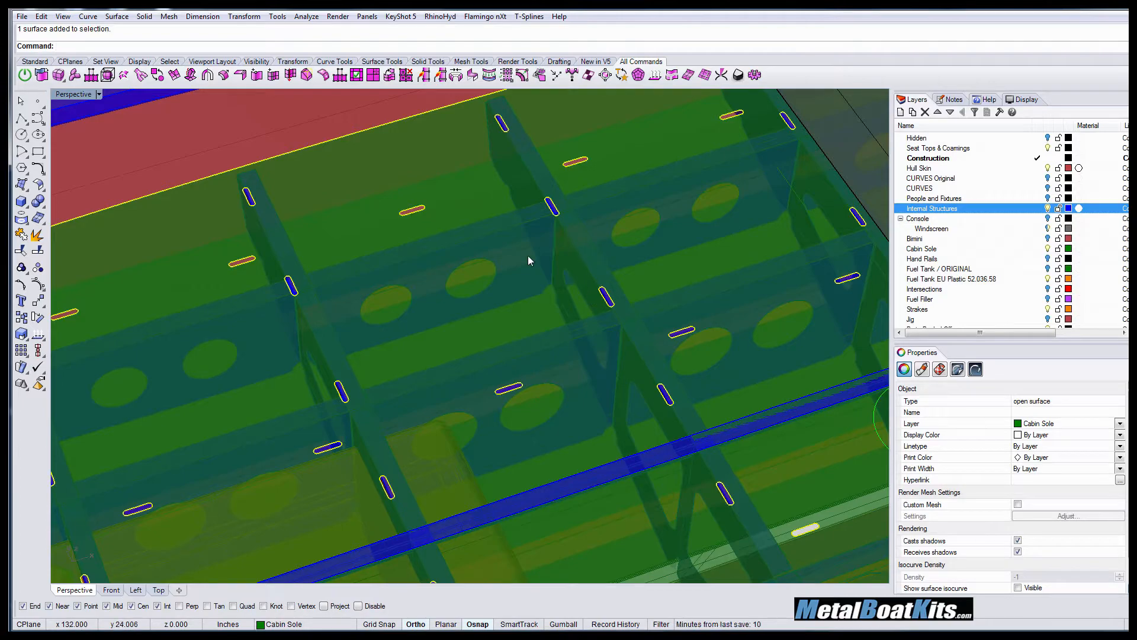
scroll(528, 254, "down", 6)
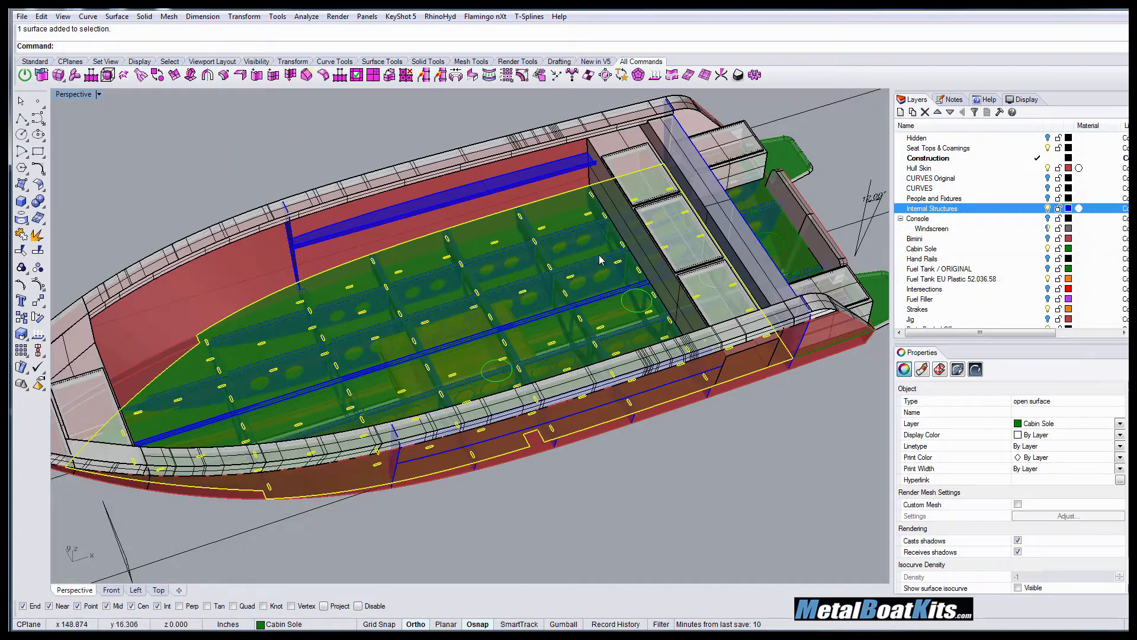
- Highlight one longitudinal stringer beneath the cabin sole to inspect its full shape, and clear the selection
mouse_move(563, 294)
right_mouse_down()
mouse_move(623, 250)
mouse_move(530, 302)
mouse_move(558, 283)
mouse_move(518, 285)
mouse_move(569, 248)
mouse_move(538, 279)
mouse_move(651, 331)
mouse_move(557, 274)
right_mouse_up()
left_click(521, 281)
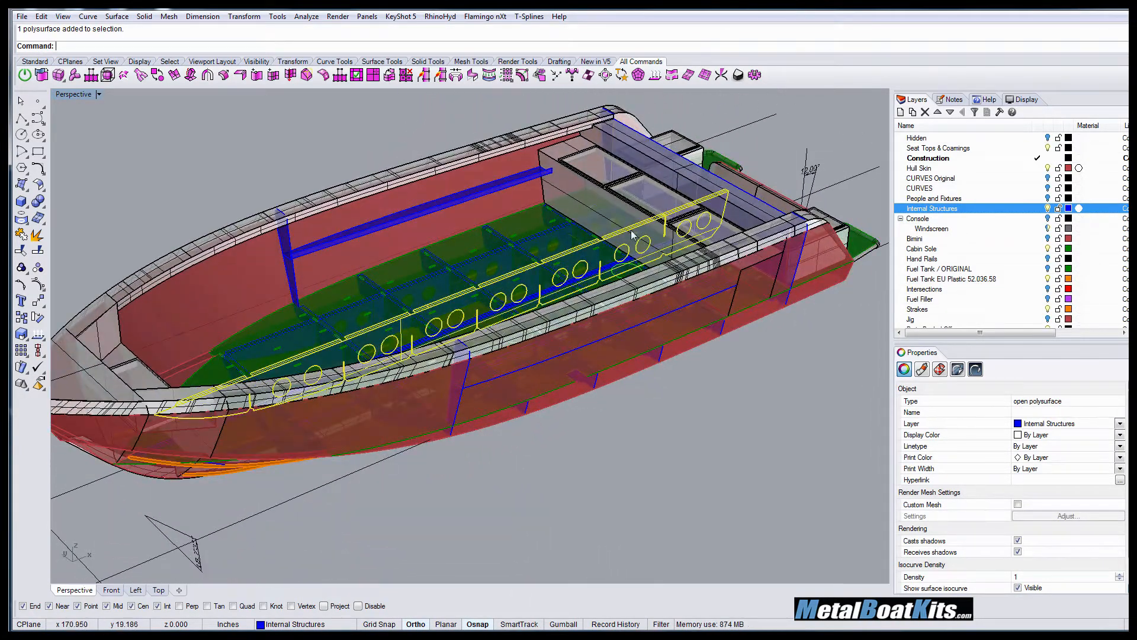
left_click(828, 360)
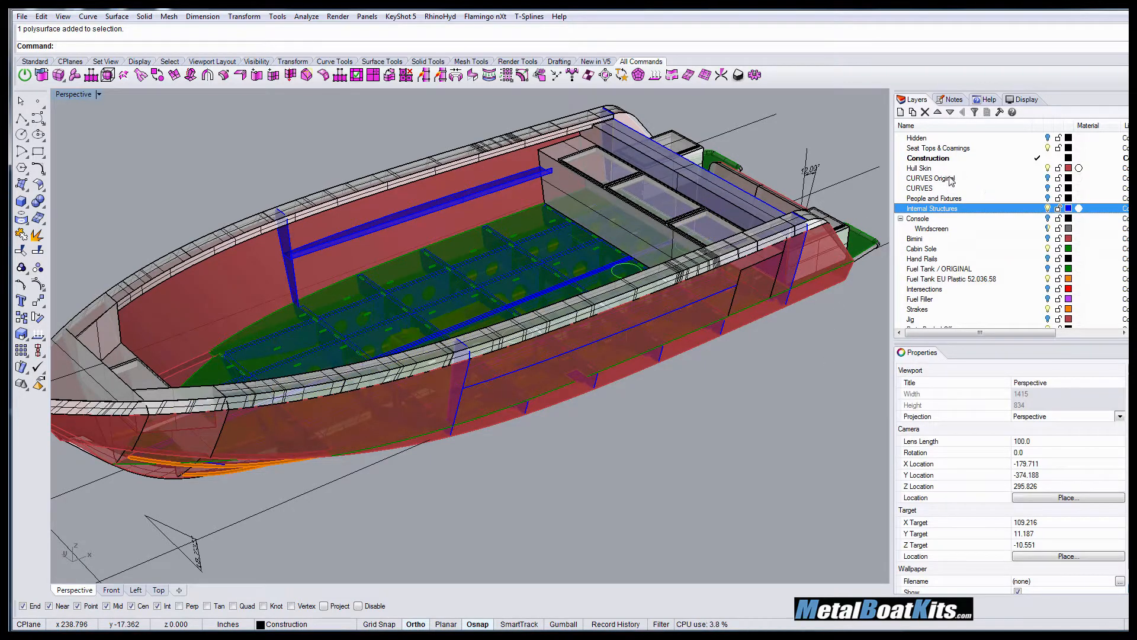
- Select all objects on the Internal Structures layer
right_click(939, 210)
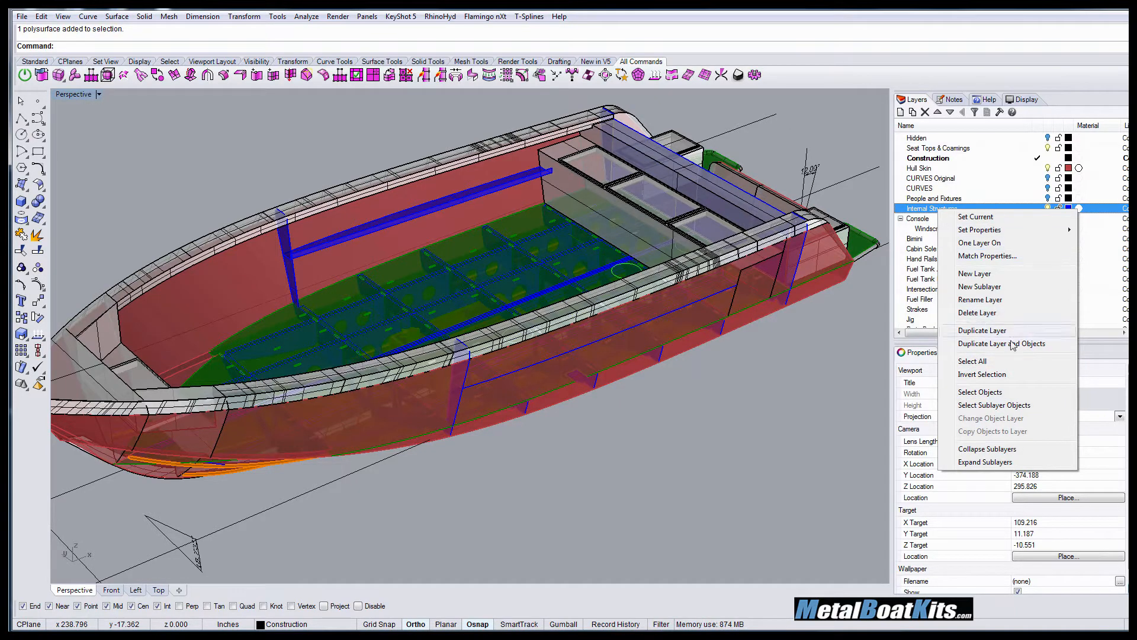
left_click(980, 393)
right_click_drag(601, 274, 484, 263)
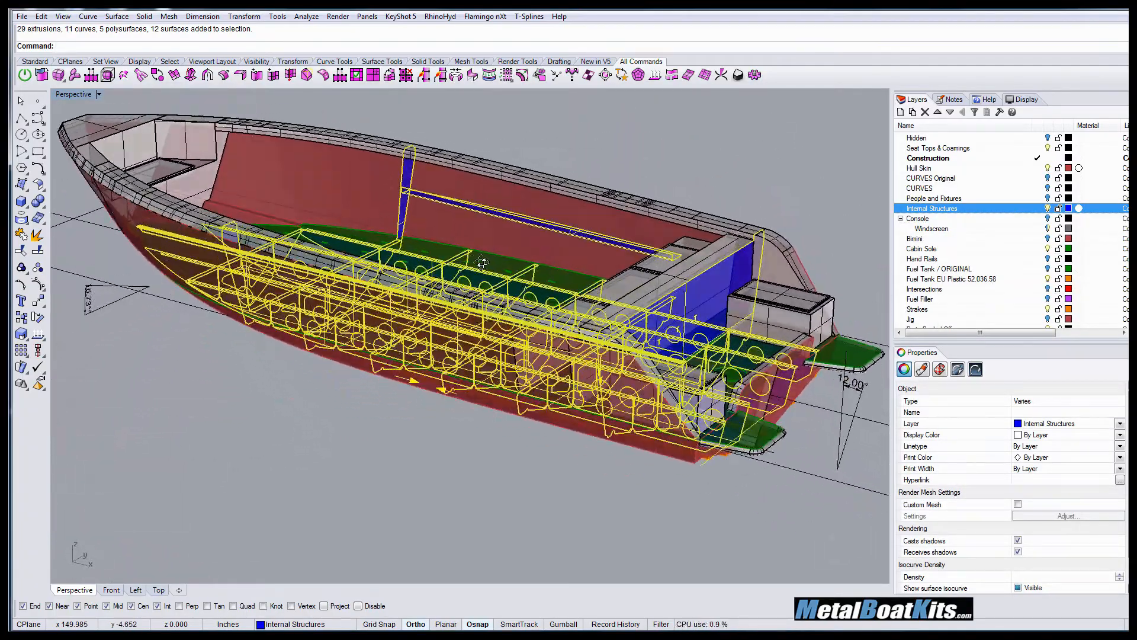
- Remove the aft bulkhead frame, just forward of the stern boxes, from the selection
left_click(763, 267, "shift")
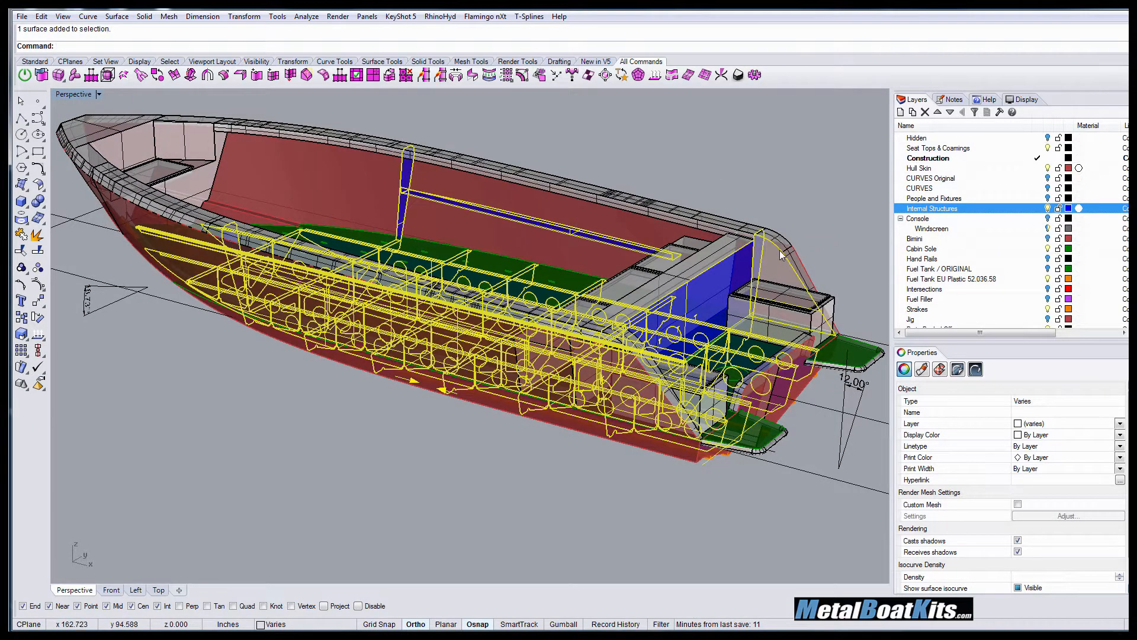
left_click(773, 255, "ctrl")
scroll(755, 254, "up", 2)
scroll(755, 255, "up", 6)
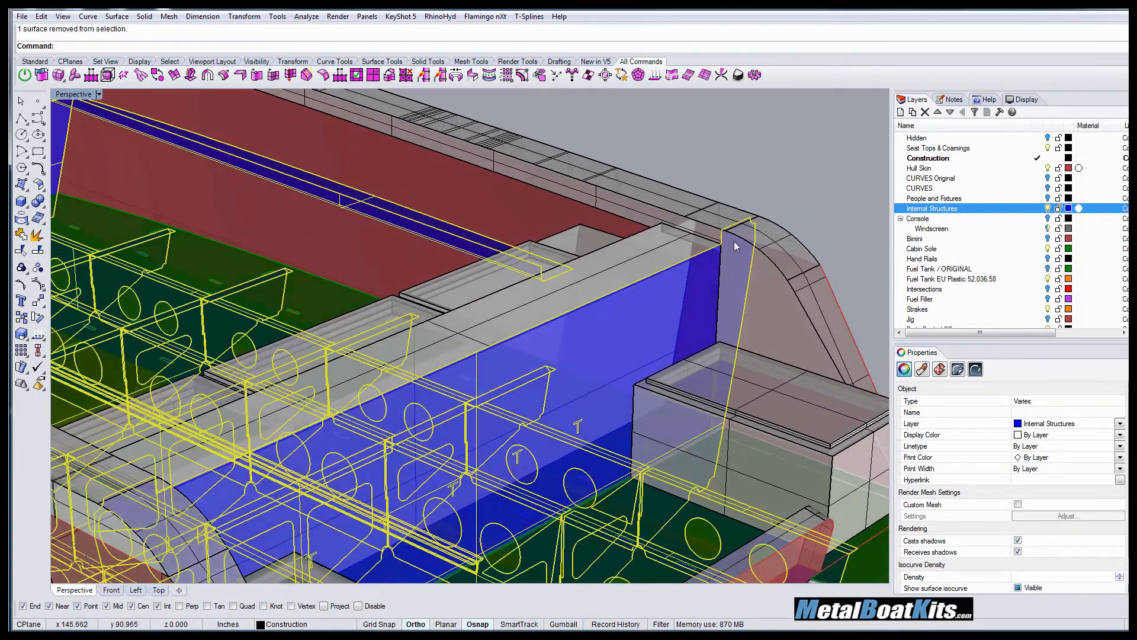
left_click(735, 229, "ctrl")
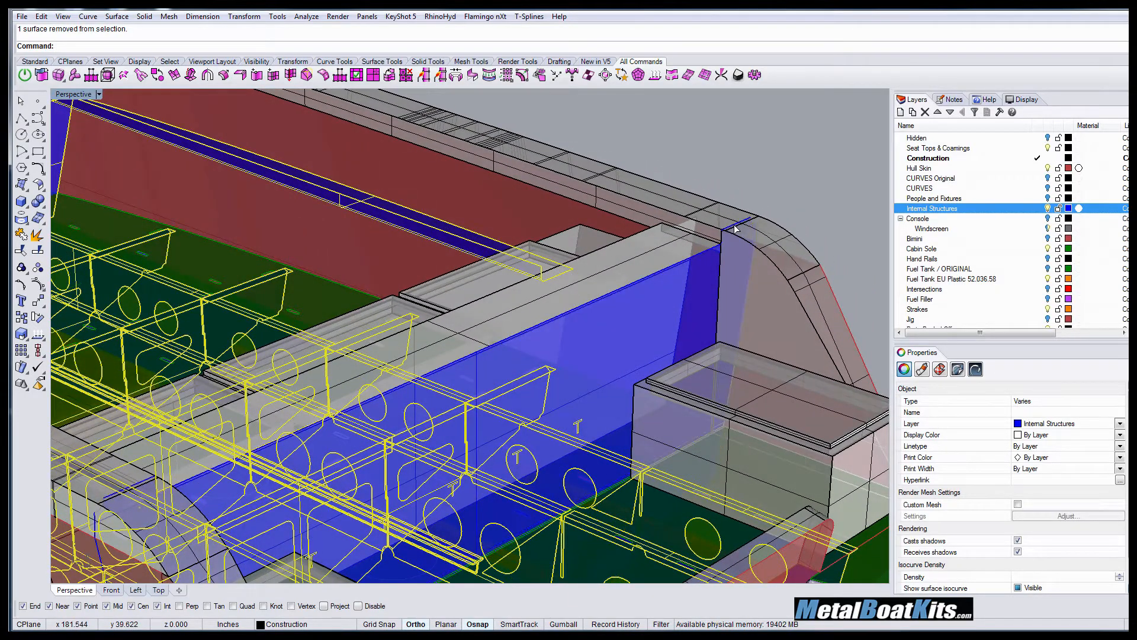
scroll(777, 229, "down", 5)
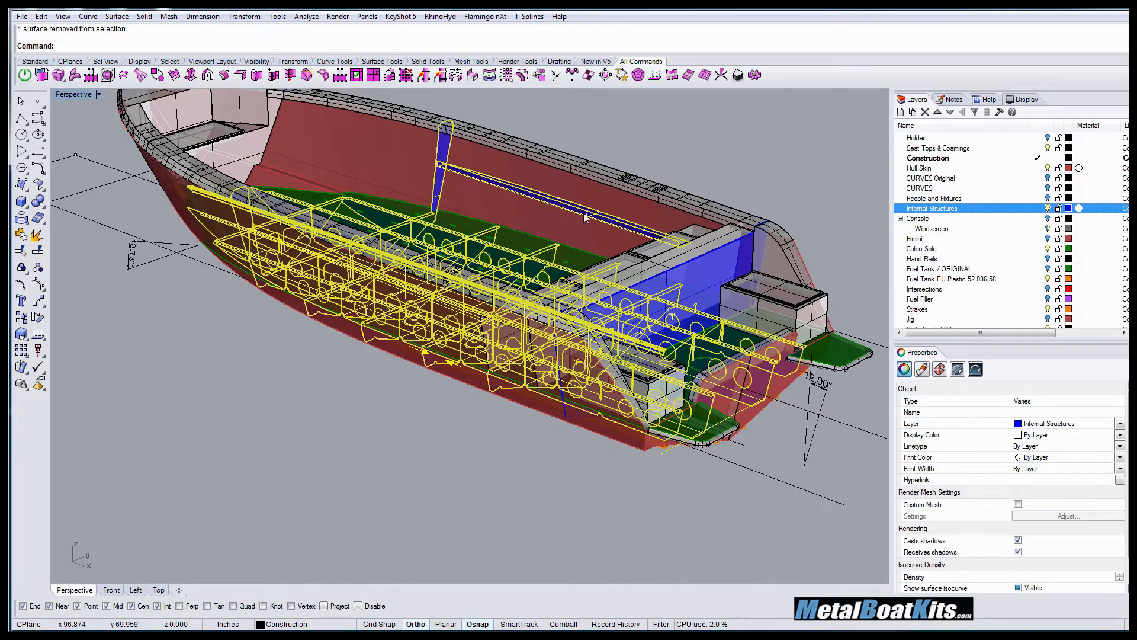
- Remove the side shelf along the hull and the two arrow curves below the keel from the selection
right_click_drag(585, 213, 485, 193)
left_click(471, 158, "ctrl")
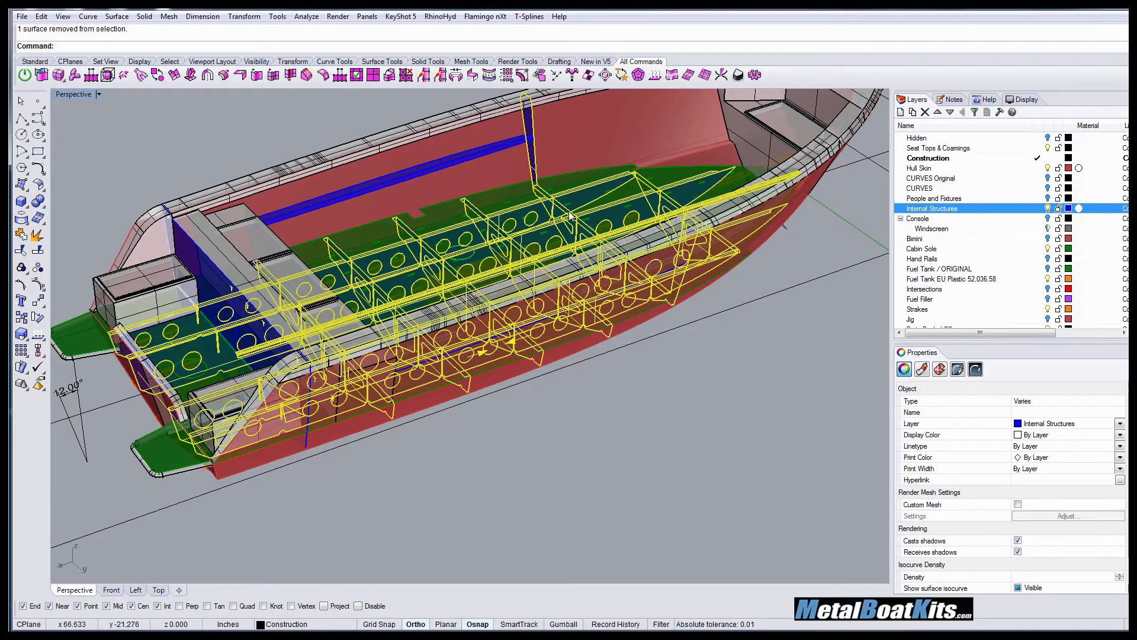
right_click_drag(571, 213, 553, 123)
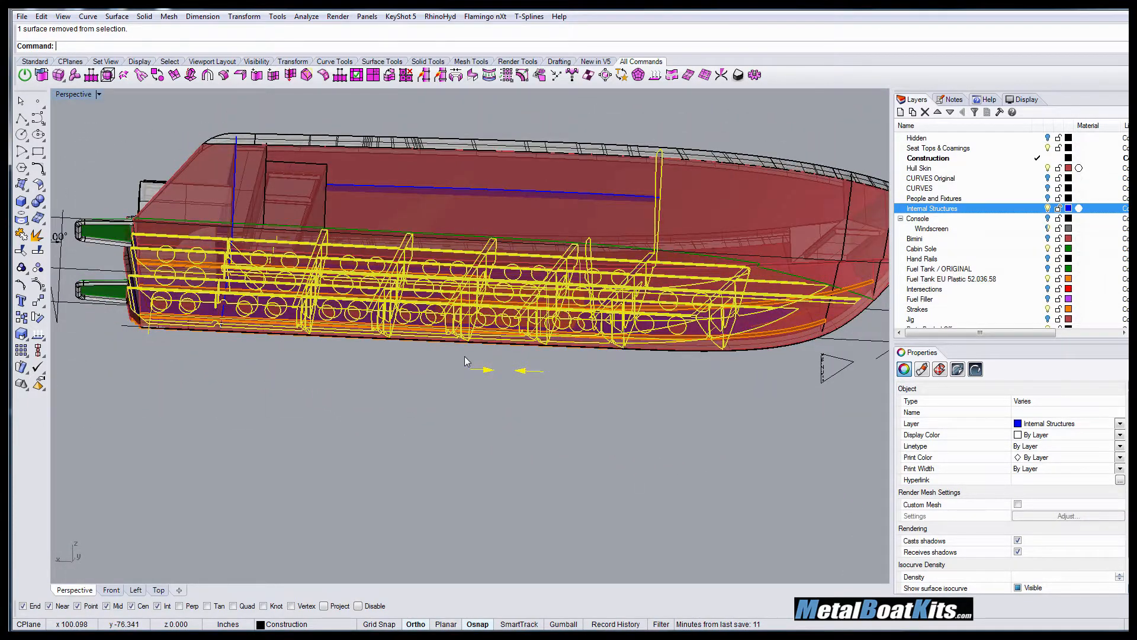
left_click_drag(464, 357, 573, 391, "ctrl")
right_click_drag(665, 325, 379, 409)
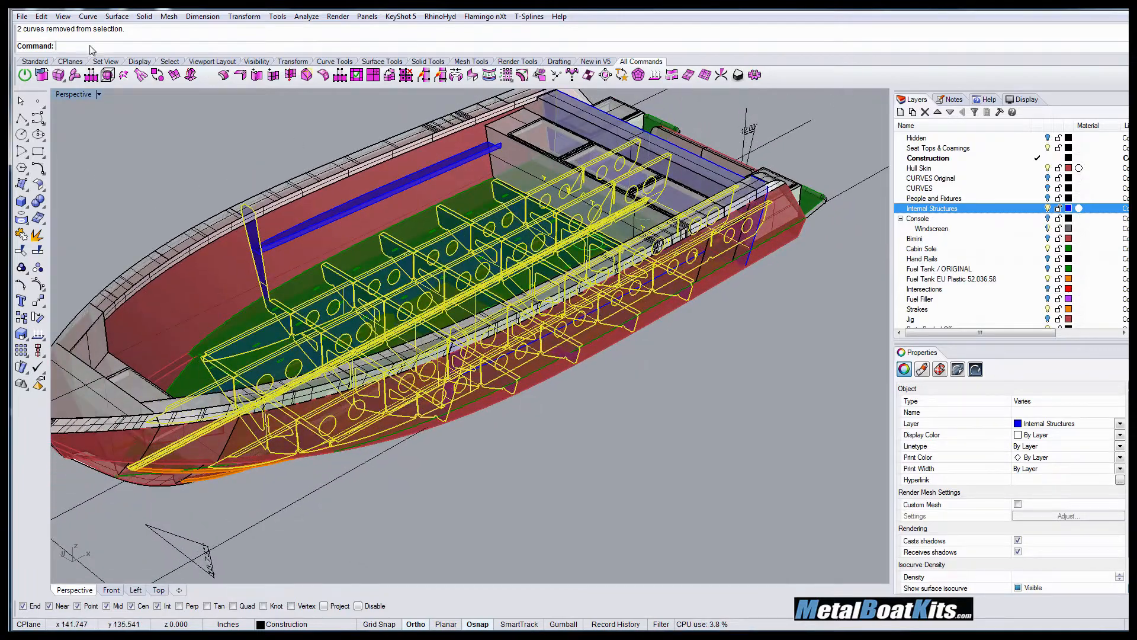
- Maximize the Left viewport and frame the hull with free space beside it
double_click(68, 95)
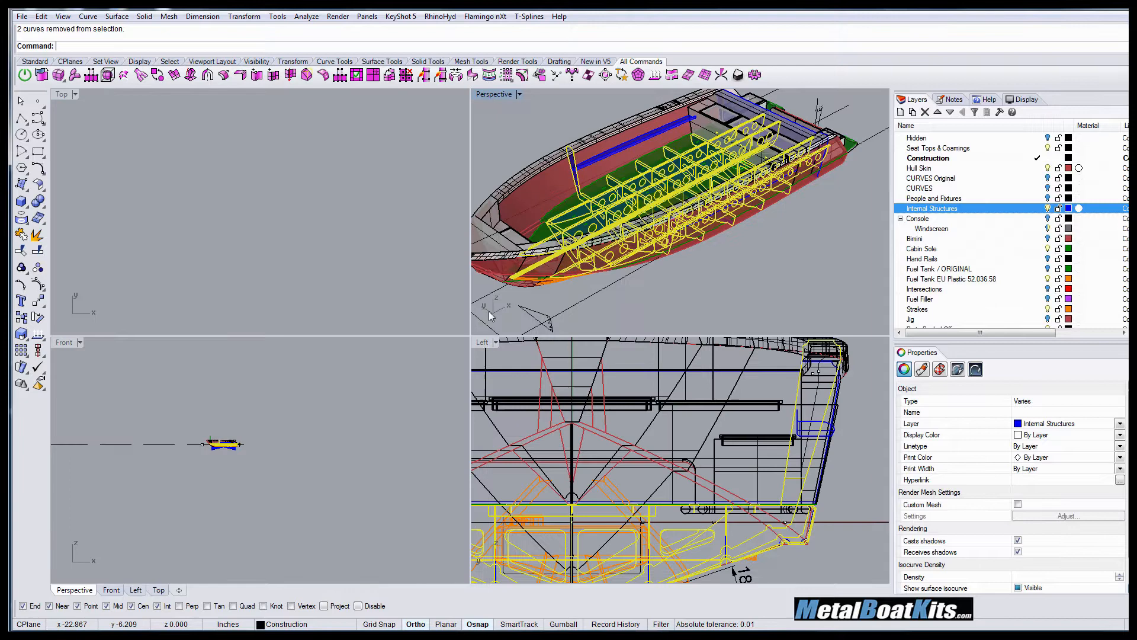
double_click(481, 344)
scroll(634, 373, "down", 12)
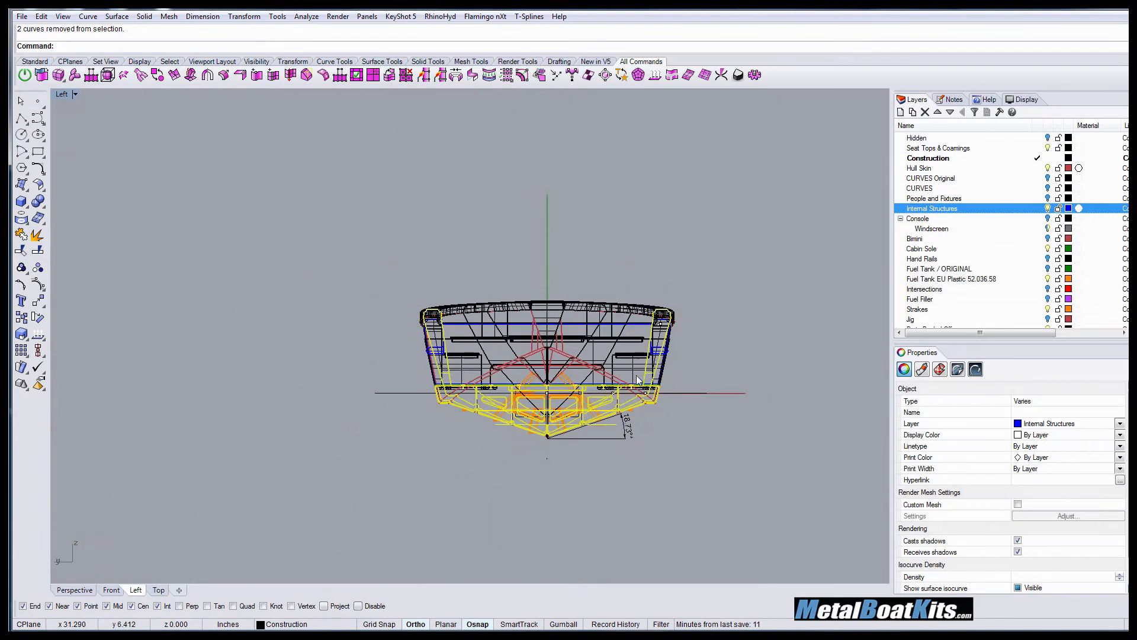
right_click_drag(575, 381, 740, 401)
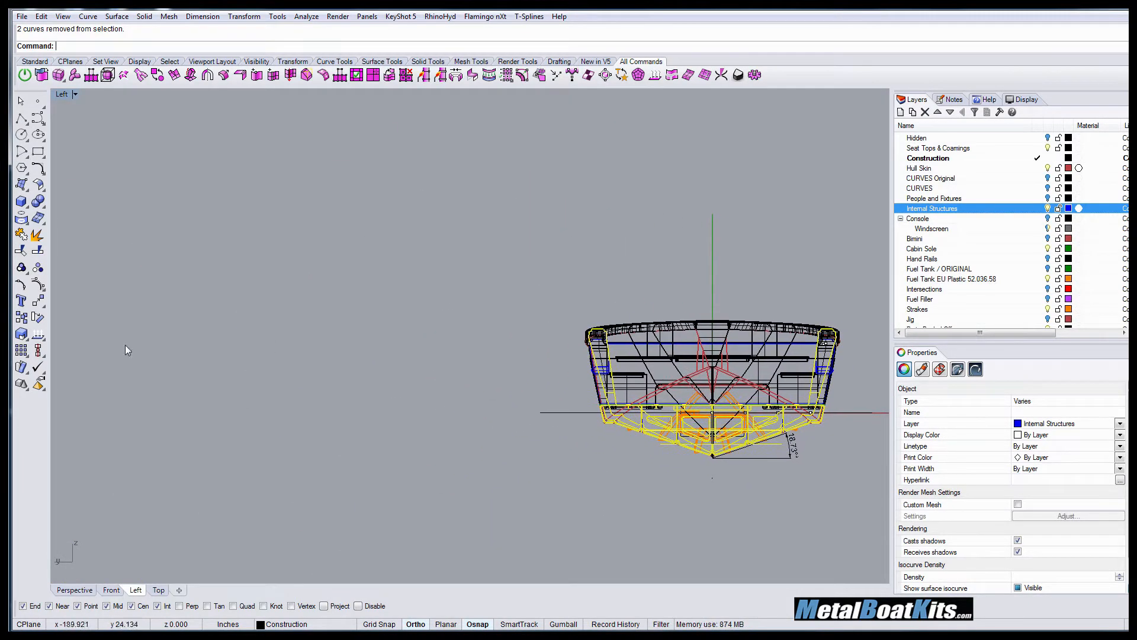
- Move the selected internal structures sideways out of the hull in the Left view, using the relative offset @-200<0
left_click(39, 303)
left_click(756, 515)
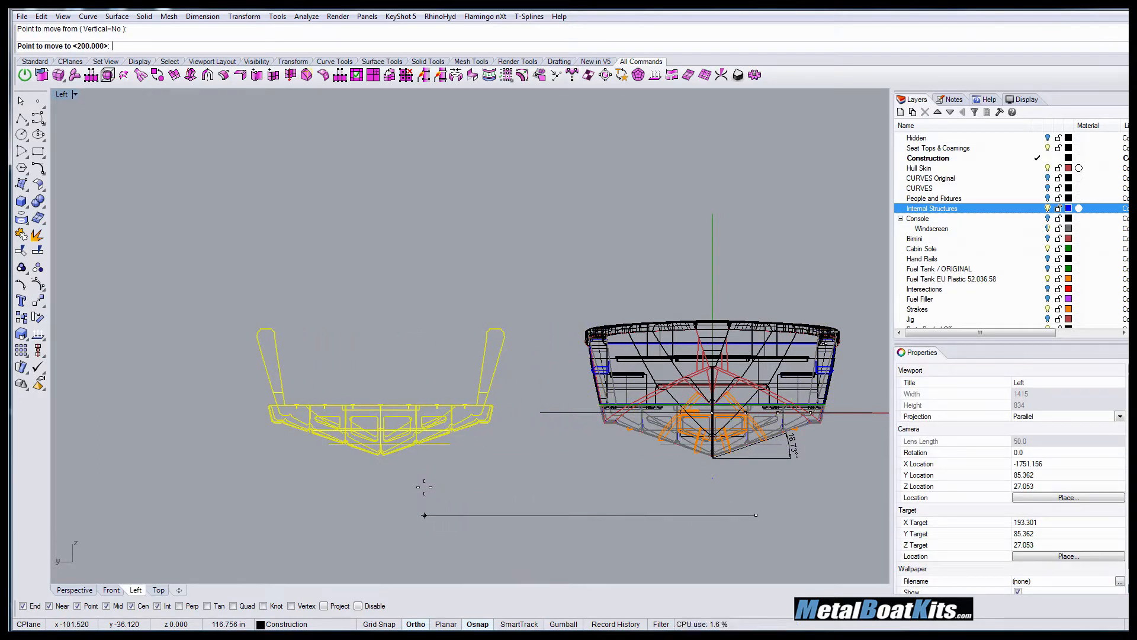
key("F8")
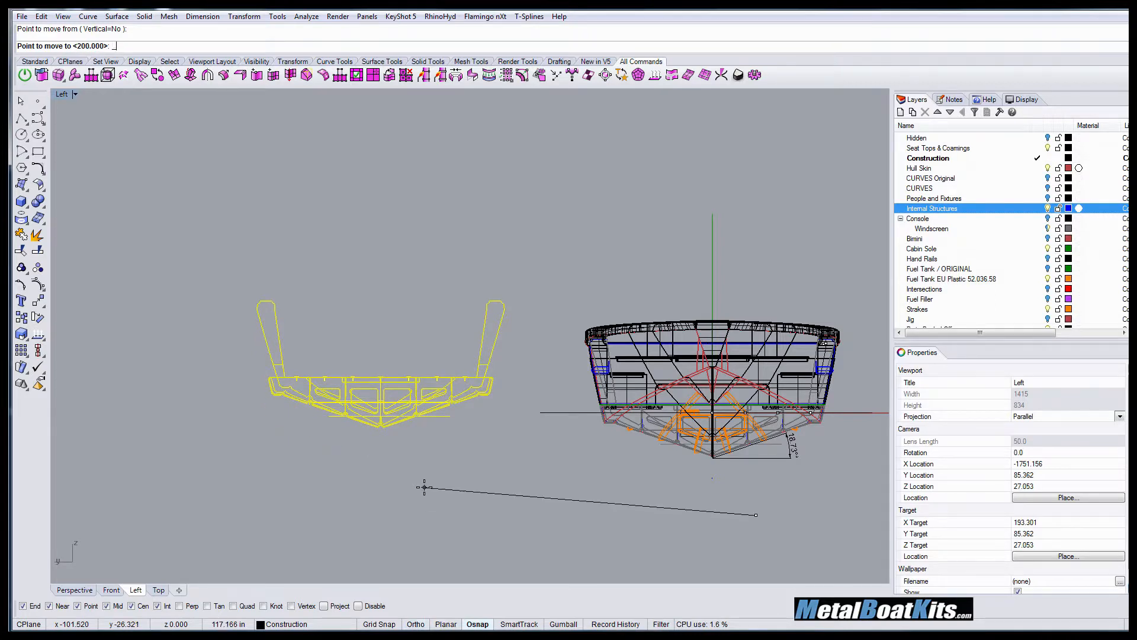
key("F8")
type("2")
key("F8")
type("00<")
key("F8")
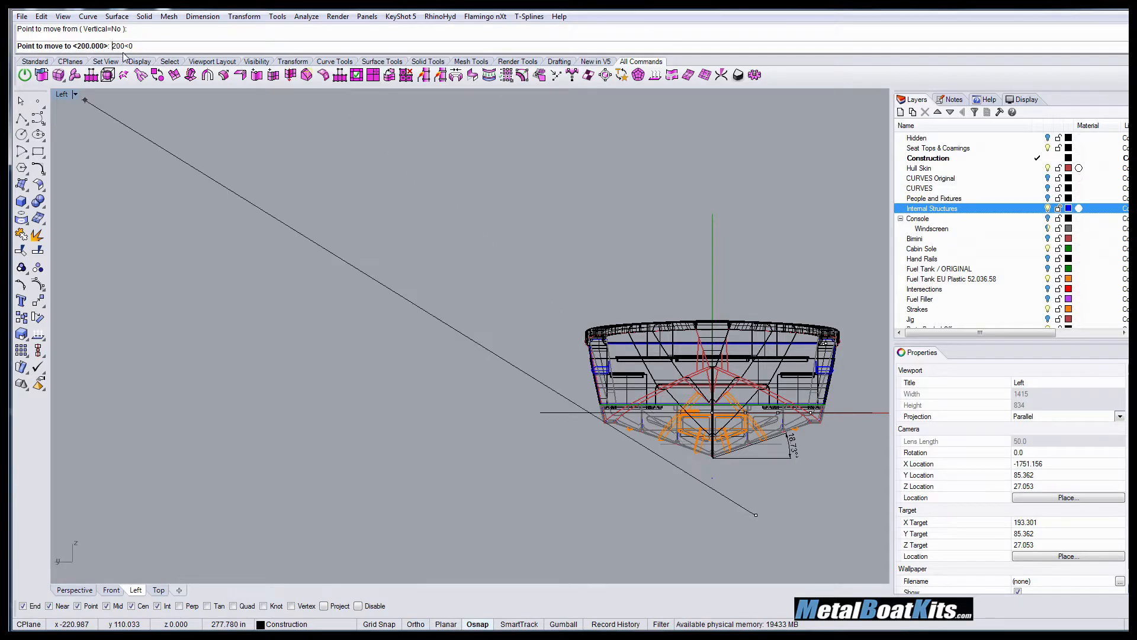
key("Home")
type("@")
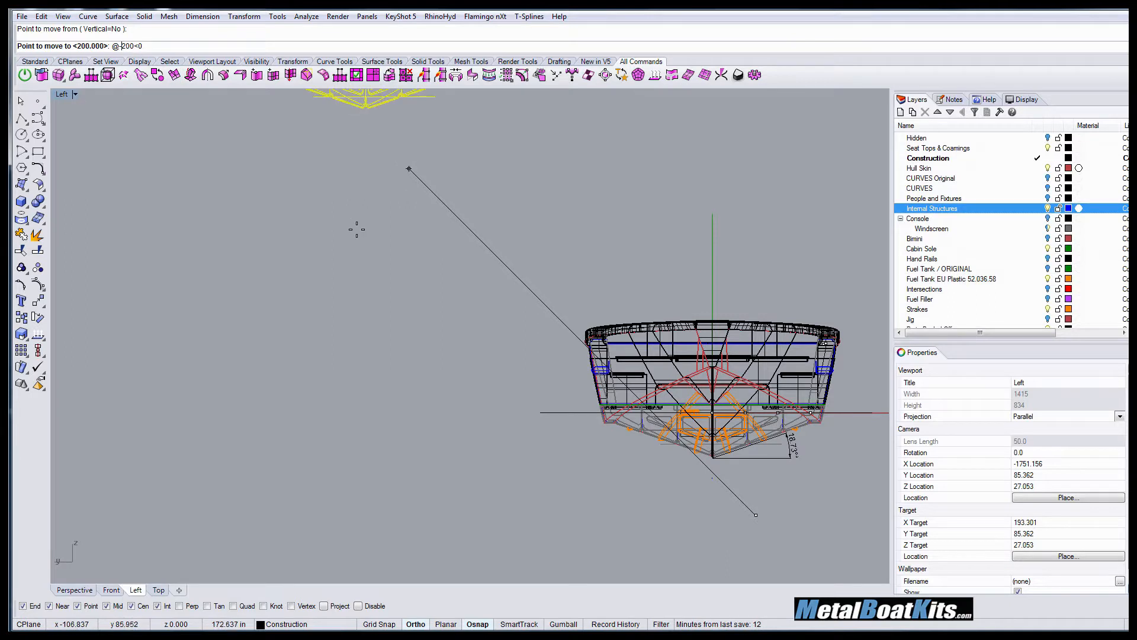
key("Return")
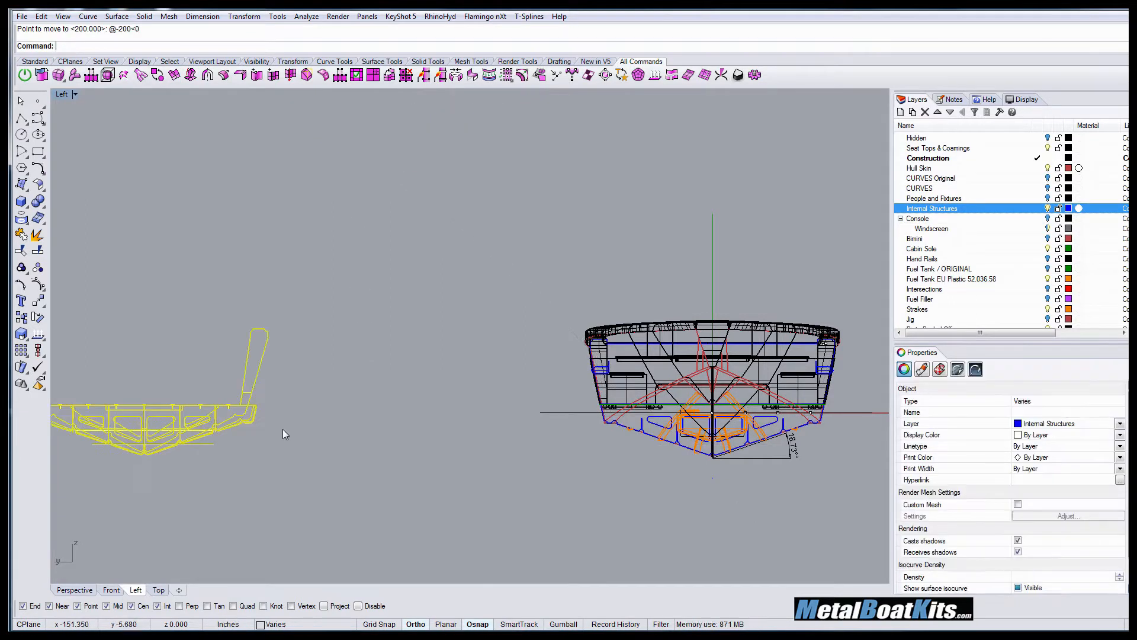
right_click_drag(282, 428, 414, 420)
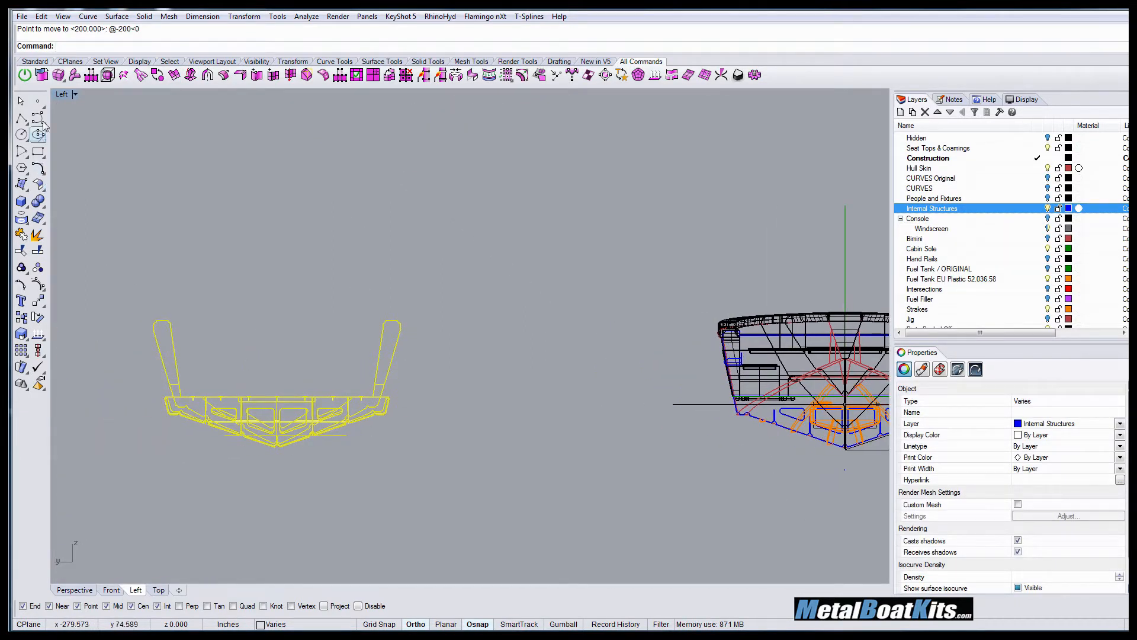
- Maximize the Perspective viewport and zoom to the selected internal structures to inspect them outside the hull
double_click(62, 94)
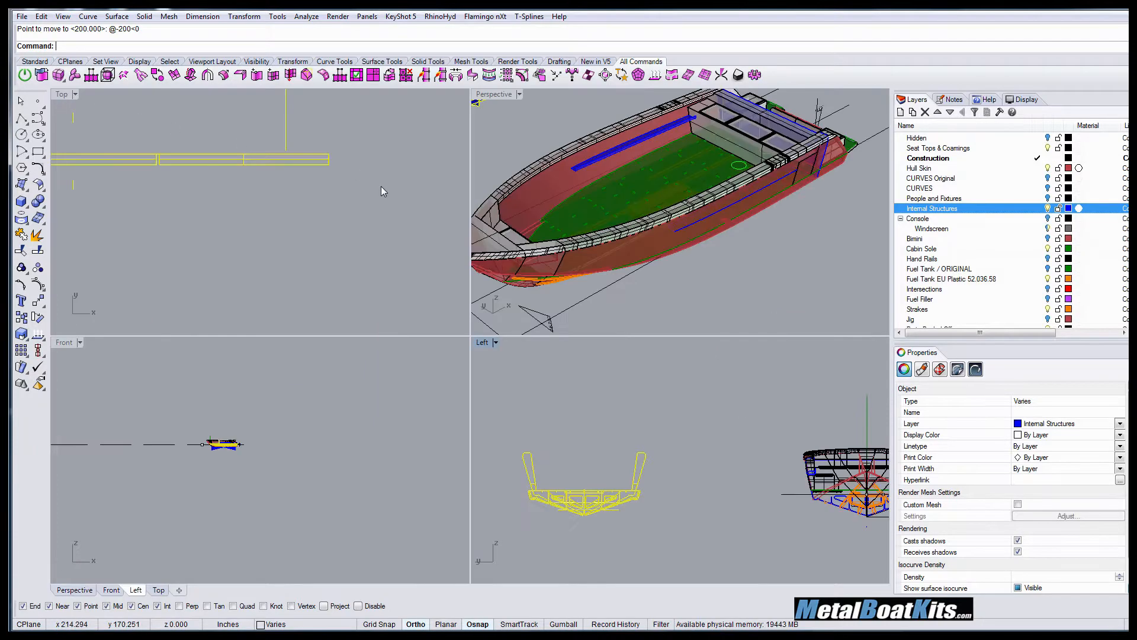
right_click_drag(630, 205, 679, 163)
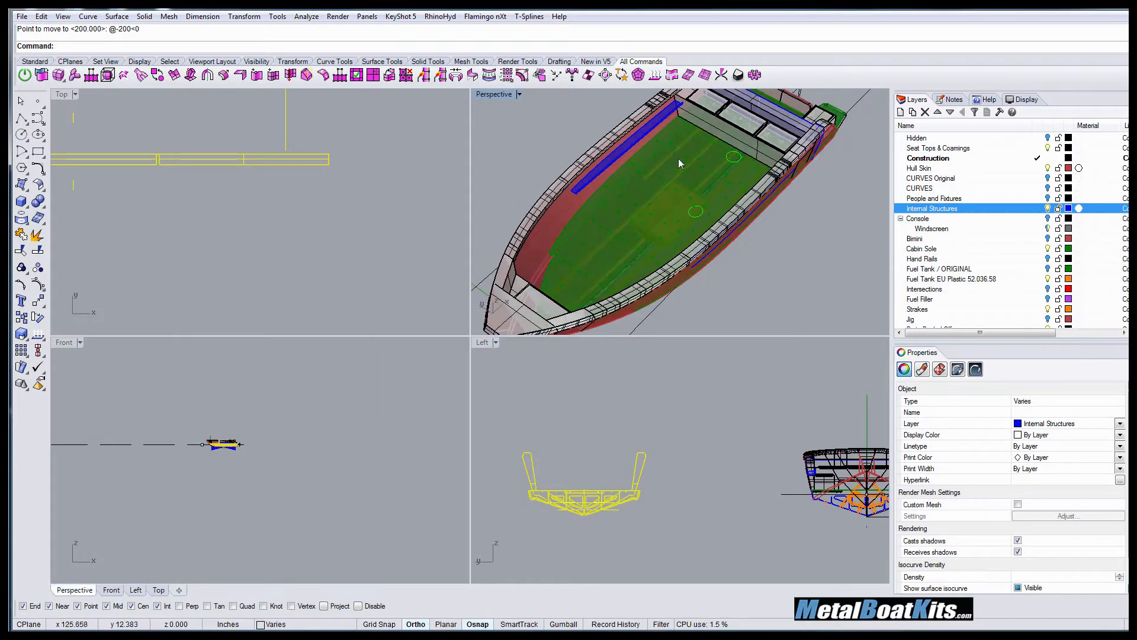
key("ctrl+m")
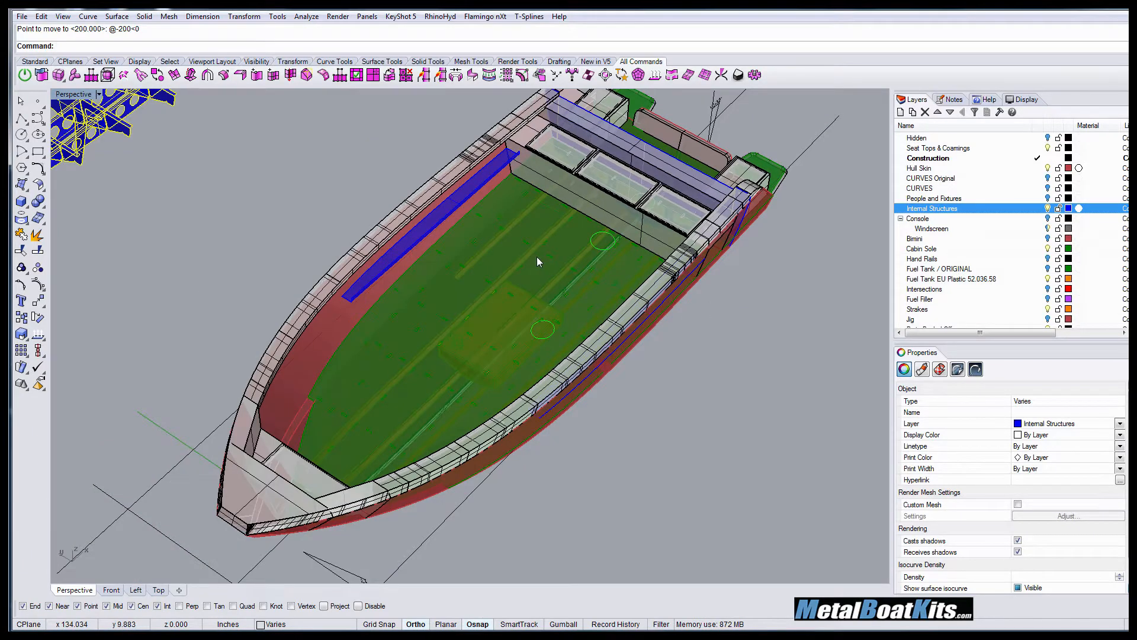
type("z")
key("Return")
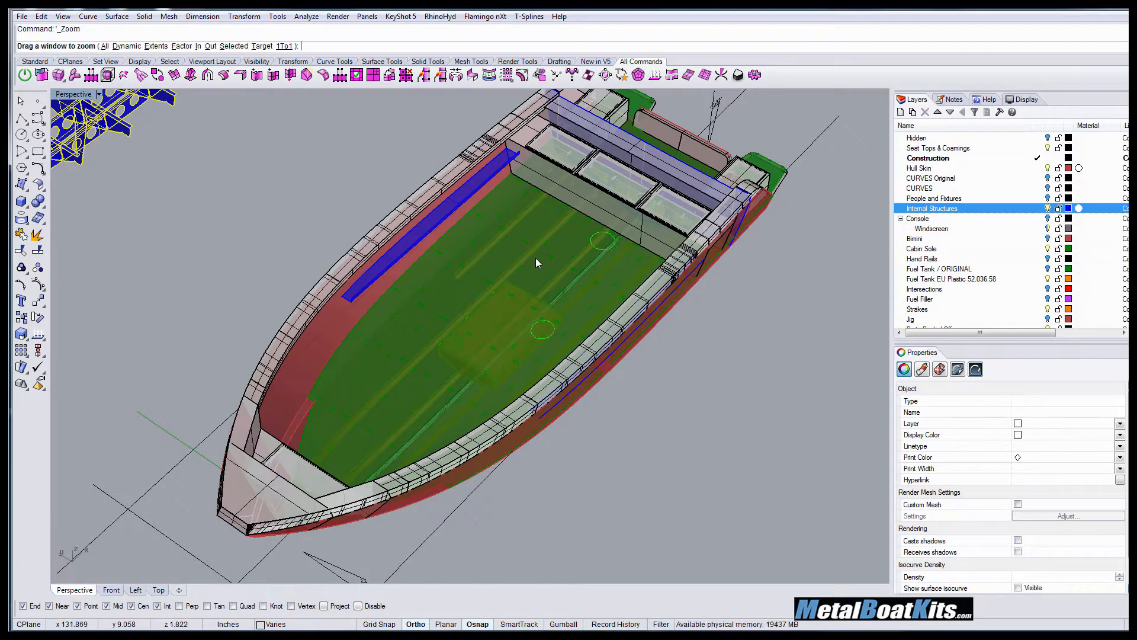
type("s")
key("Return")
right_click_drag(487, 341, 405, 324)
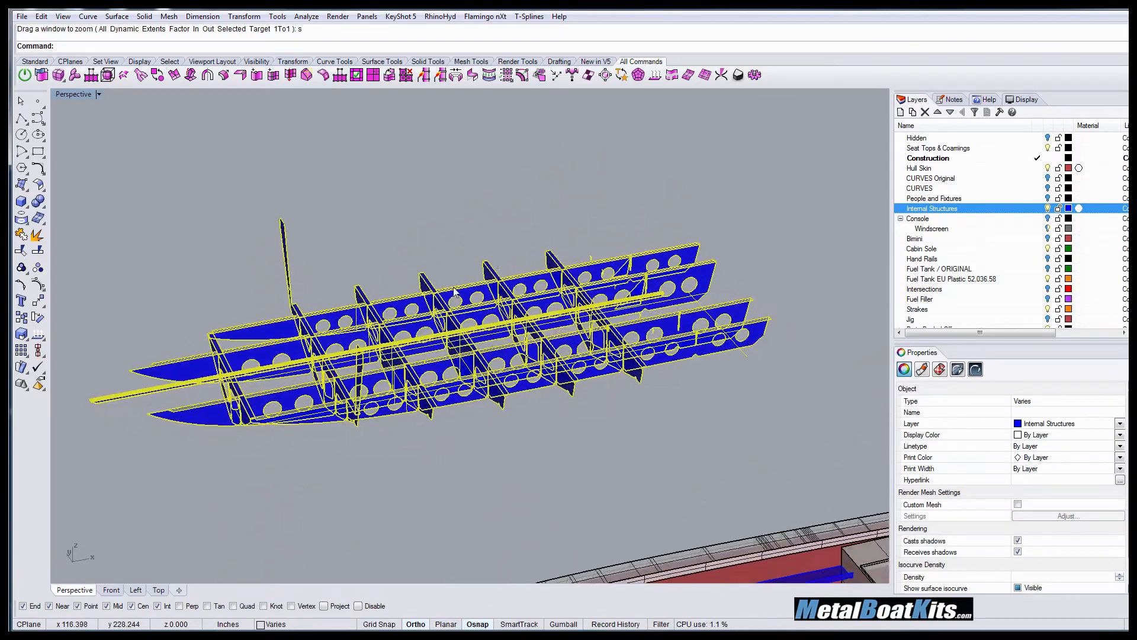
- Clear the selection and delete the stray line curve below the ends of the stringers
left_click(506, 223)
right_click_drag(582, 278, 503, 266)
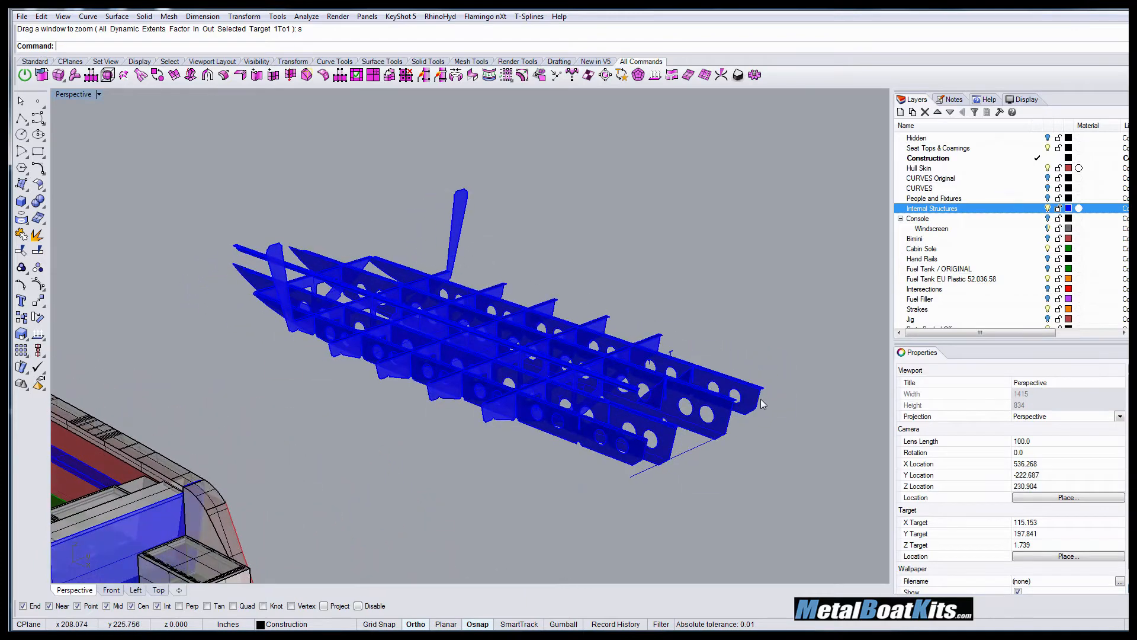
left_click(699, 450)
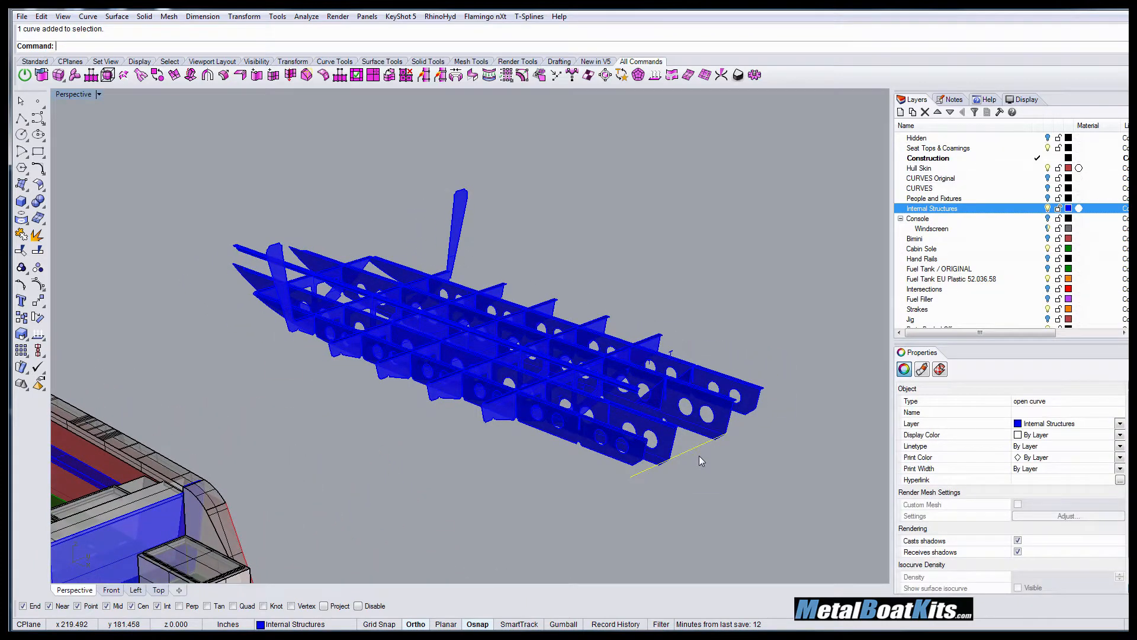
key("Delete")
- Delete the outermost T-shaped curve beneath the end frame
right_click_drag(696, 467, 618, 477)
mouse_move(642, 435)
right_mouse_down()
mouse_move(645, 452)
mouse_move(645, 434)
right_mouse_up()
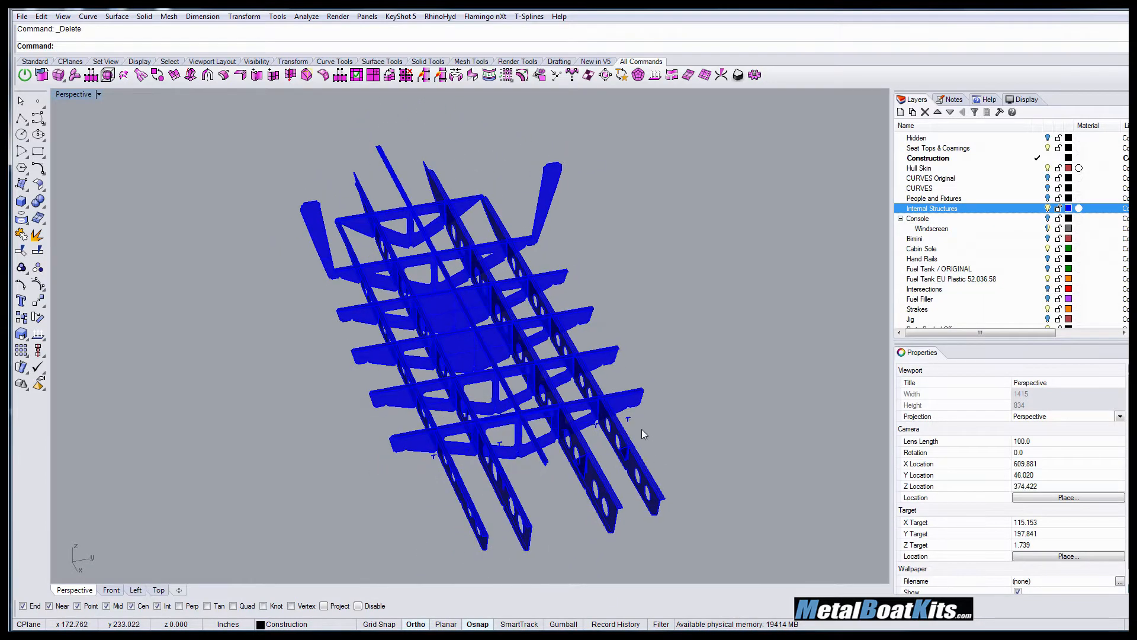
left_click(628, 419)
scroll(631, 421, "up", 10)
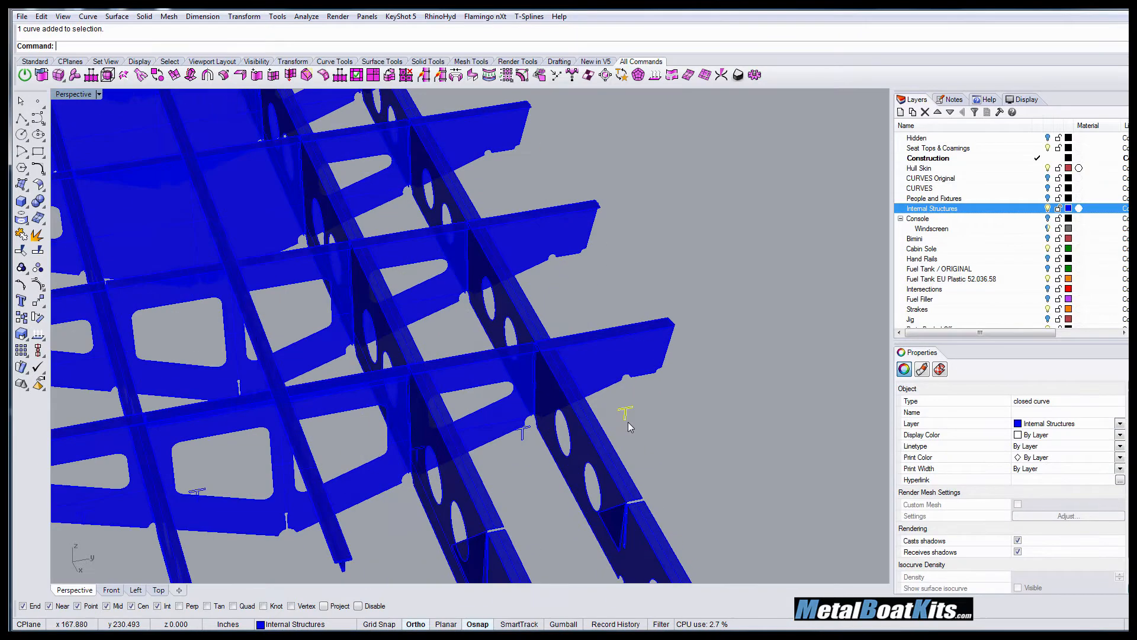
scroll(631, 413, "down", 3)
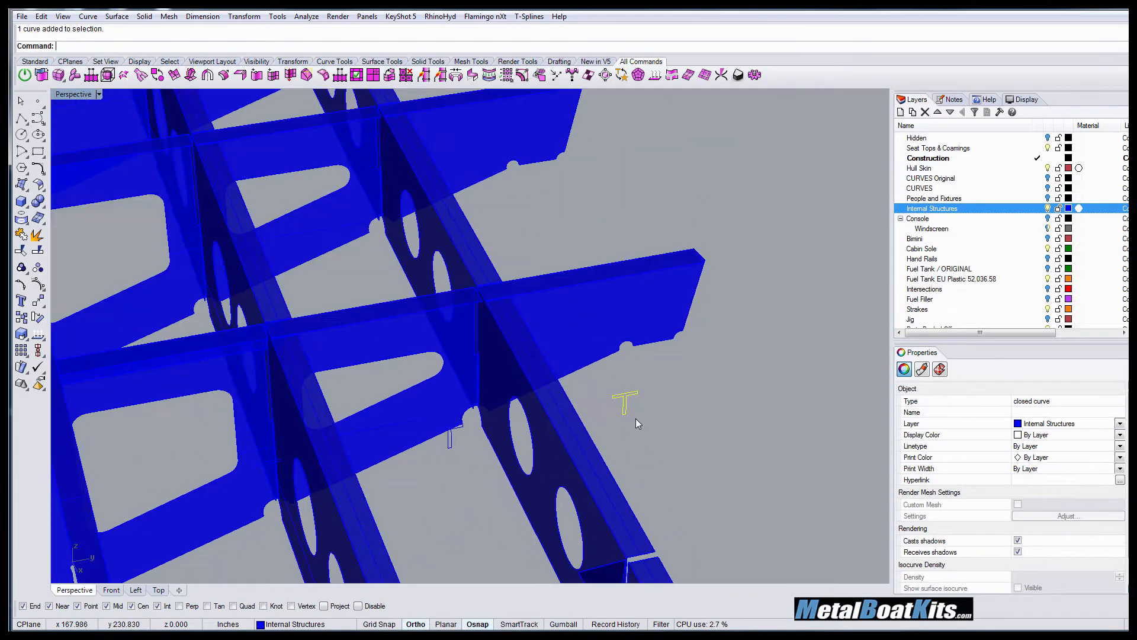
key("Delete")
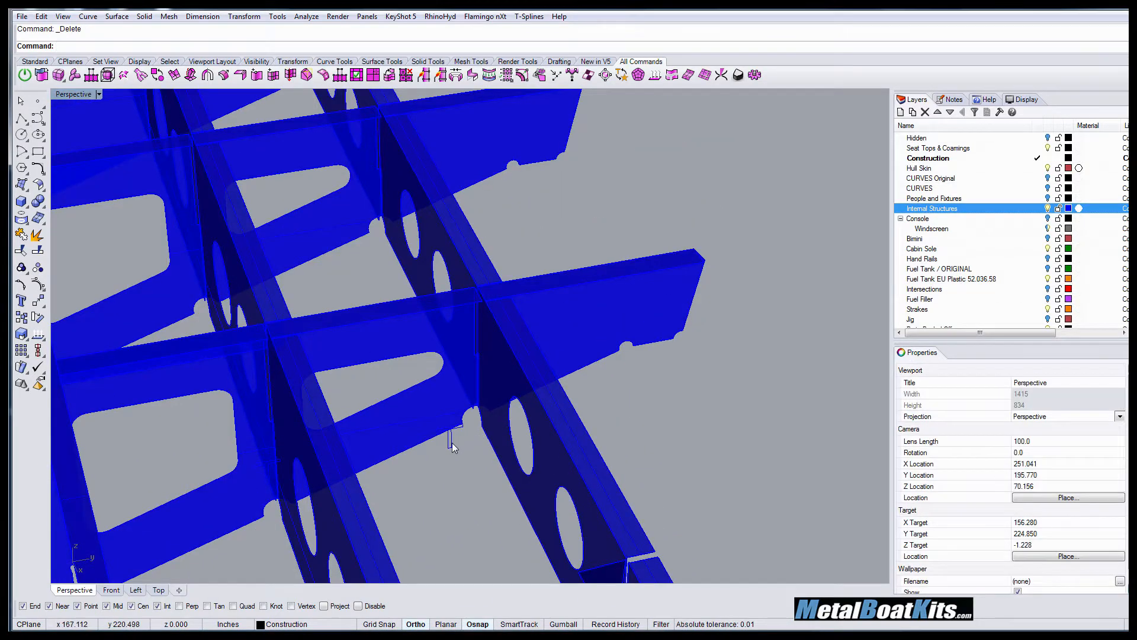
left_click(453, 444)
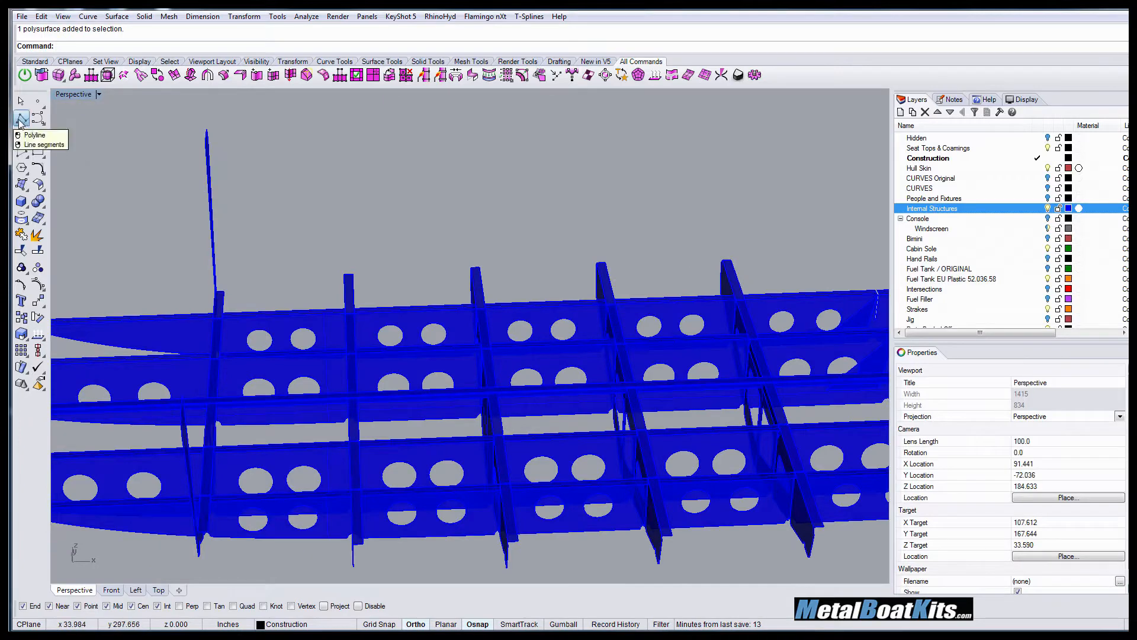
- Draw a polyline along the top flange of the second full-width frame, from one end to the other
left_click(21, 120)
scroll(350, 274, "up", 5)
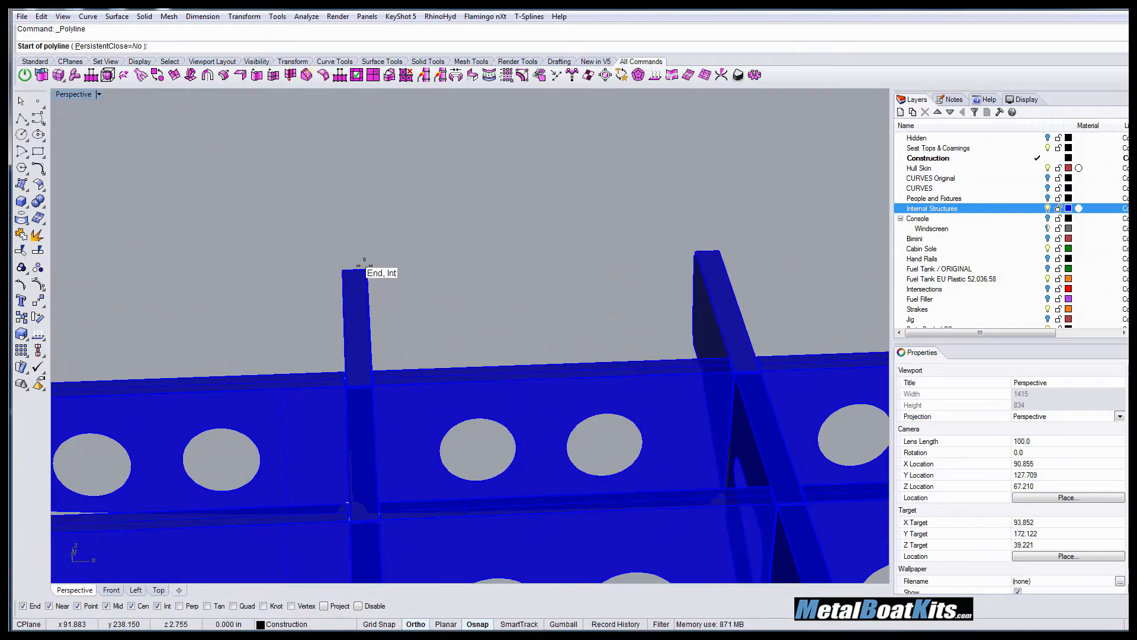
left_click(365, 264)
mouse_move(373, 398)
right_mouse_down()
mouse_move(373, 239)
mouse_move(366, 411)
mouse_move(362, 396)
right_mouse_up()
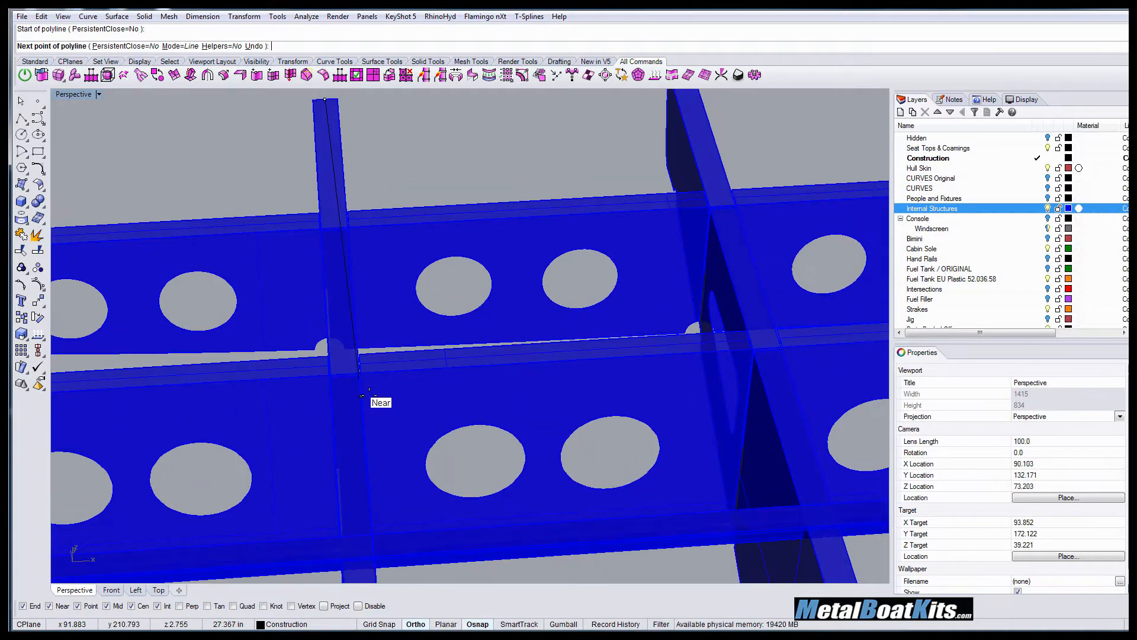
scroll(362, 395, "down", 5)
scroll(377, 535, "up", 5)
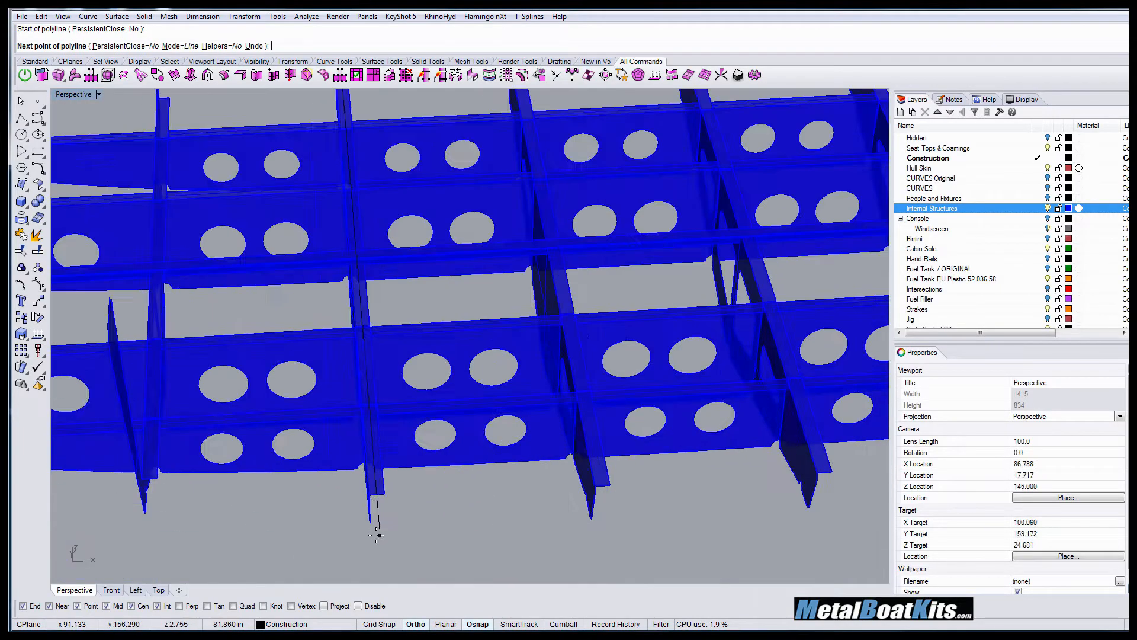
scroll(377, 535, "up", 4)
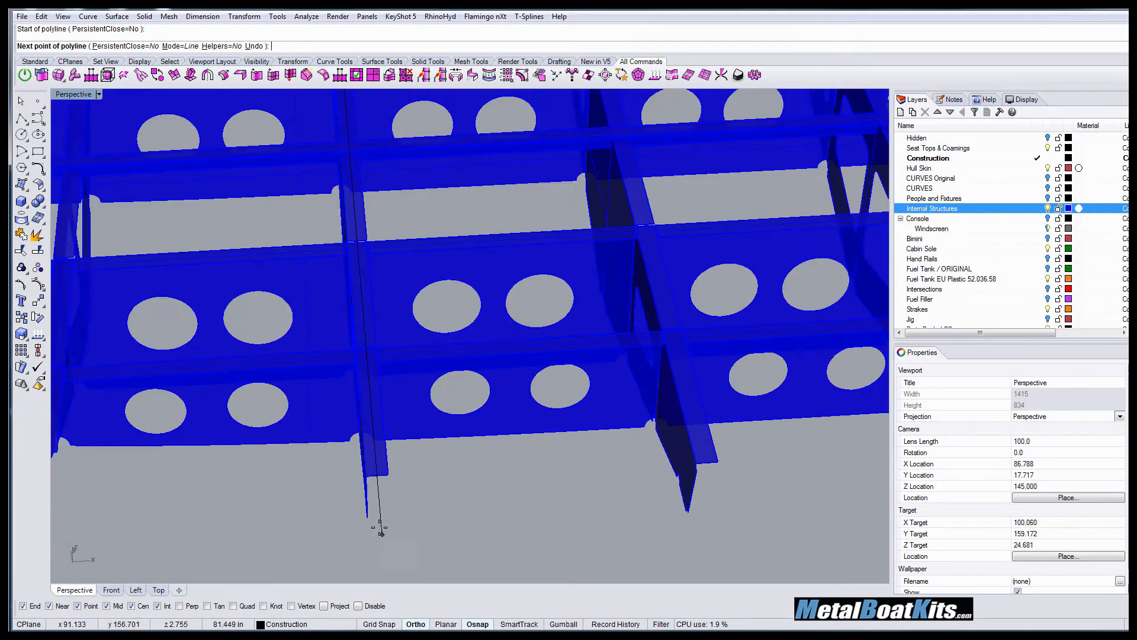
left_click(389, 475)
key("Return")
- Select the polyline along the frame flange to check its ends, and undo drawing it
left_click(381, 473)
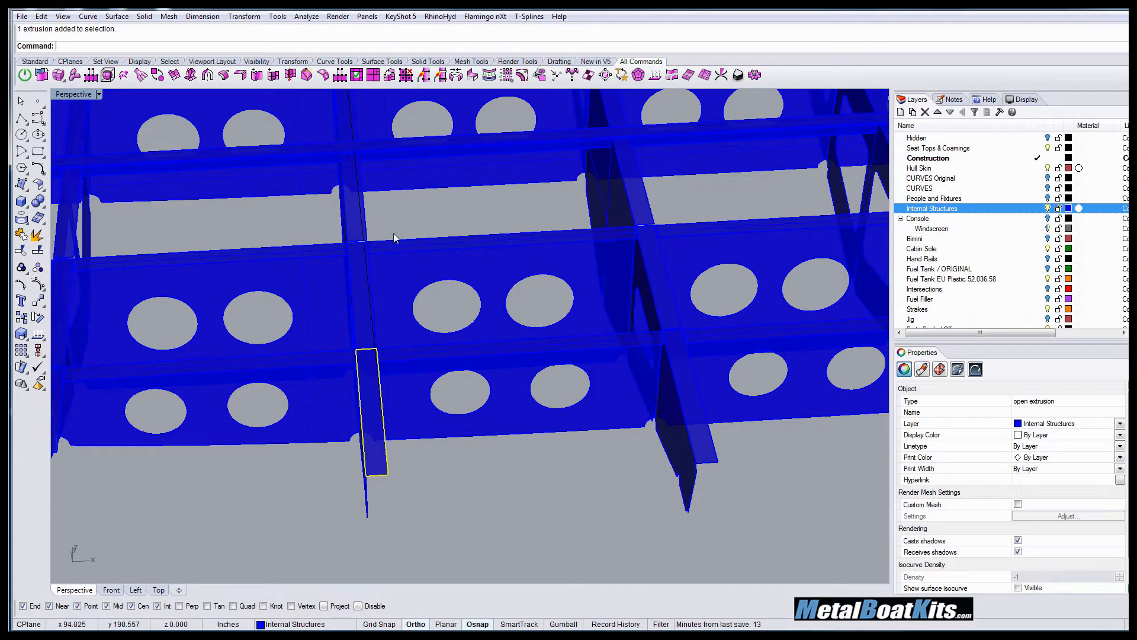
scroll(399, 315, "down", 4)
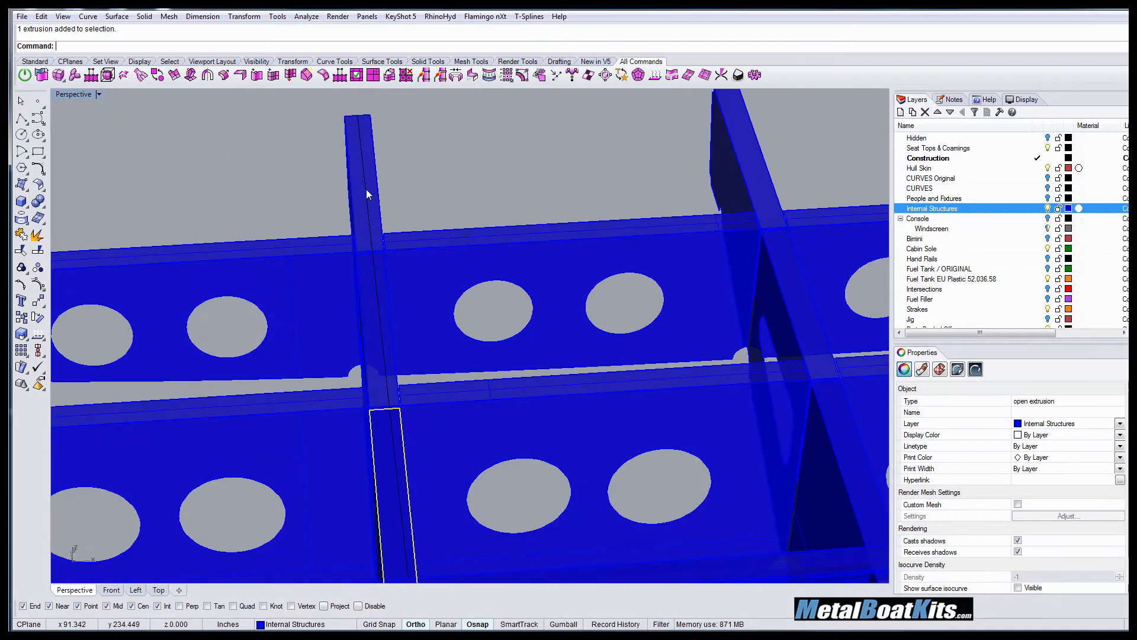
left_click(370, 188)
scroll(388, 267, "down", 3)
scroll(391, 278, "down", 2)
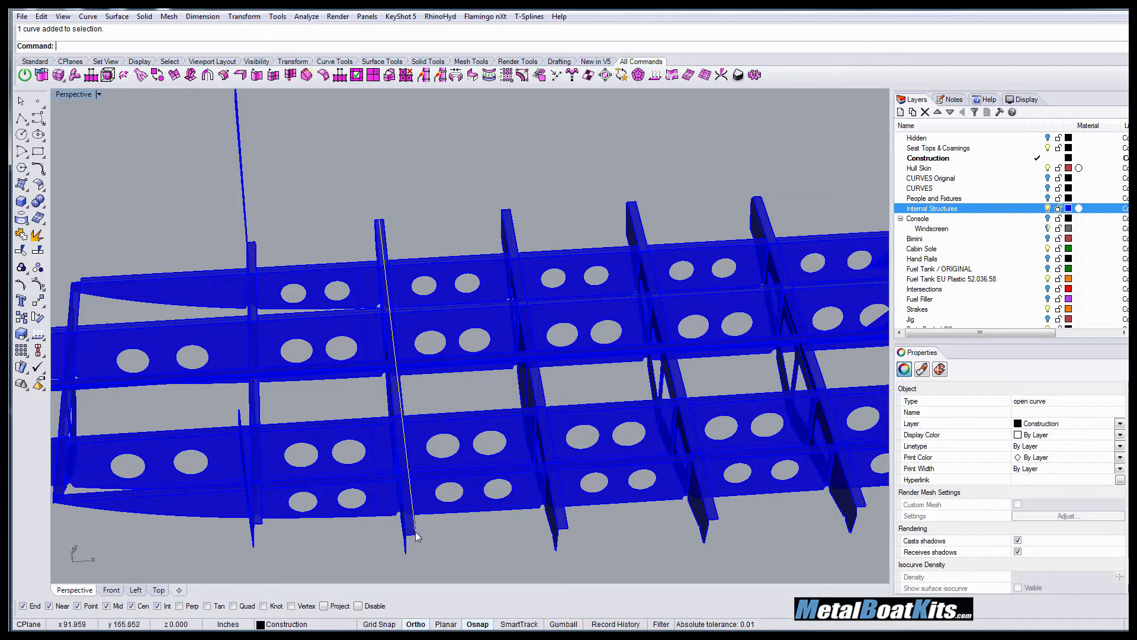
key("ctrl+z")
scroll(420, 359, "down", 1)
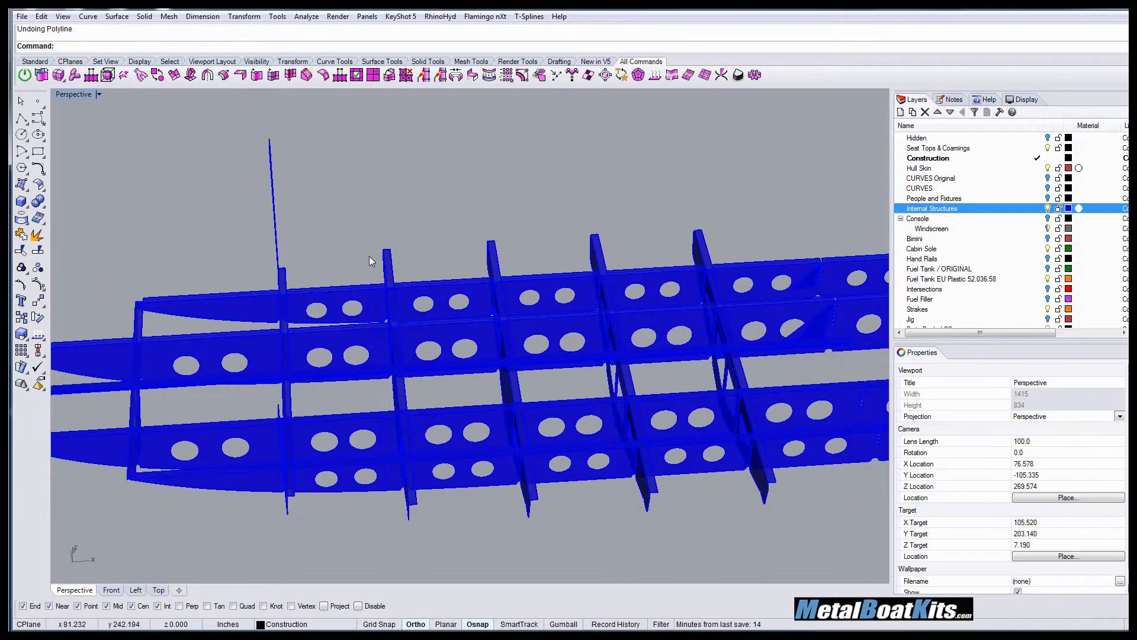
- Draw a polyline down the centre of the same frame's top flange, between the midpoints of its two end edges
scroll(402, 259, "up", 3)
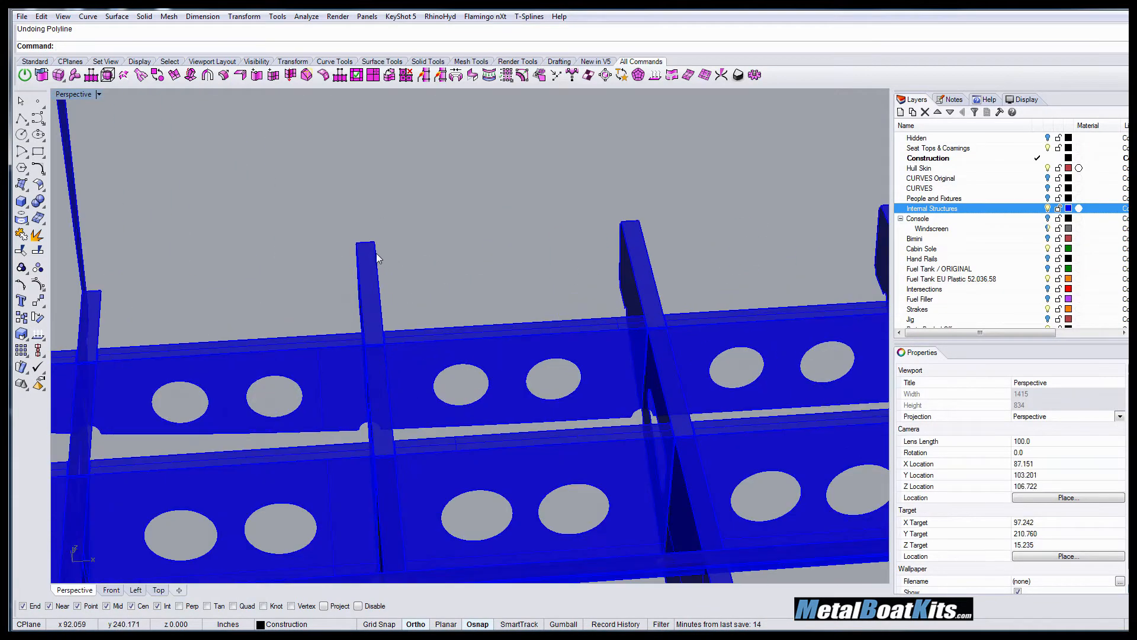
key("Return")
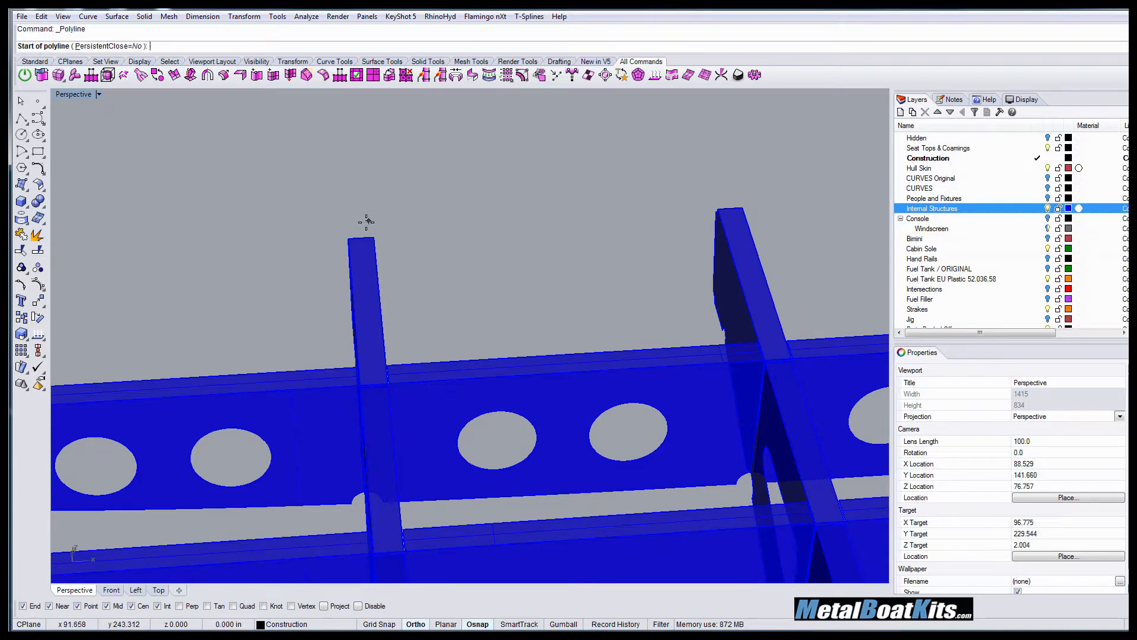
left_click(361, 236)
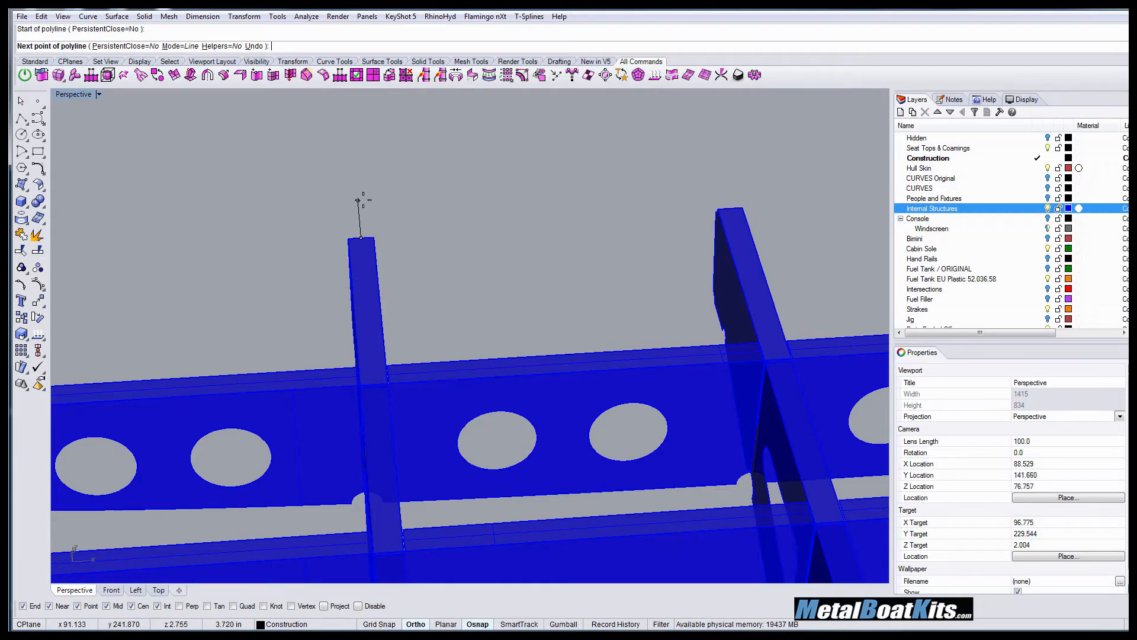
scroll(360, 236, "down", 5)
right_click_drag(362, 209, 381, 541)
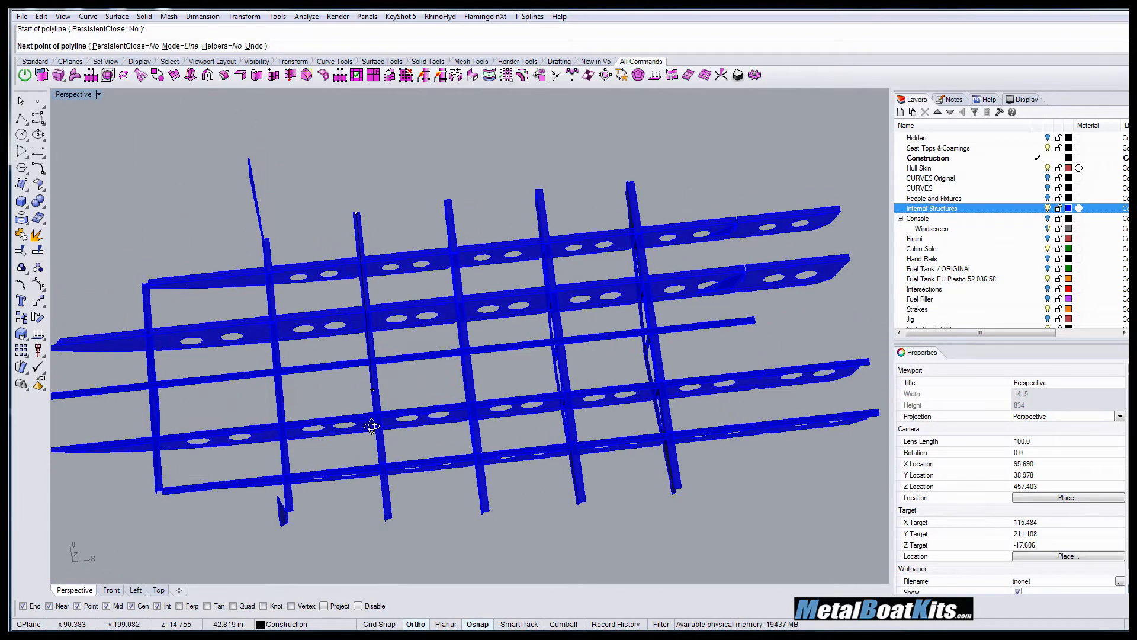
scroll(388, 541, "up", 4)
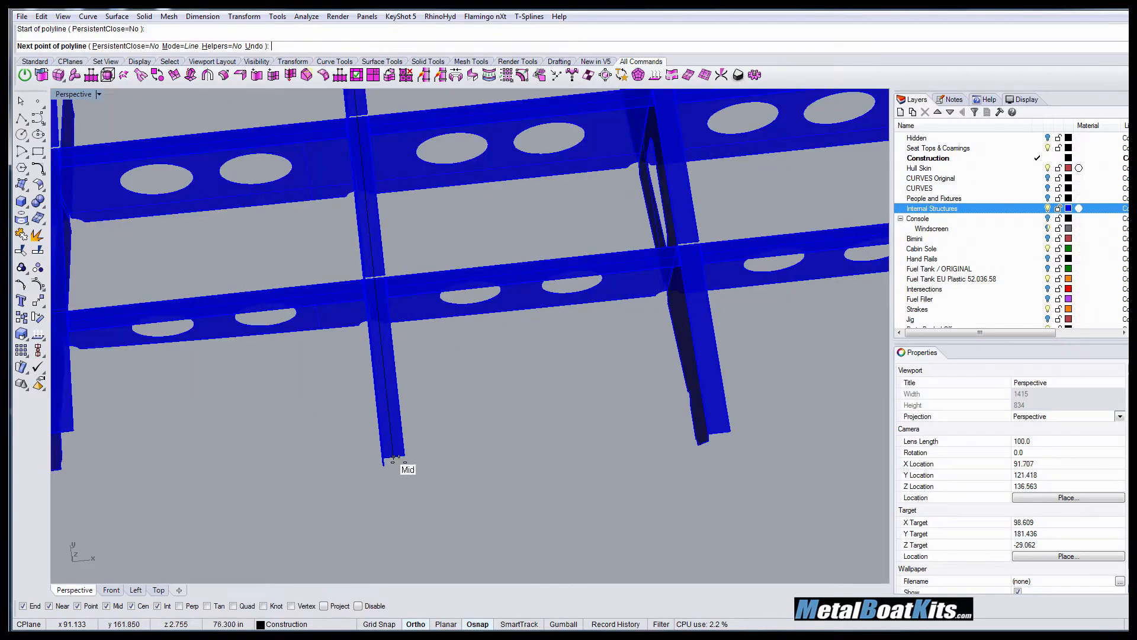
left_click(398, 459)
key("Return")
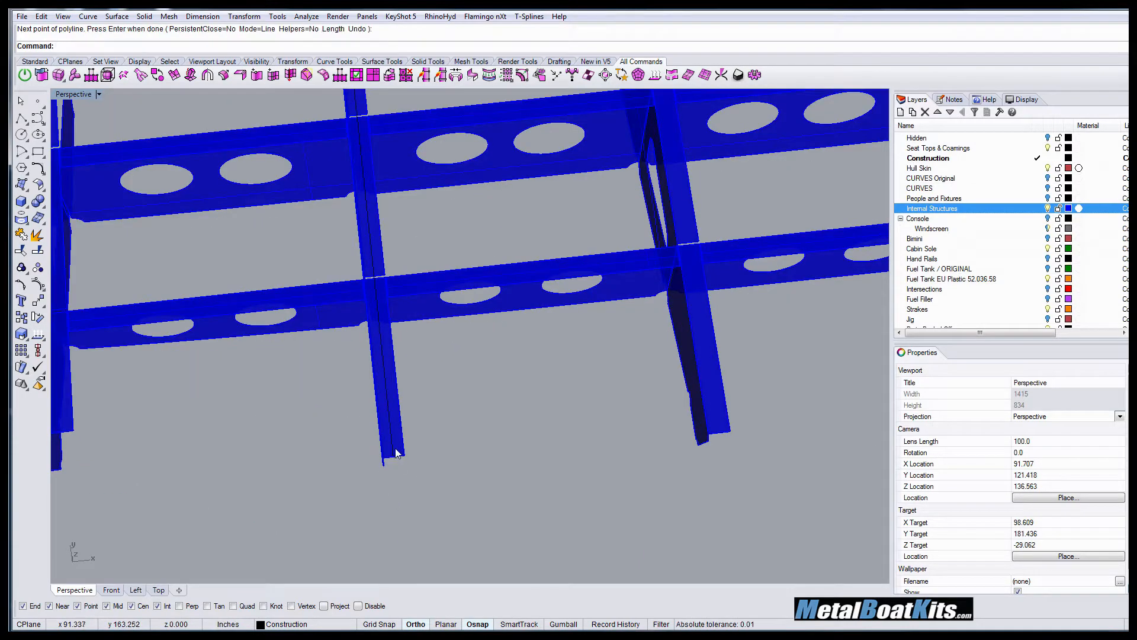
- Select the new frame centreline and inspect it along the full length of the flange
left_click(394, 455)
scroll(449, 526, "down", 5)
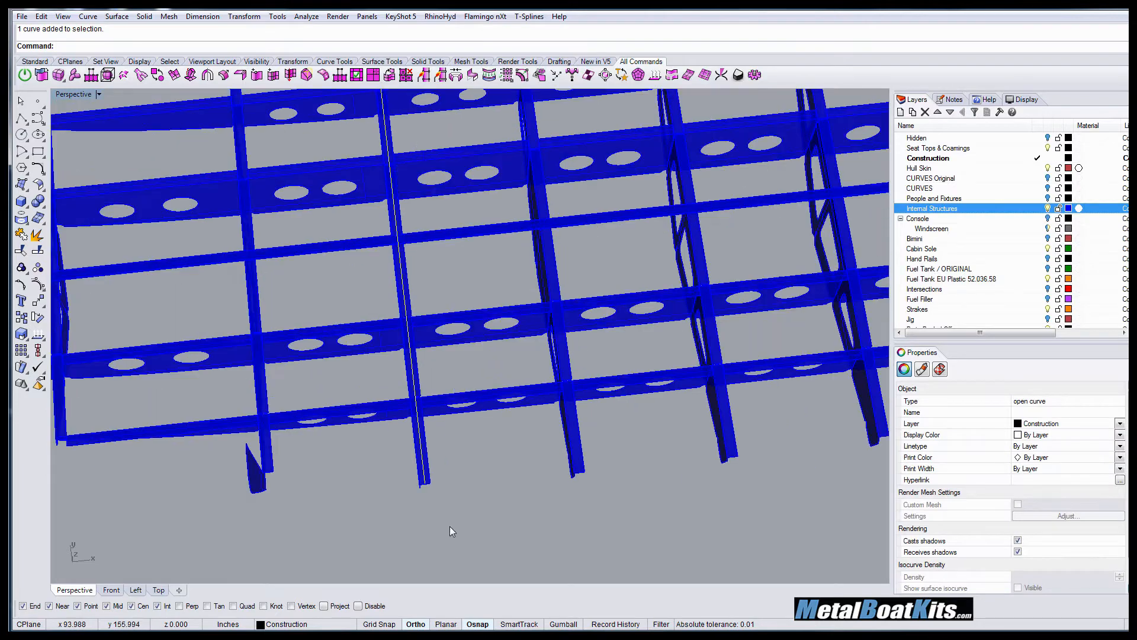
scroll(368, 315, "up", 5)
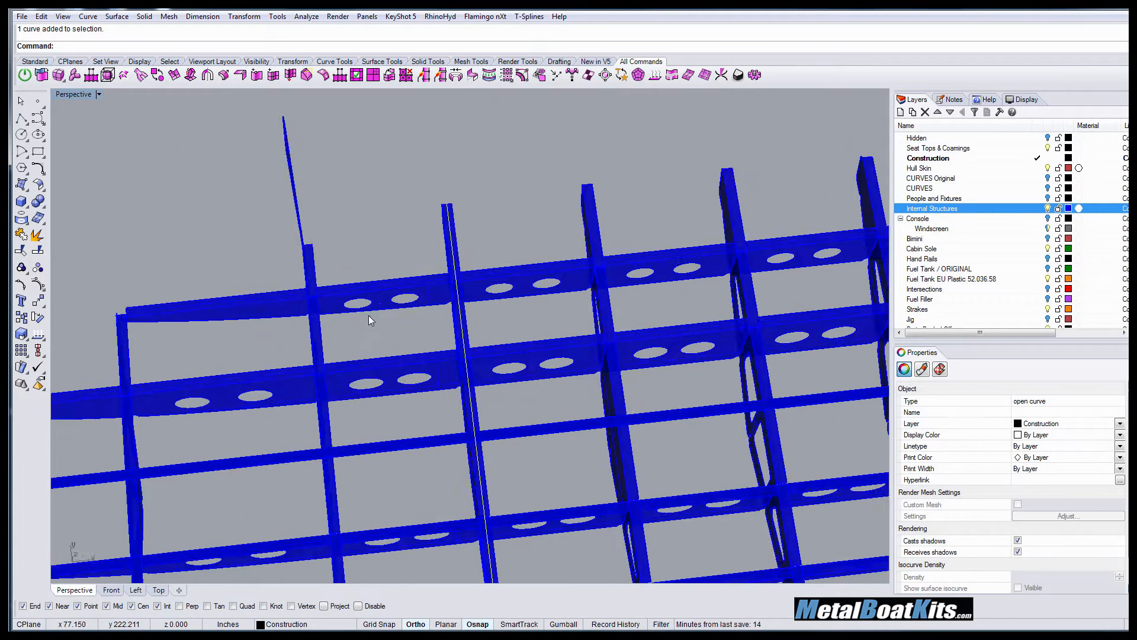
scroll(364, 226, "down", 5)
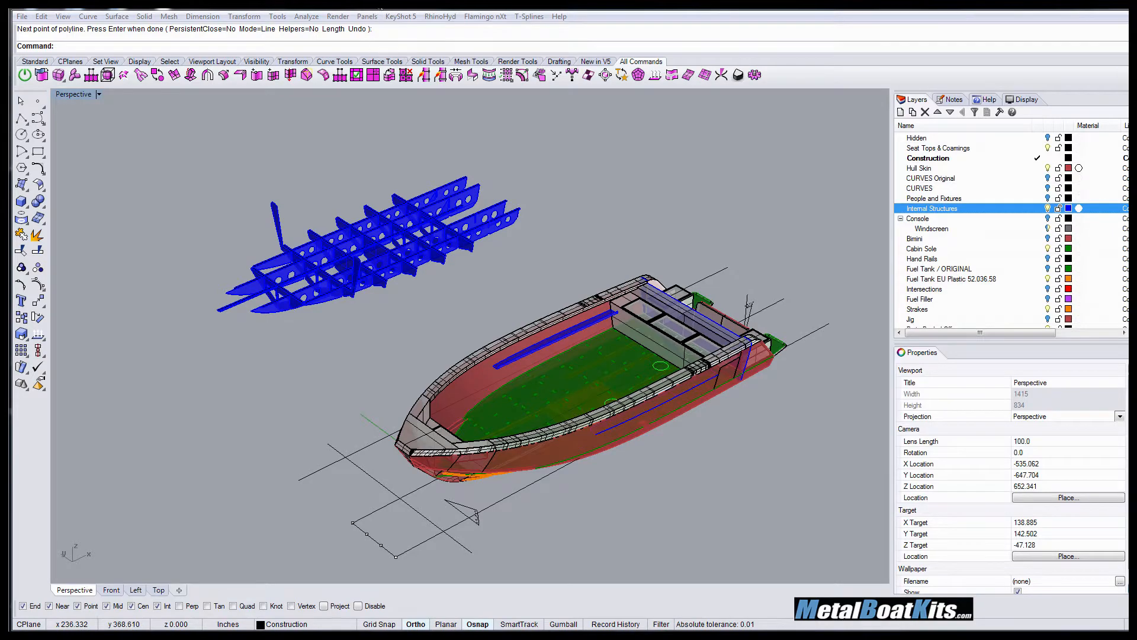
- Select the centreline curves of a frame and a crossing stringer, inspect where they cross, and clear the selection
scroll(379, 206, "up", 10)
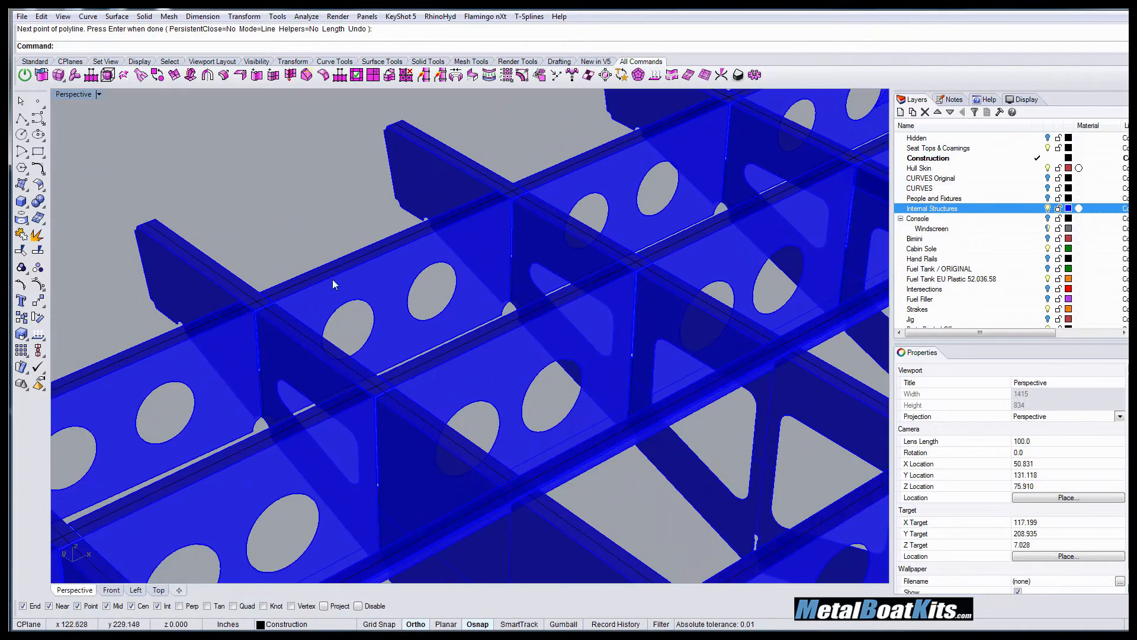
key("Return")
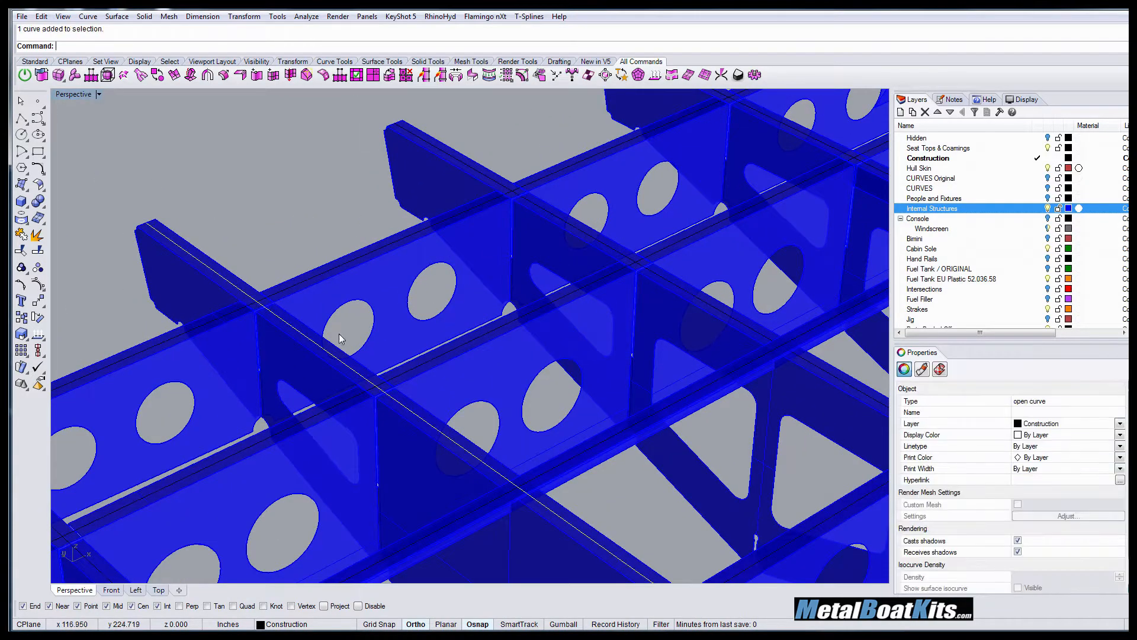
left_click(404, 374)
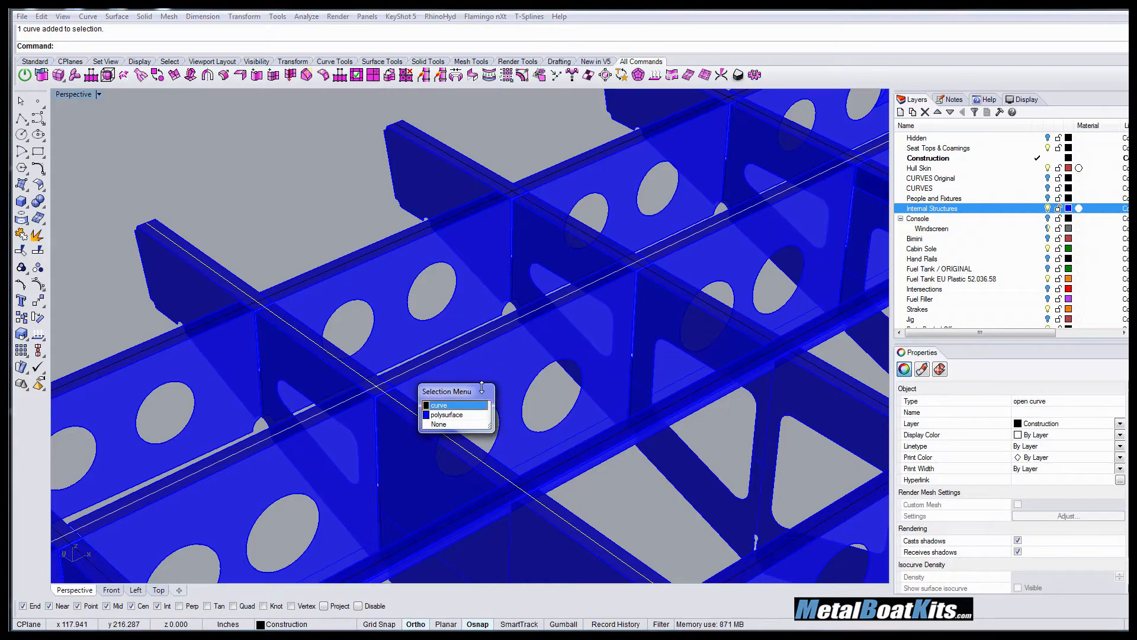
left_click(450, 407)
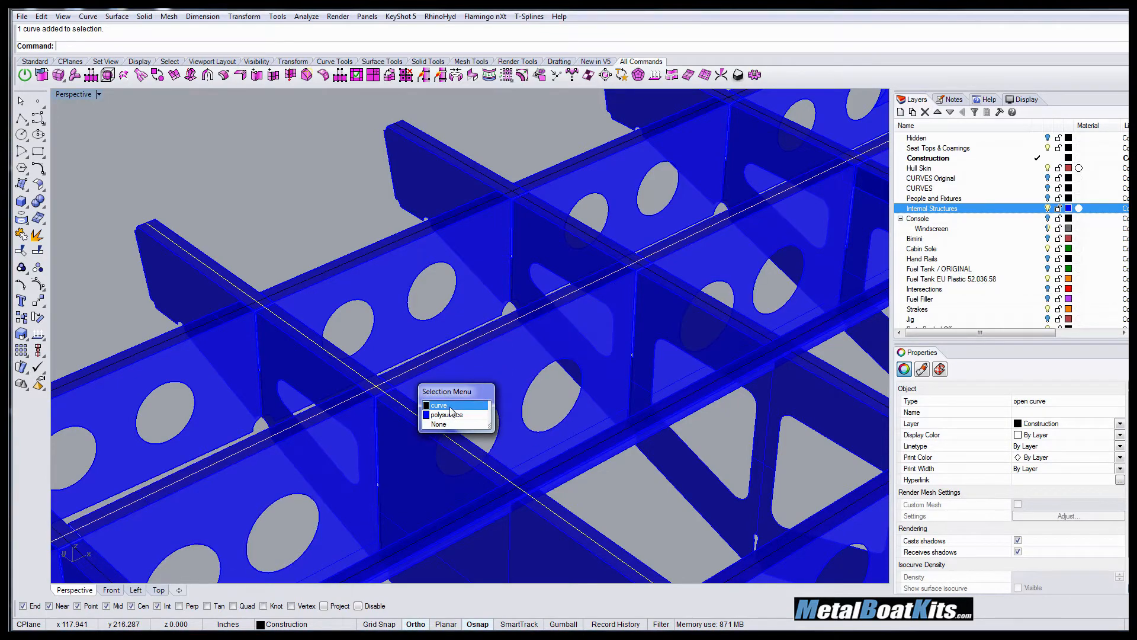
scroll(513, 349, "down", 3)
scroll(513, 349, "down", 2)
right_click_drag(509, 356, 489, 381)
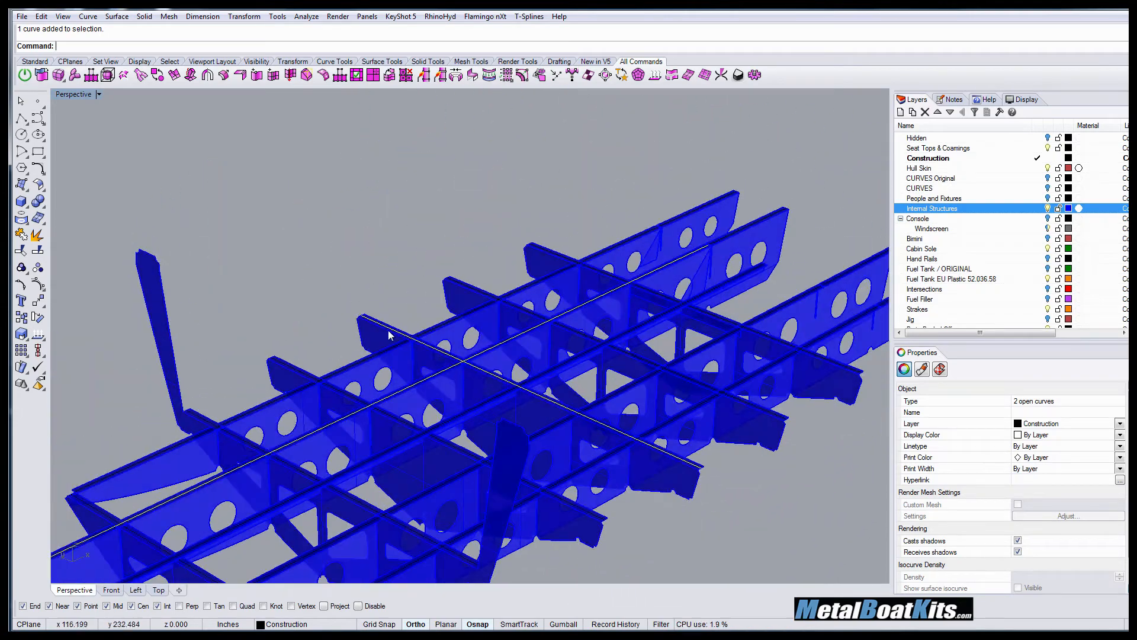
scroll(362, 300, "down", 5)
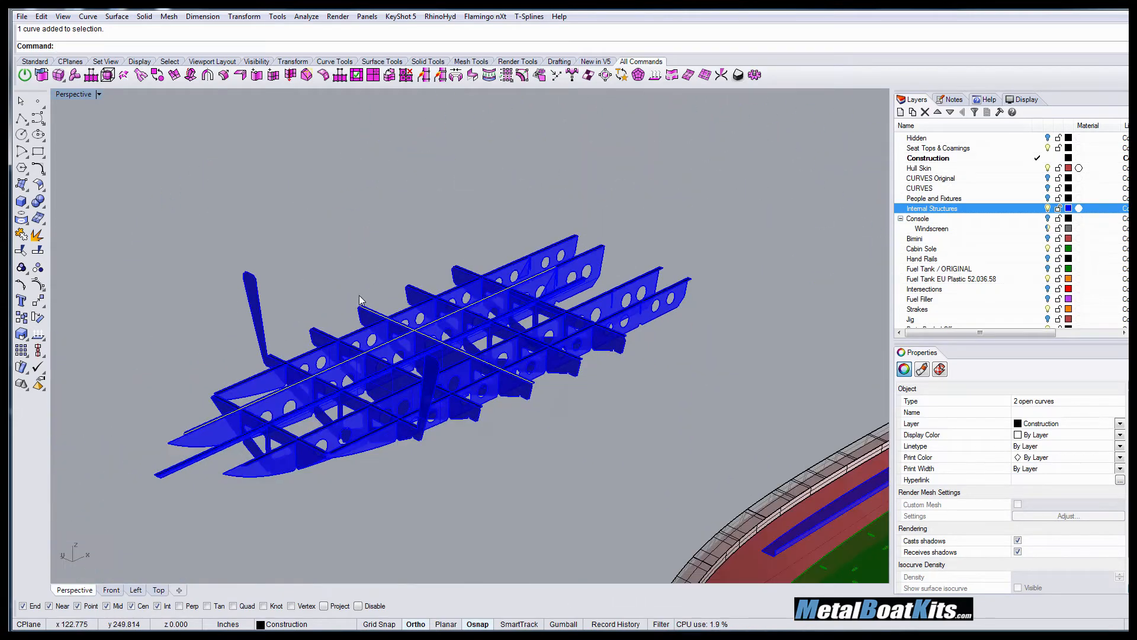
left_click(540, 455)
- Select all objects on the Internal Structures layer and bring the ones still inside the hull into close view
scroll(299, 279, "down", 3)
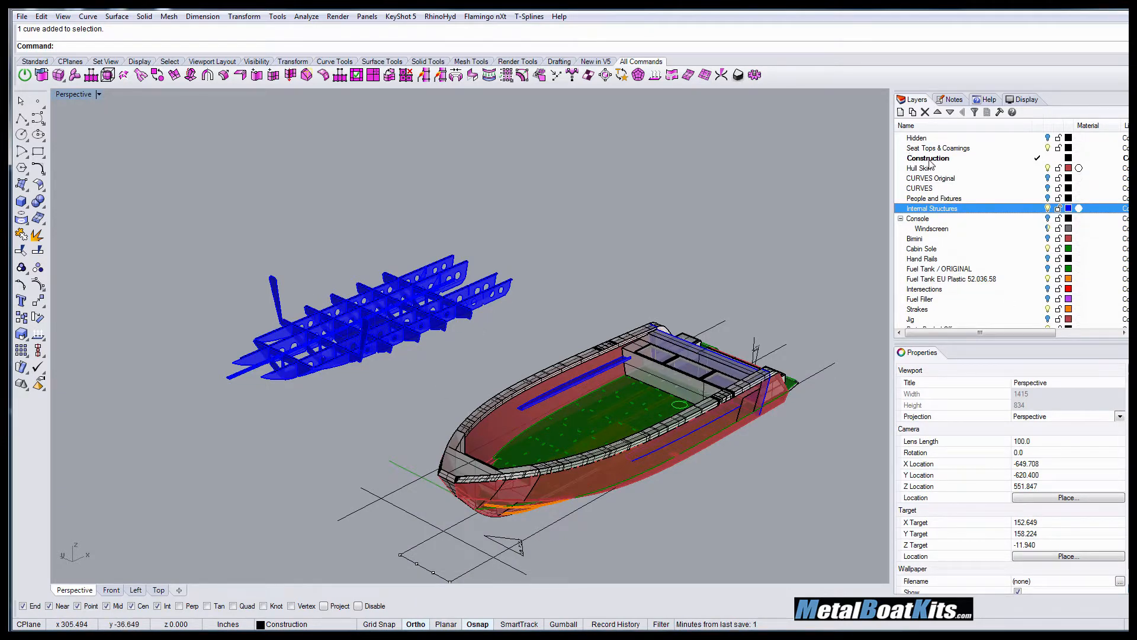
right_click(932, 211)
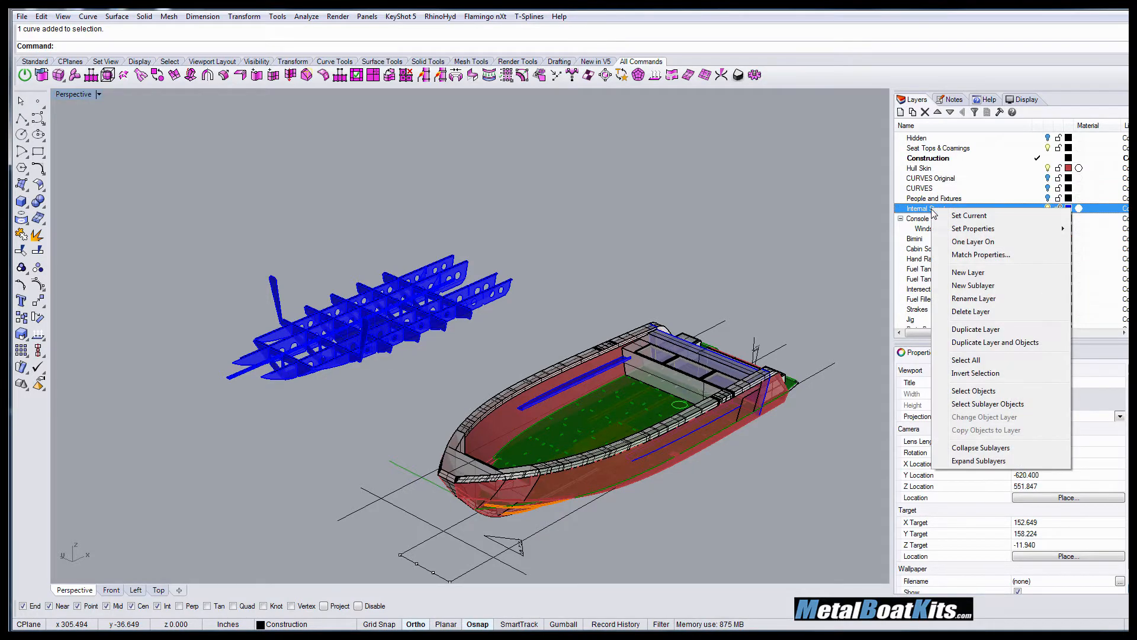
left_click(983, 392)
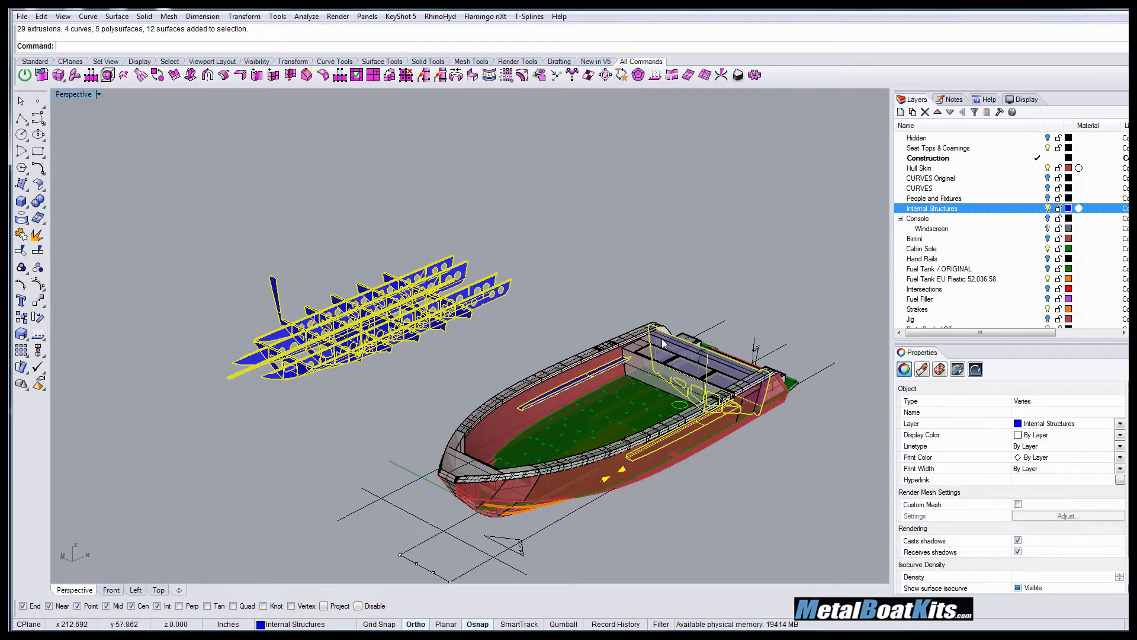
scroll(716, 410, "up", 3)
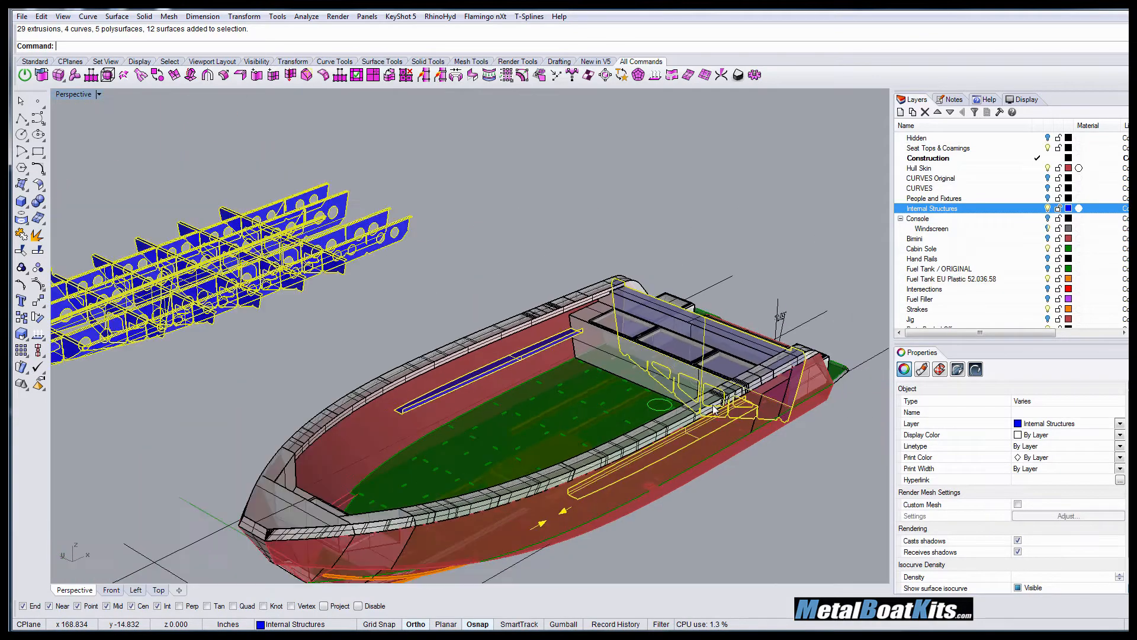
scroll(604, 319, "up", 3)
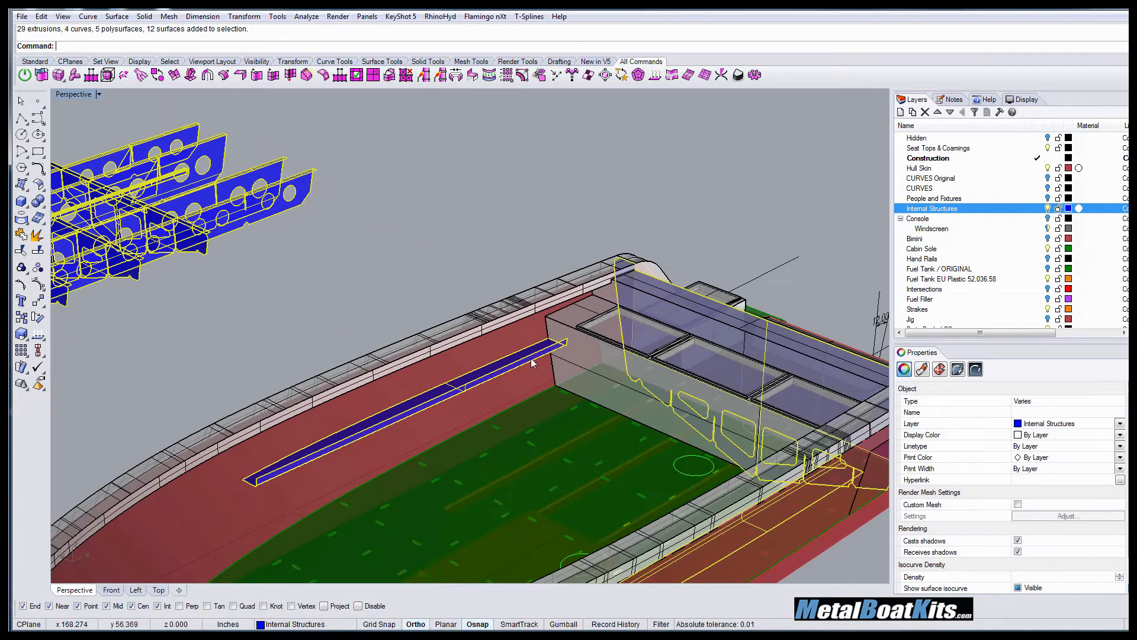
- Remove the two side shelves and the transom frame inside the hull from the Internal Structures selection
left_click(532, 360, "ctrl")
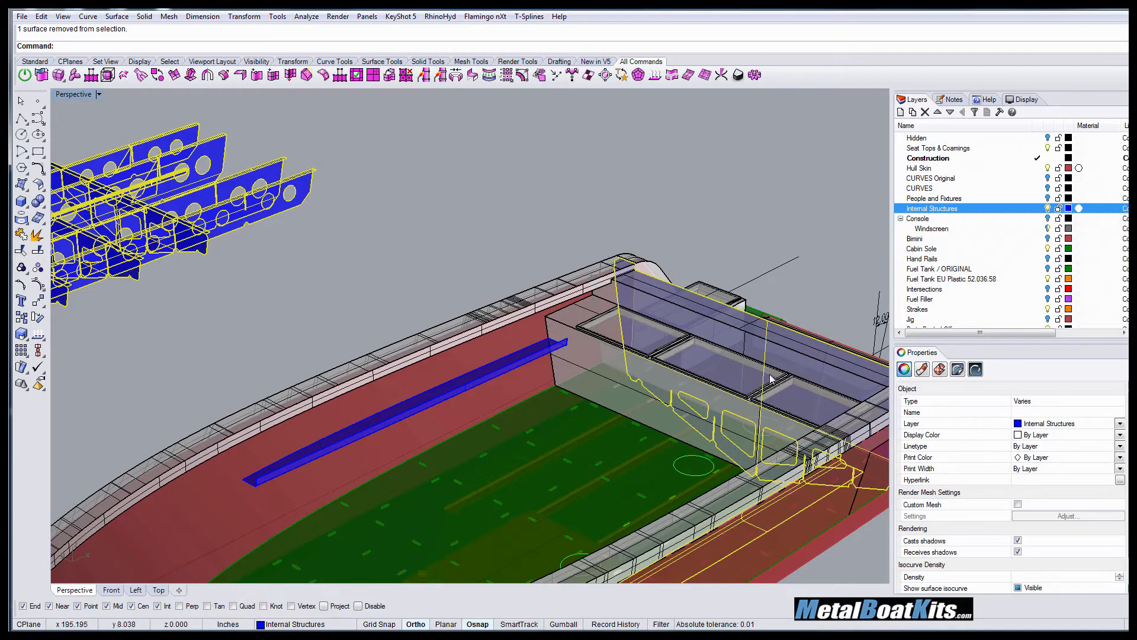
left_click(775, 327)
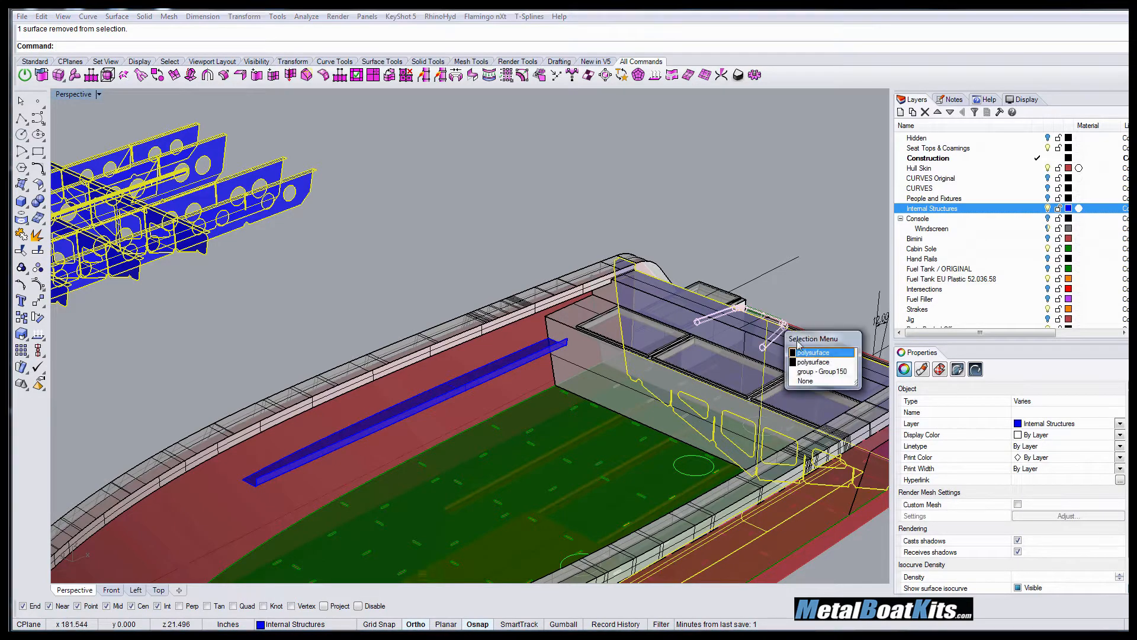
left_click(805, 381)
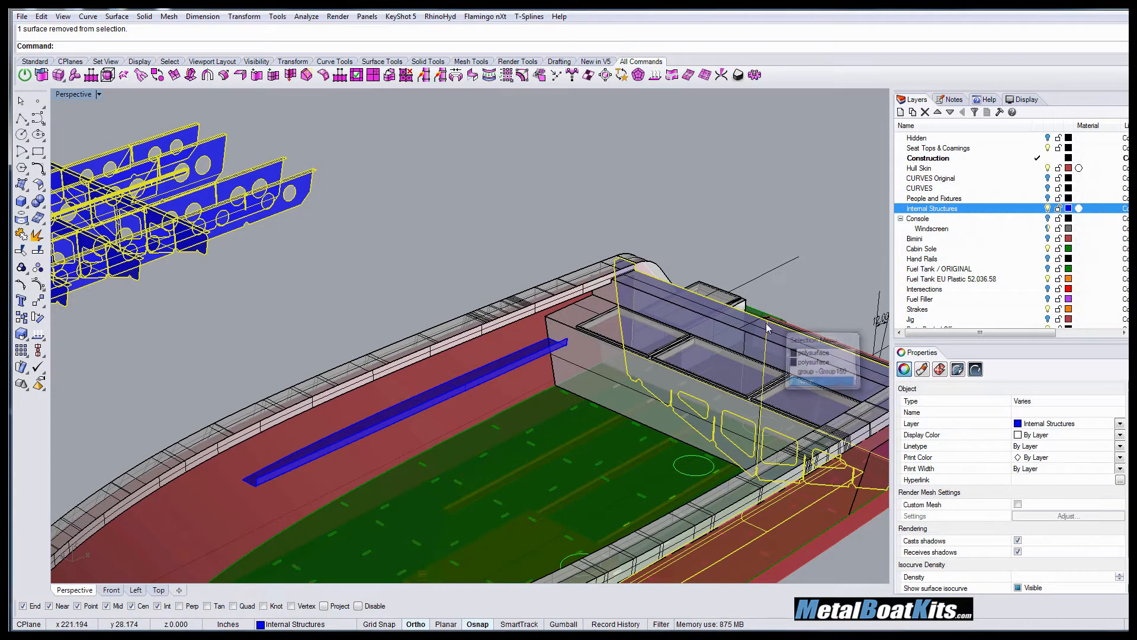
right_click_drag(744, 343, 607, 301)
scroll(349, 237, "down", 8)
right_click_drag(711, 332, 660, 314)
scroll(648, 314, "up", 7)
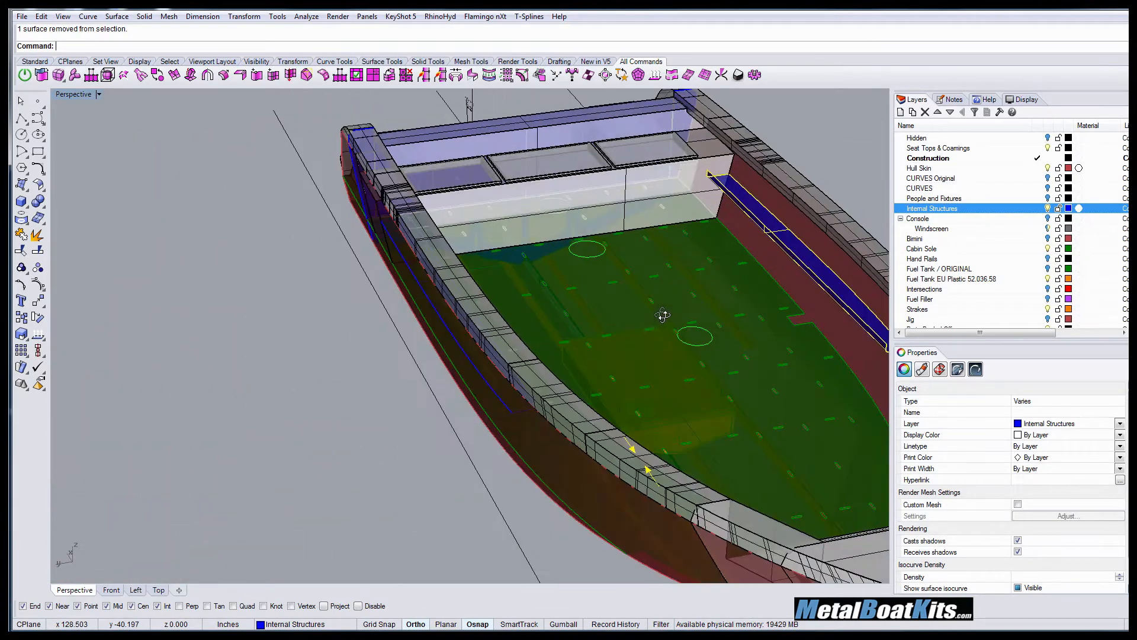
left_click(769, 236, "ctrl")
- Drop the small arrow markers below the hull from the selection and move the frames and stringers back inside the hull, leaving their centrelines outside
scroll(343, 292, "down", 3)
scroll(342, 292, "down", 4)
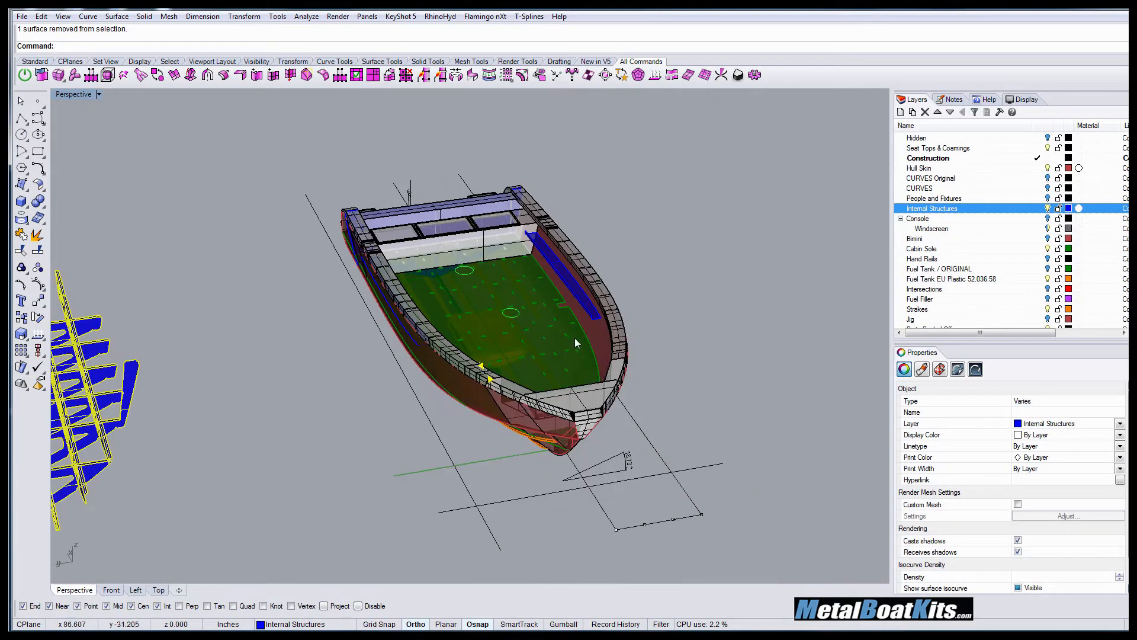
right_click_drag(574, 338, 458, 287)
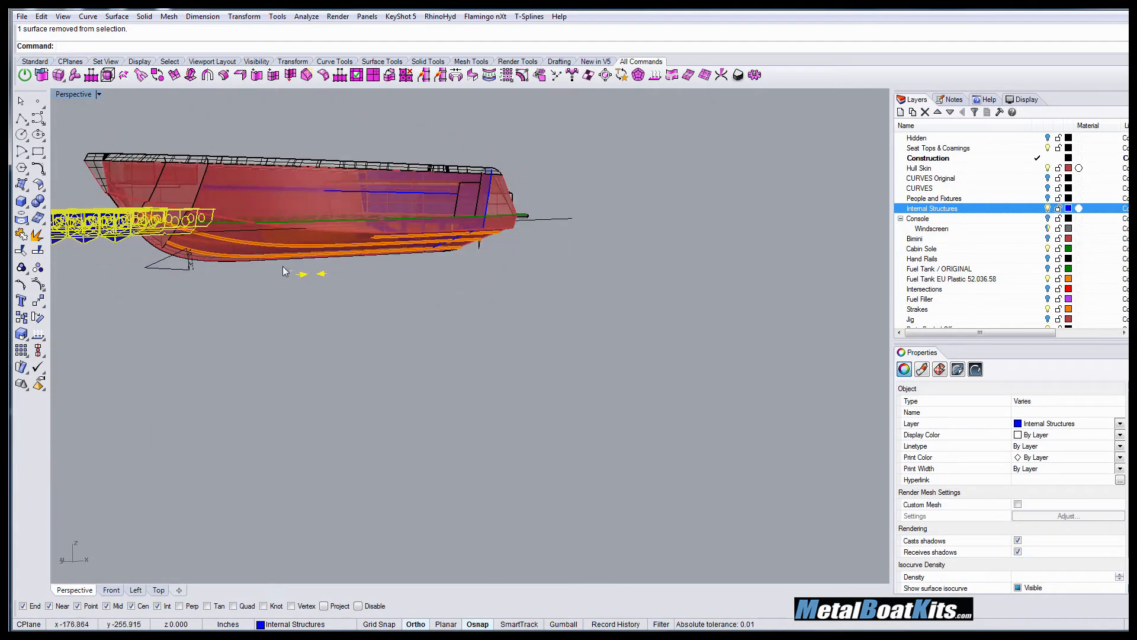
left_click_drag(283, 265, 353, 285, "ctrl")
scroll(741, 357, "down", 5)
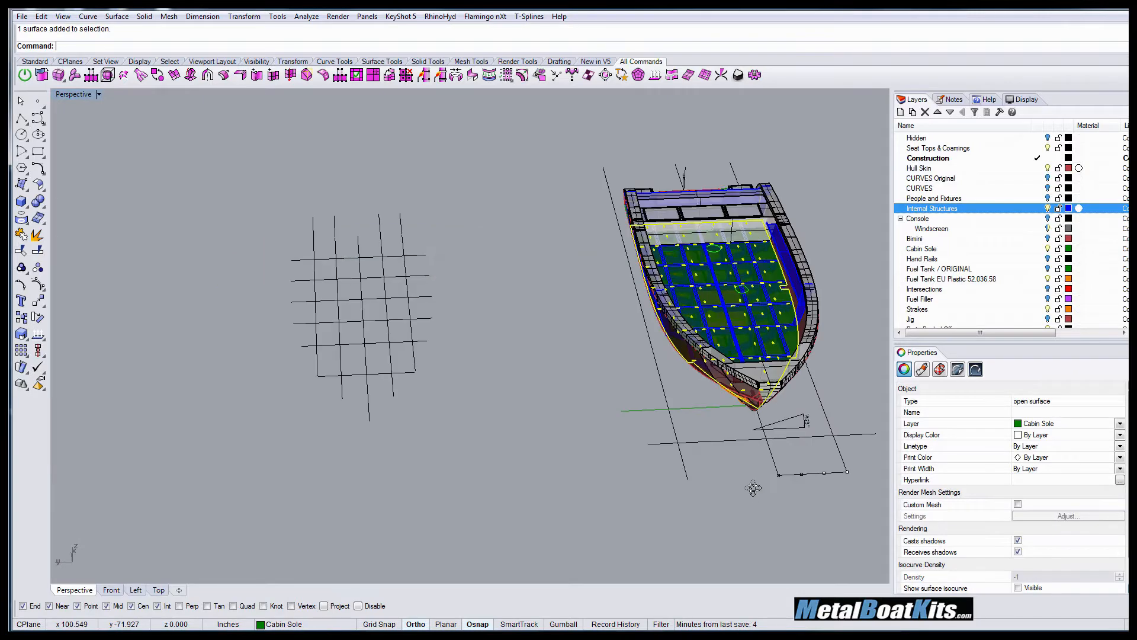
- Move the cabin sole surface out of the hull onto the centreline grid, working in the Left view with the relative displacement @-200<0
double_click(74, 94)
left_click(481, 344)
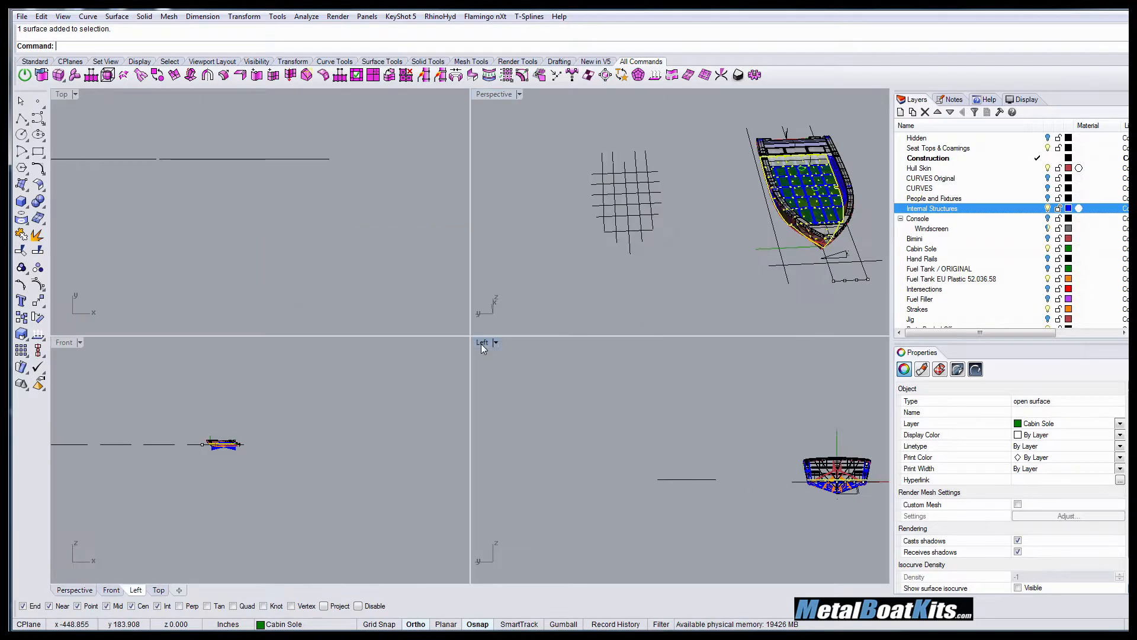
left_click(37, 300)
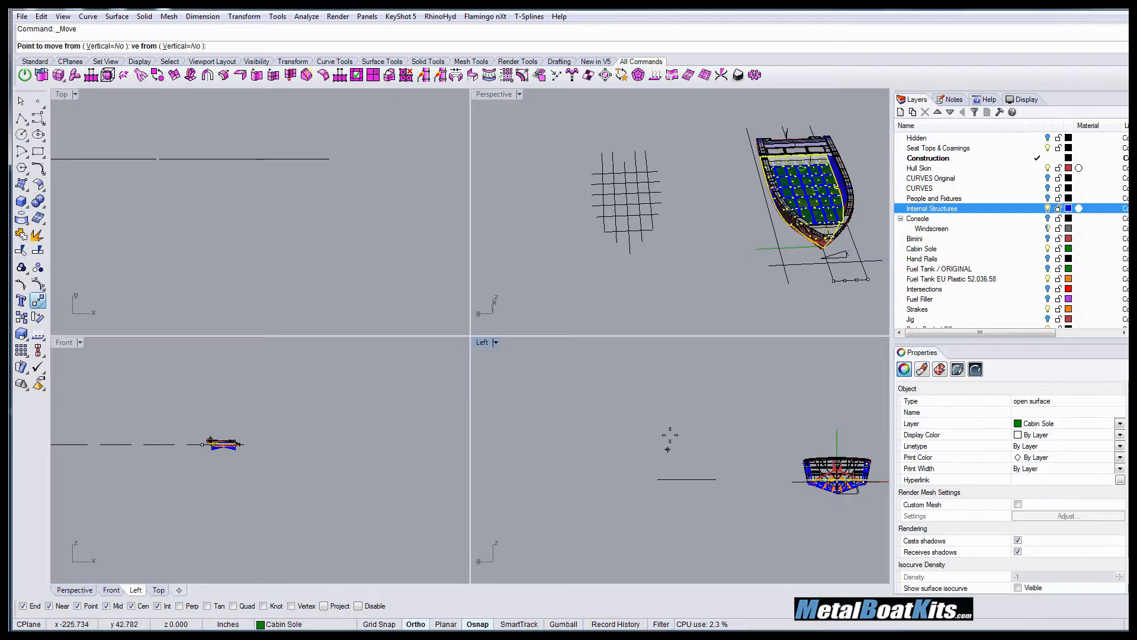
left_click(757, 410)
type("@")
key("F8")
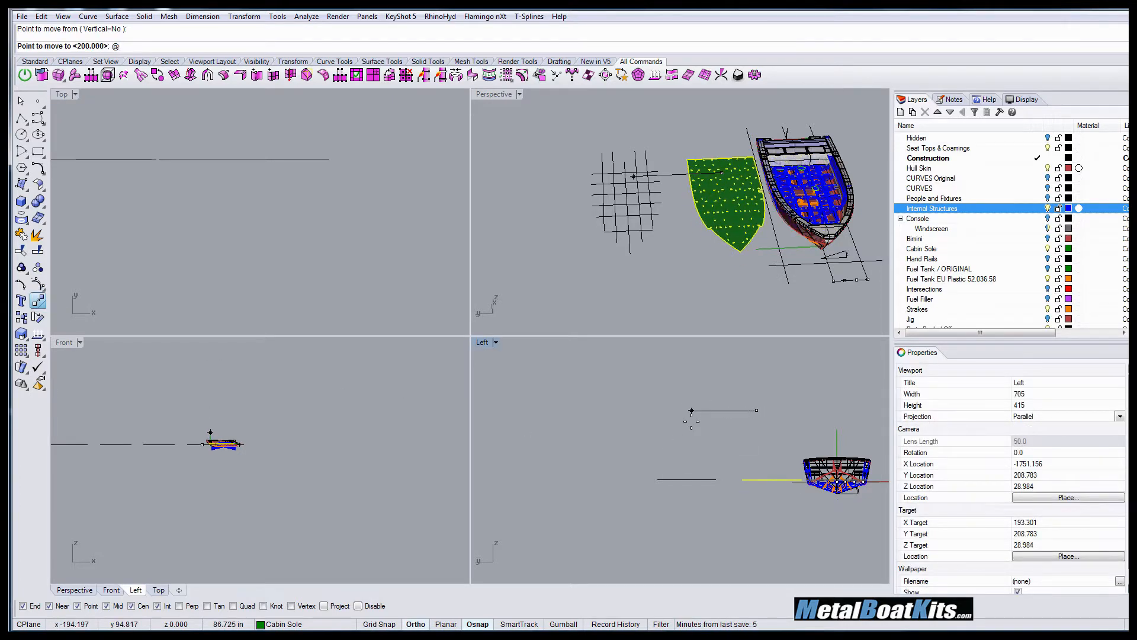
type("-200")
key("F8")
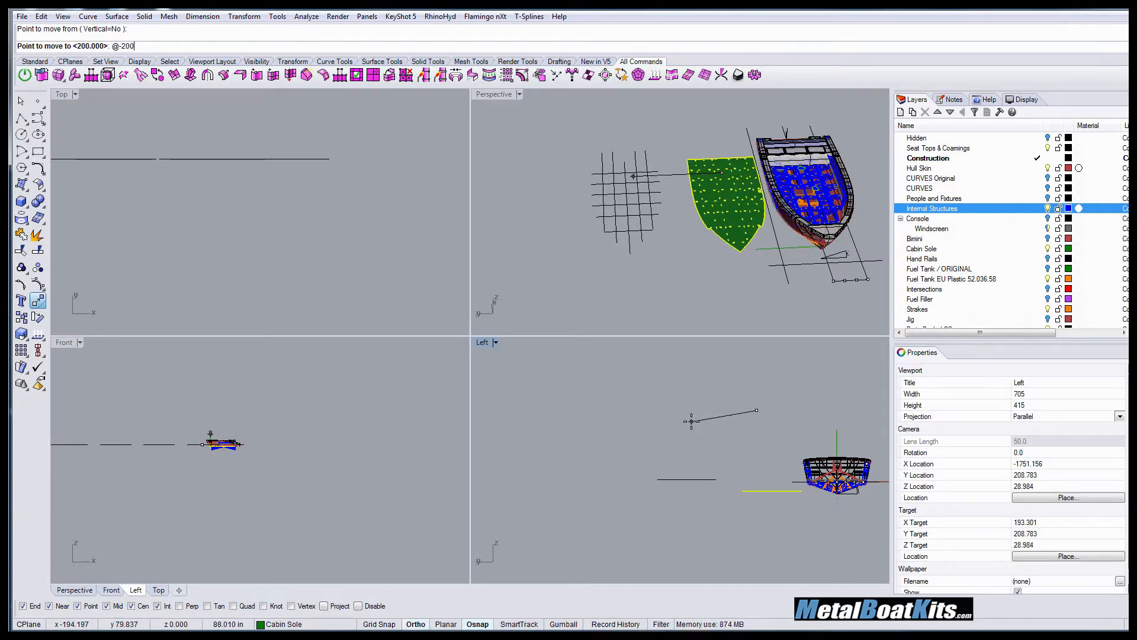
type("<")
key("F8")
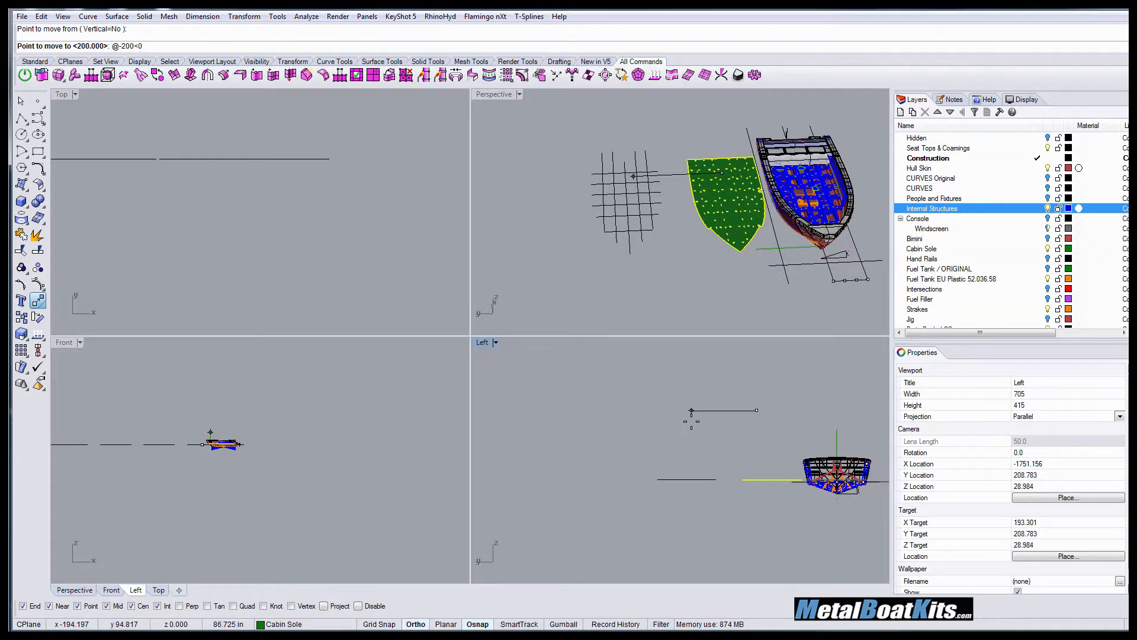
type("0")
key("Return")
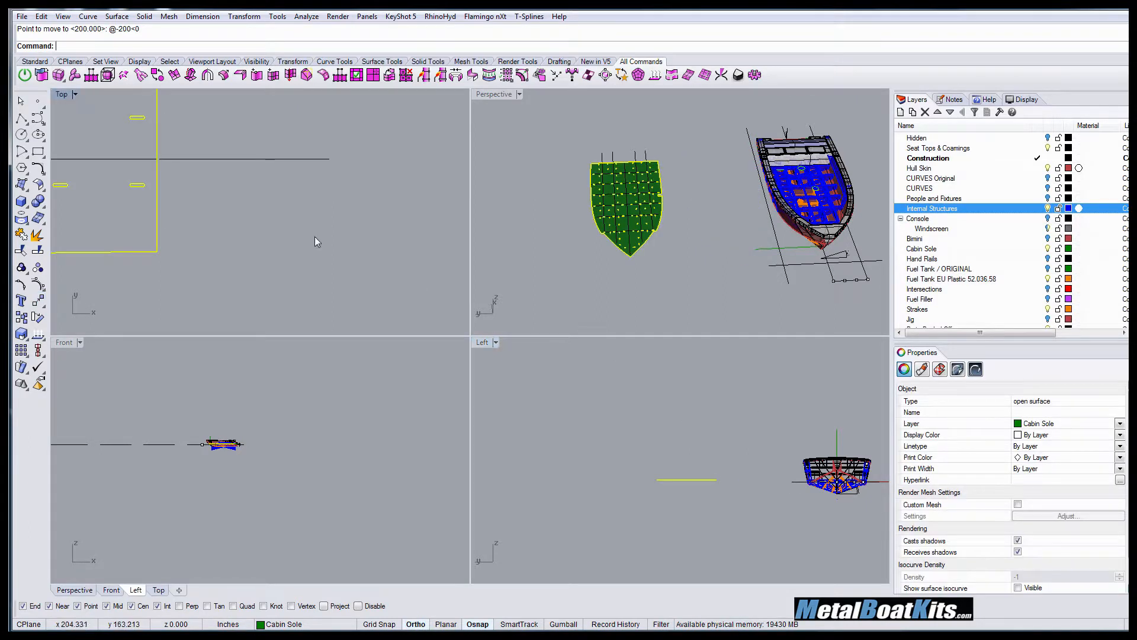
- Examine how the cabin sole's slots line up with the frame and stringer centrelines in the Top view
scroll(315, 237, "down", 12)
right_click_drag(315, 237, 396, 293)
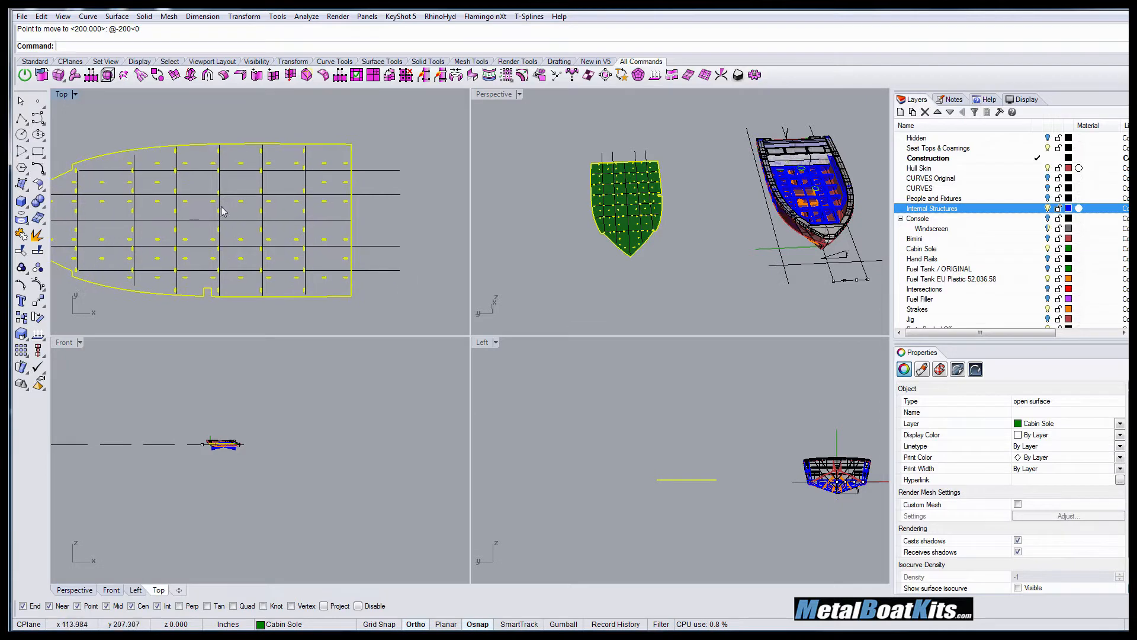
right_click_drag(223, 211, 318, 222)
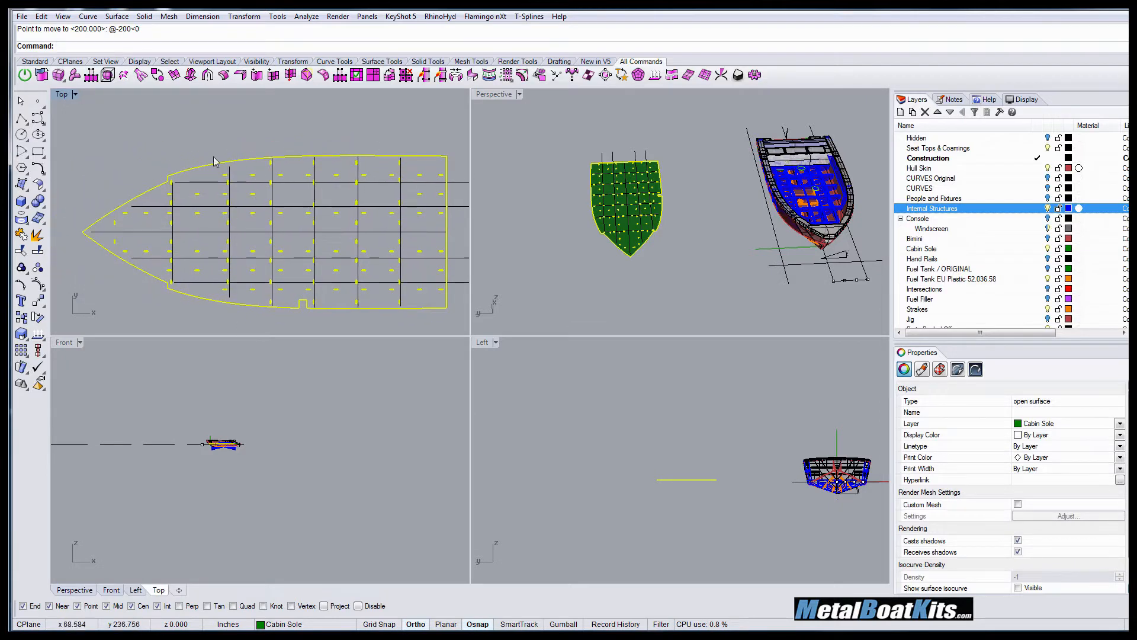
double_click(61, 94)
scroll(549, 358, "up", 2)
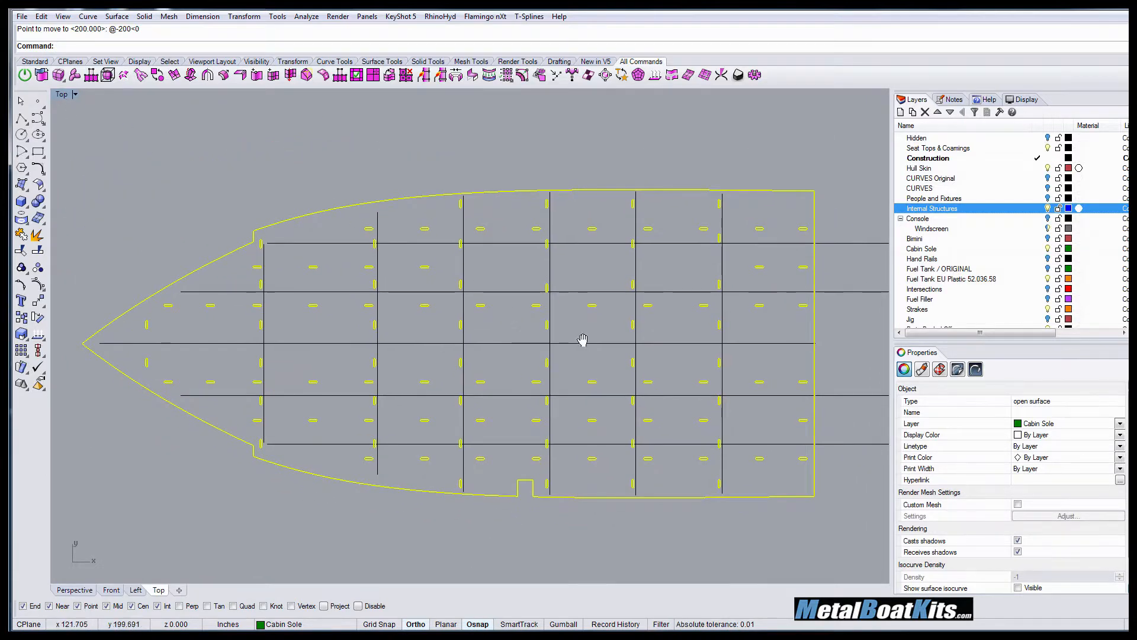
scroll(582, 340, "down", 2)
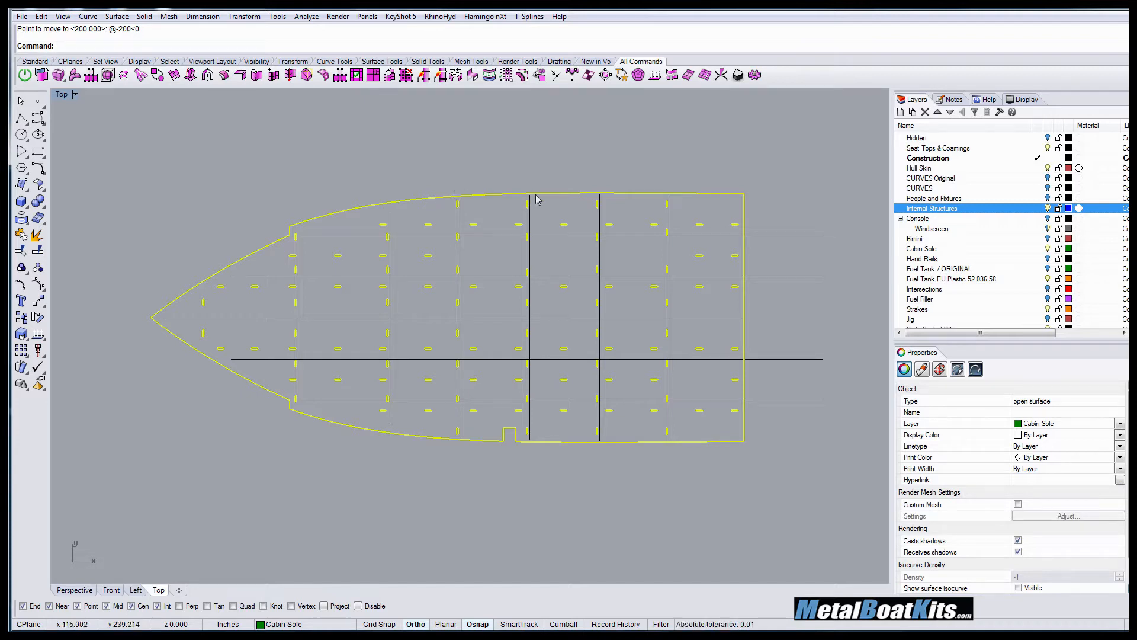
double_click(62, 95)
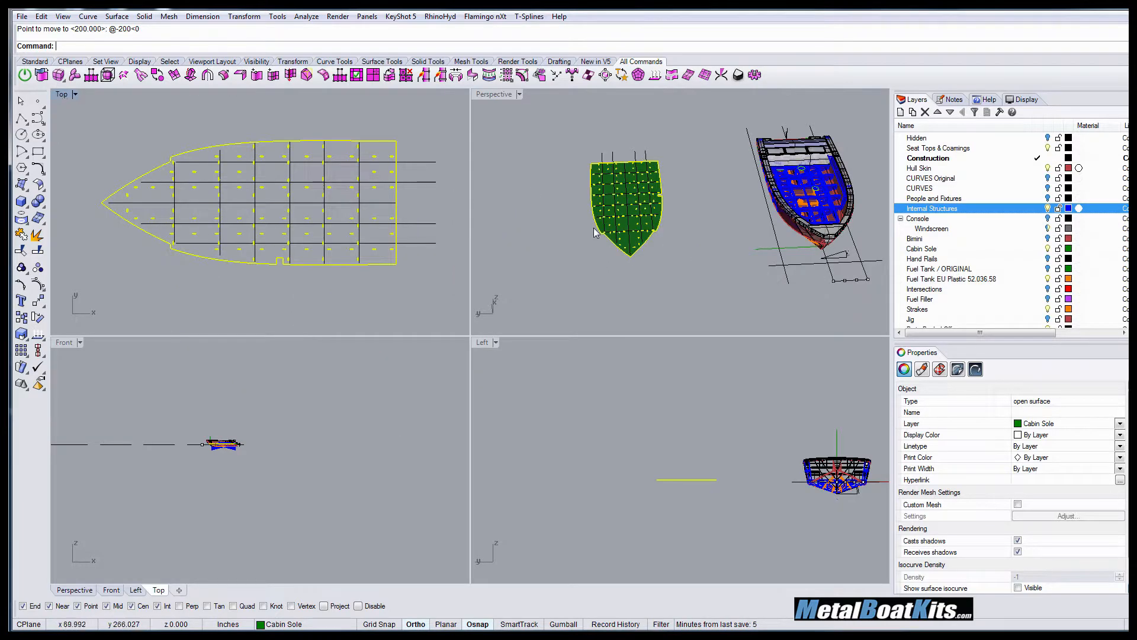
right_click_drag(594, 228, 661, 248)
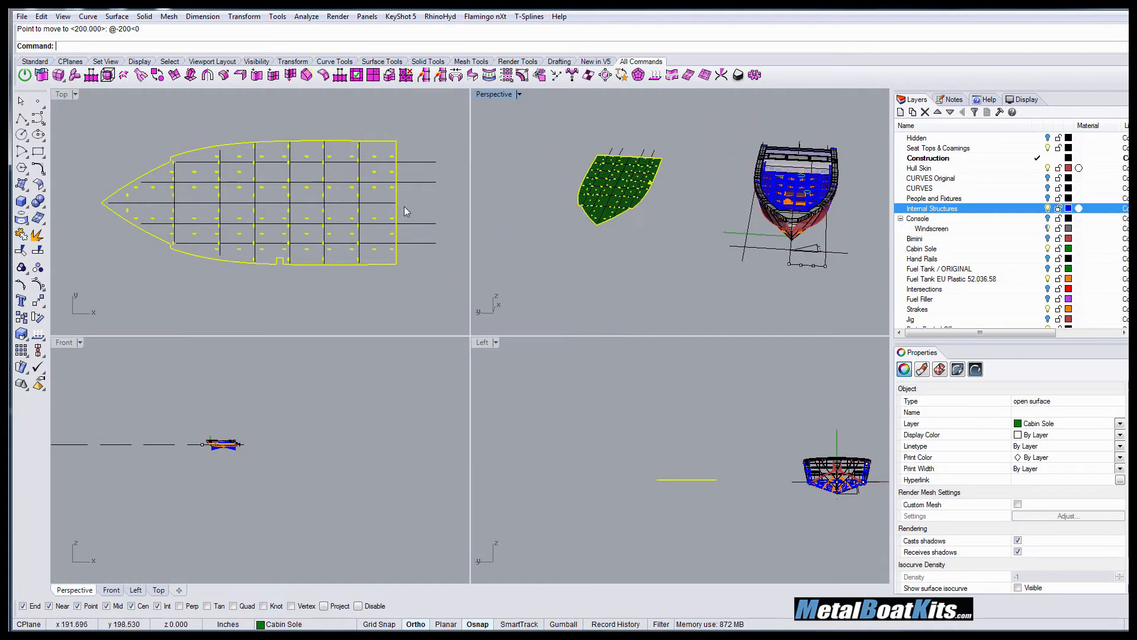
- Select individual stringer centreline segments in the maximized Top view to examine how they are split between the frames
double_click(61, 97)
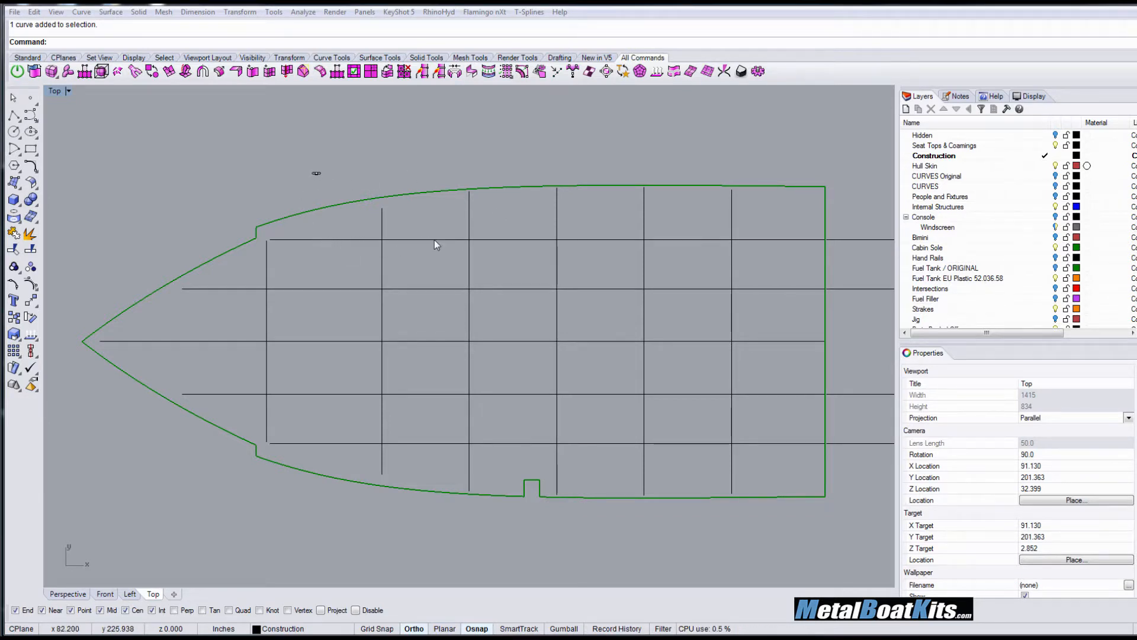
left_click(399, 238)
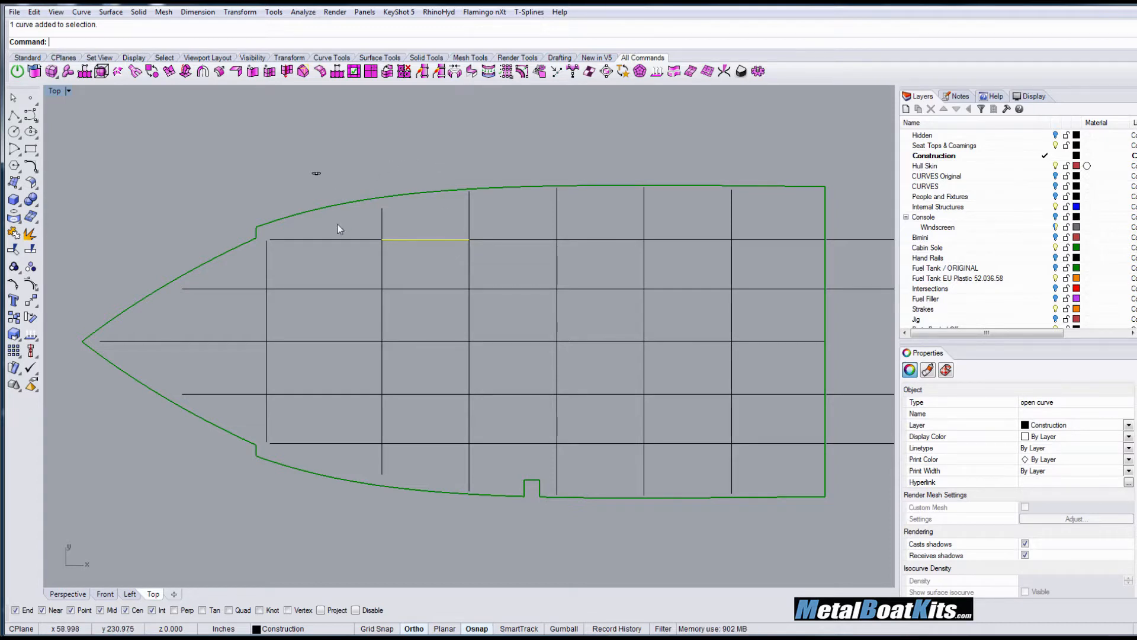
left_click(329, 239)
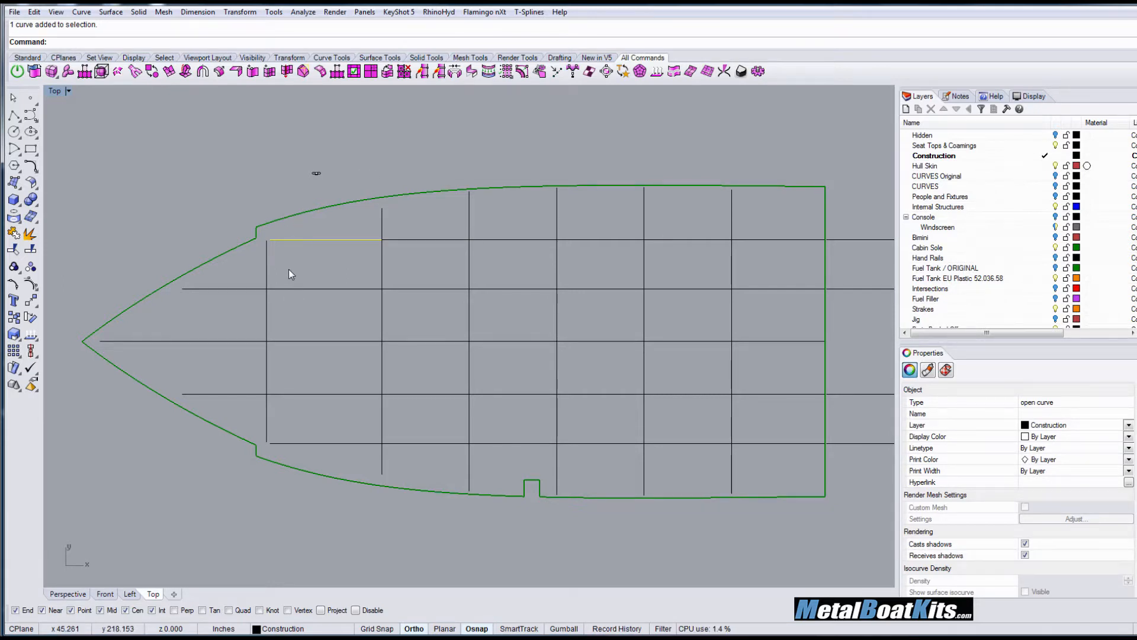
scroll(290, 261, "up", 2)
scroll(290, 260, "down", 2)
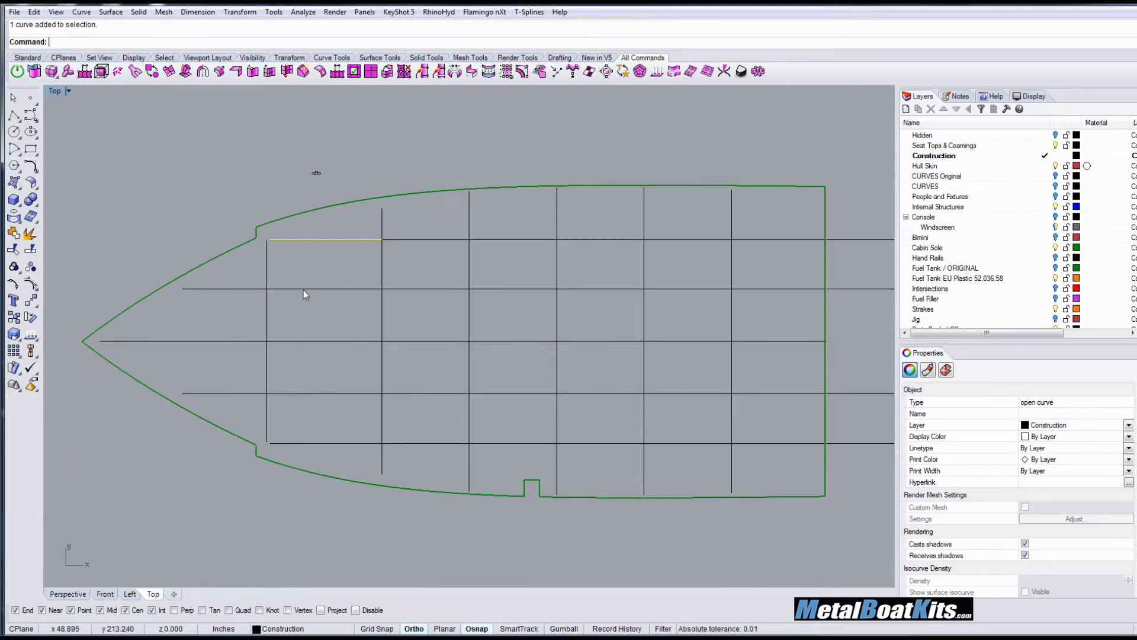
left_click_drag(303, 290, 408, 344)
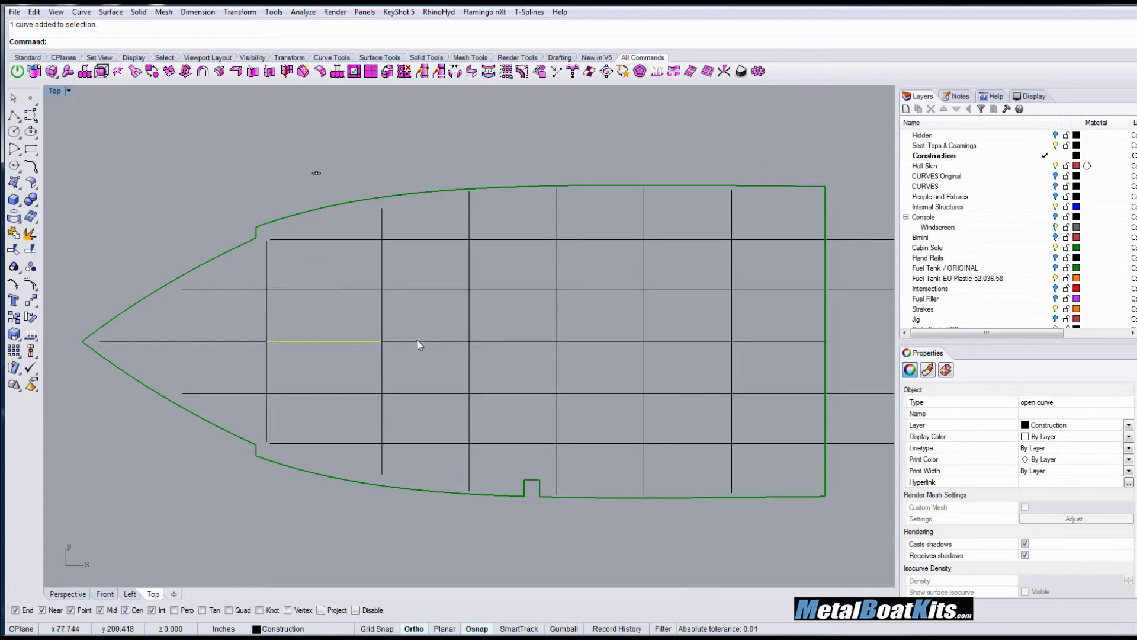
left_click(433, 285)
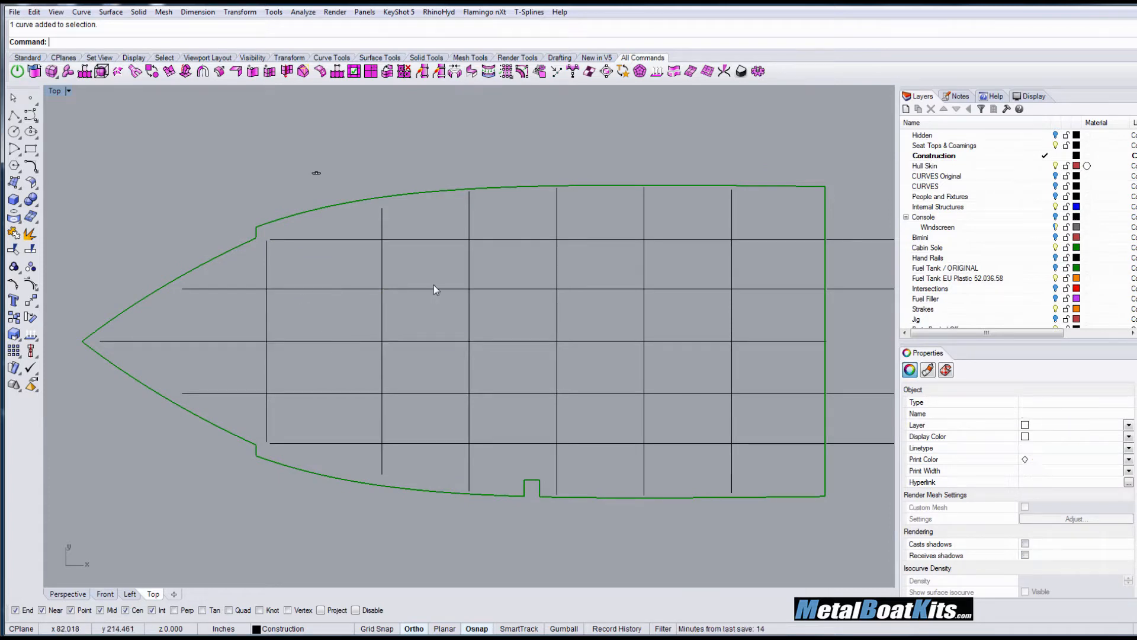
left_click(513, 239)
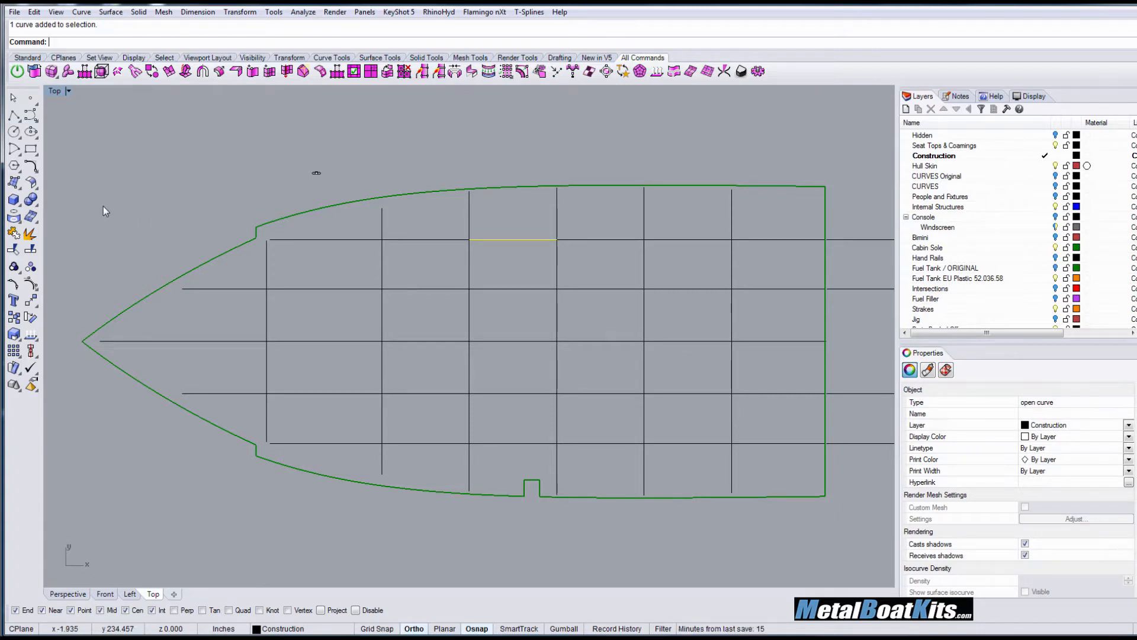
- Select the stringer centreline segments without the crossing frame lines and use Divide to mark them into 2 segments each
left_click_drag(103, 206, 826, 477)
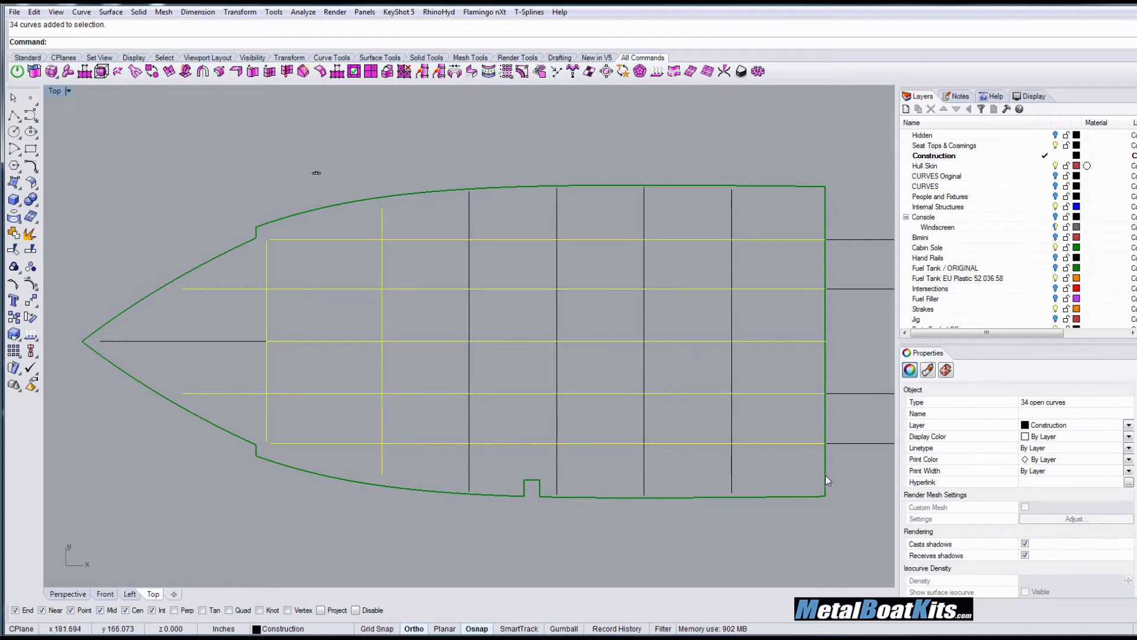
left_click(382, 223, "ctrl")
left_click(266, 261, "ctrl")
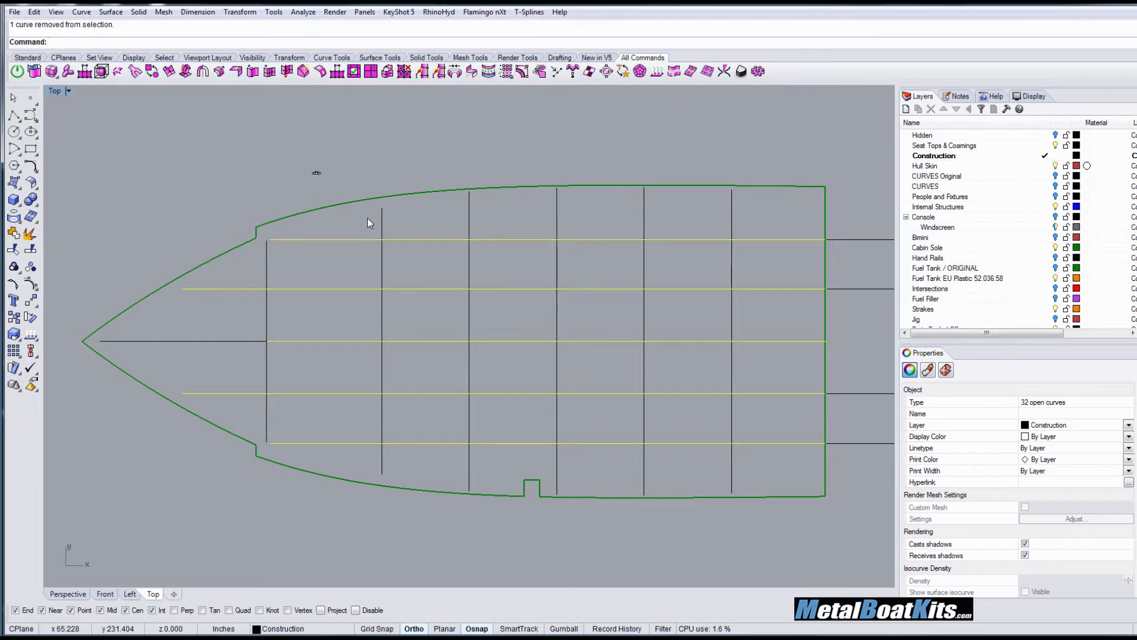
type("Divide")
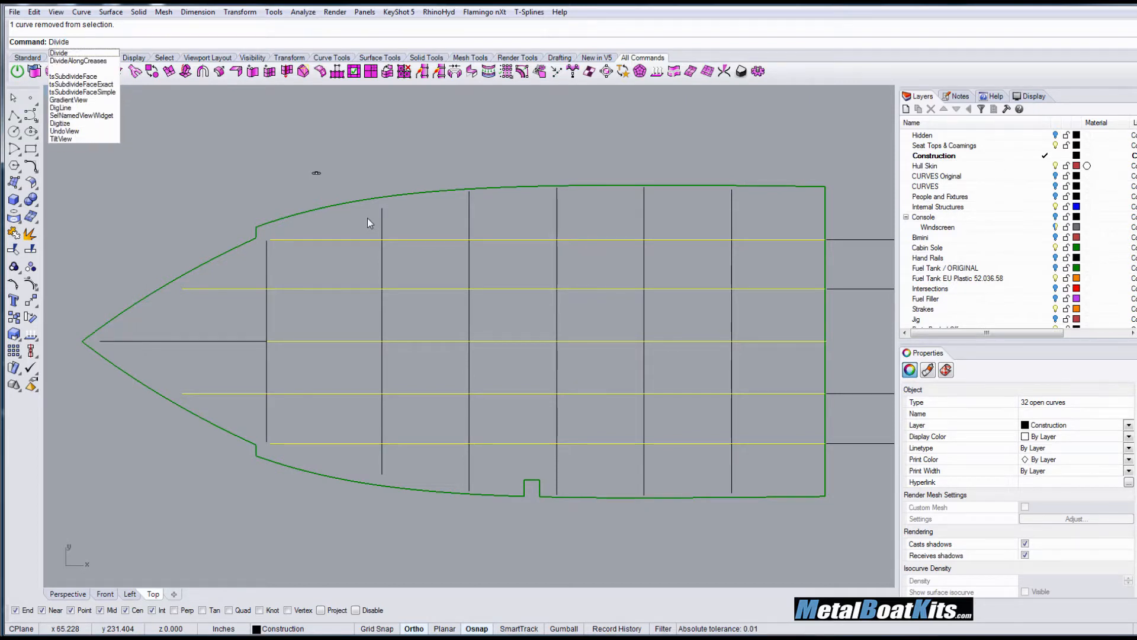
key("Return")
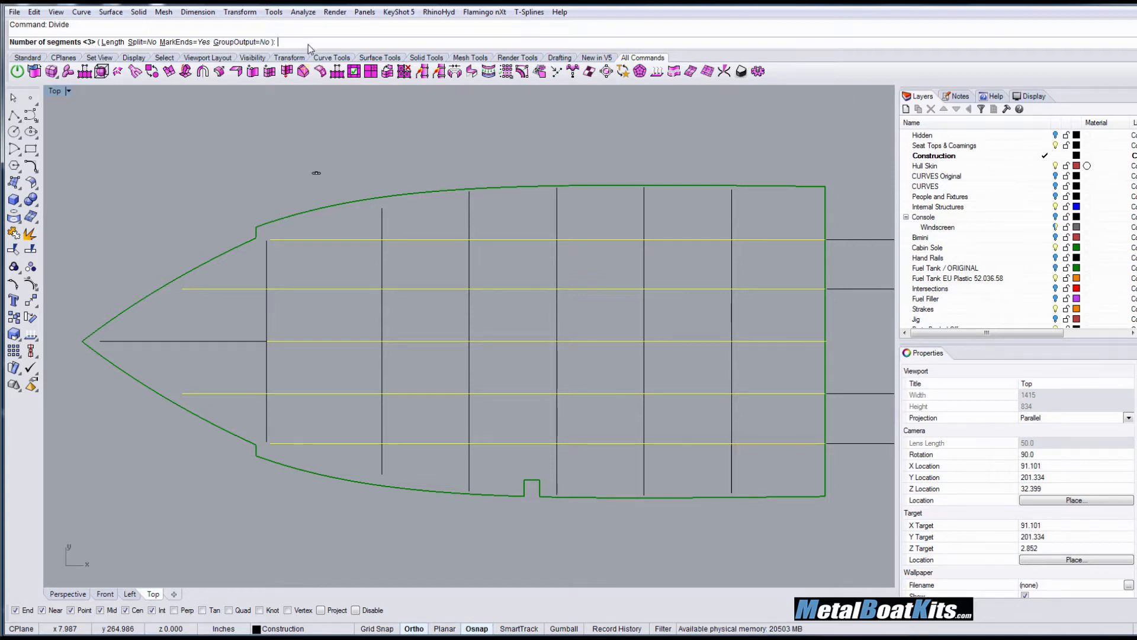
type("2")
key("Return")
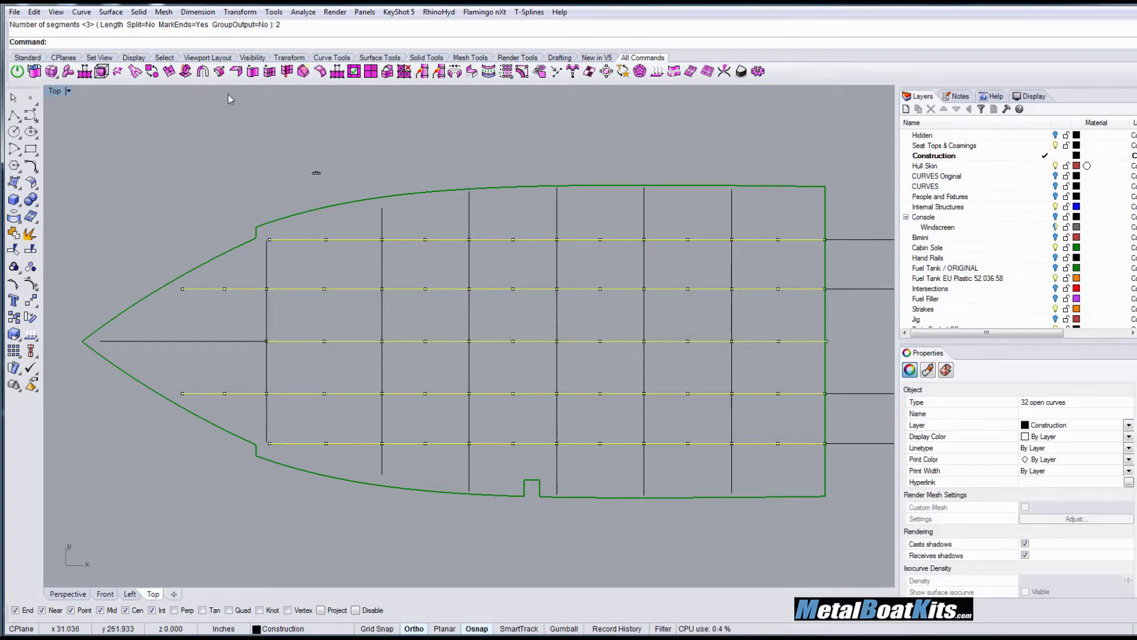
- Select a divided segment of the outer stringer centreline and its midpoint, and inspect the point up close
left_click(420, 243)
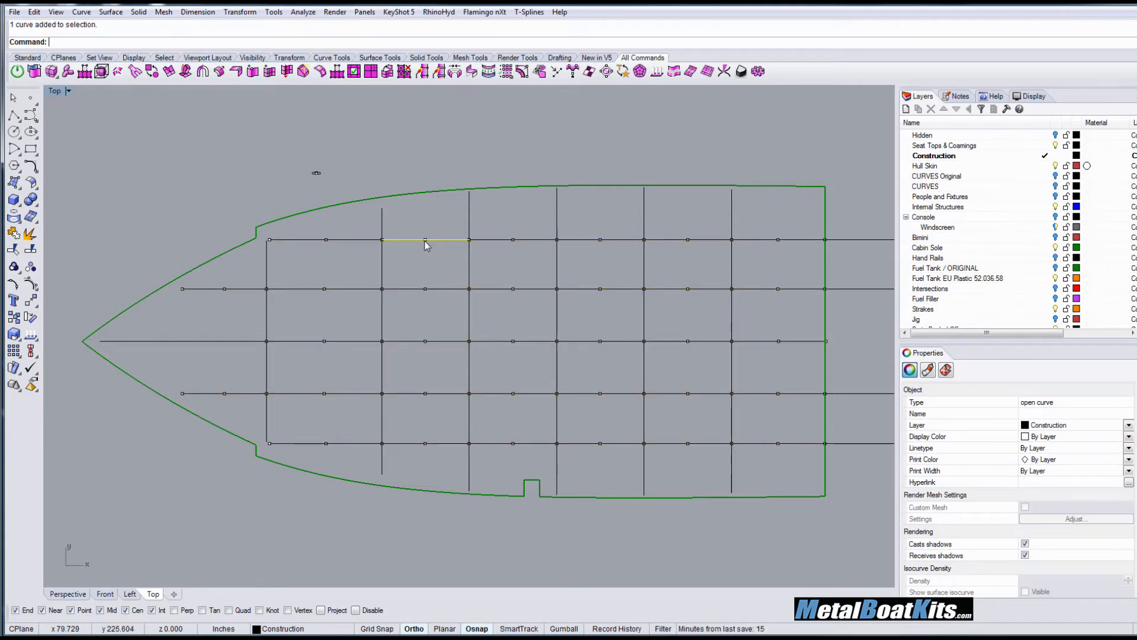
scroll(431, 243, "up", 5)
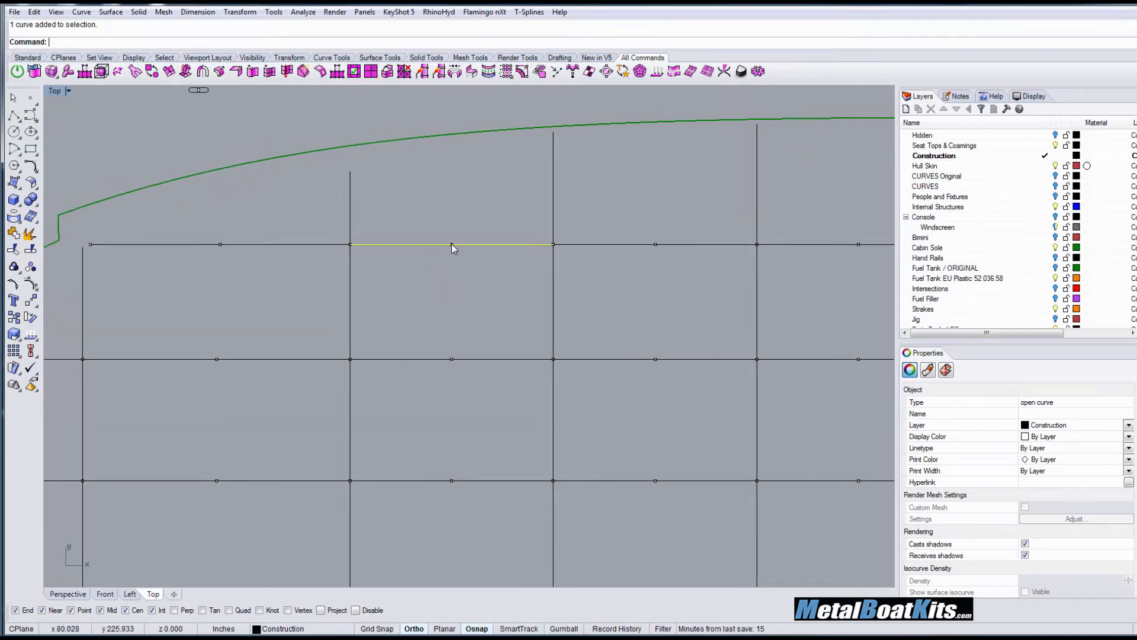
left_click(452, 246)
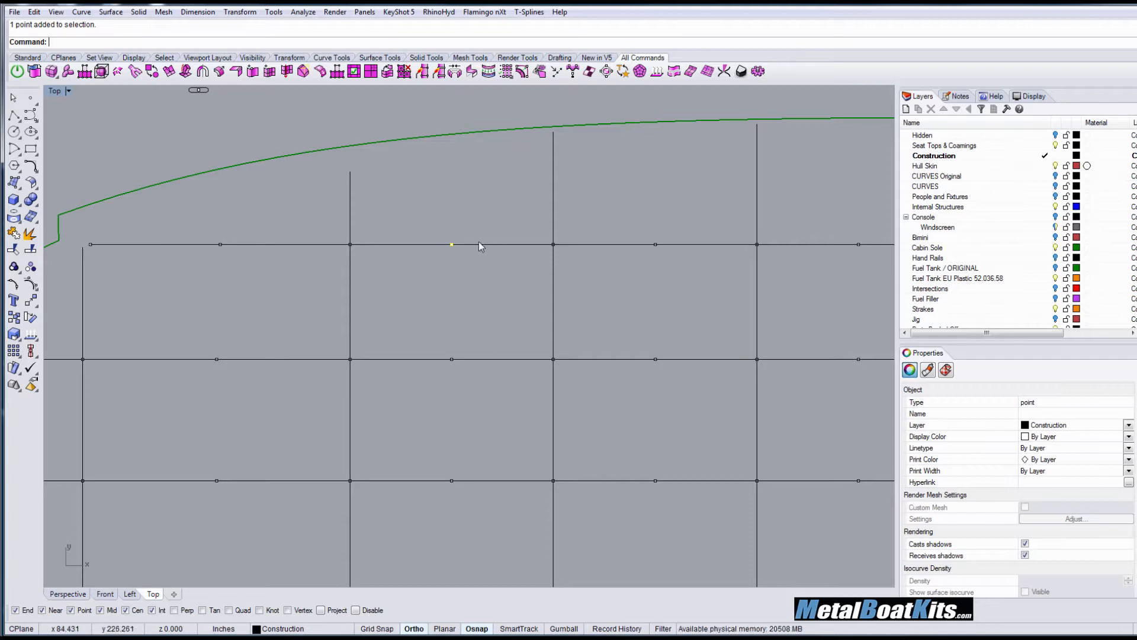
scroll(499, 245, "up", 1)
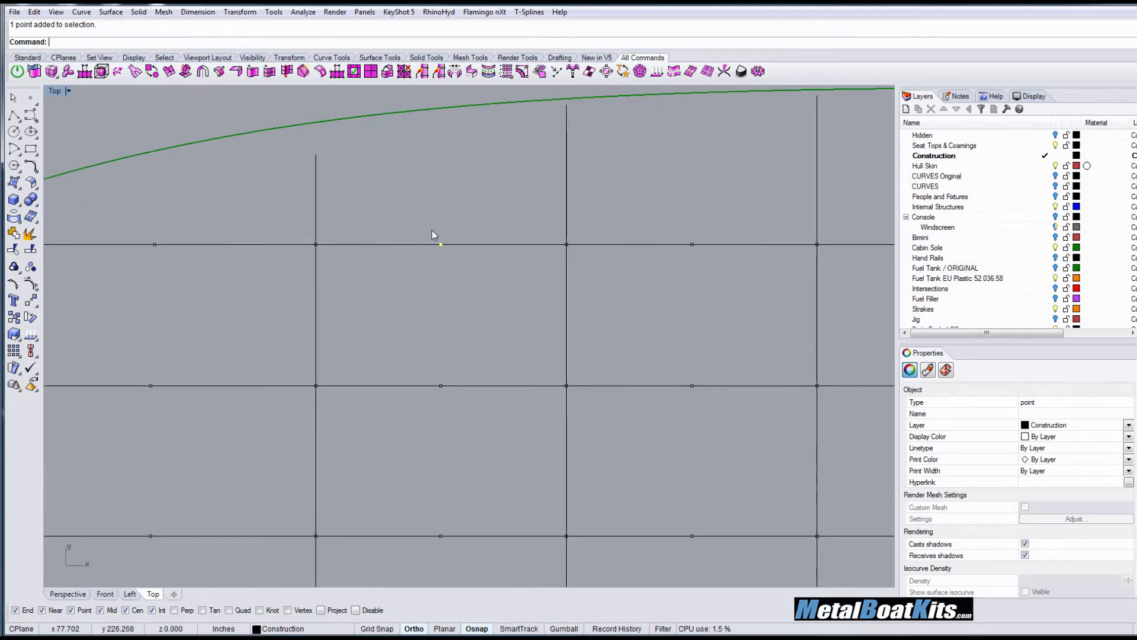
- Copy the slot outside the sole outline from its centre point, with Ortho off, onto the forwardmost midpoint of the upper outer stringer centreline
scroll(478, 291, "down", 6)
right_click_drag(462, 271, 410, 264)
scroll(409, 221, "down", 4)
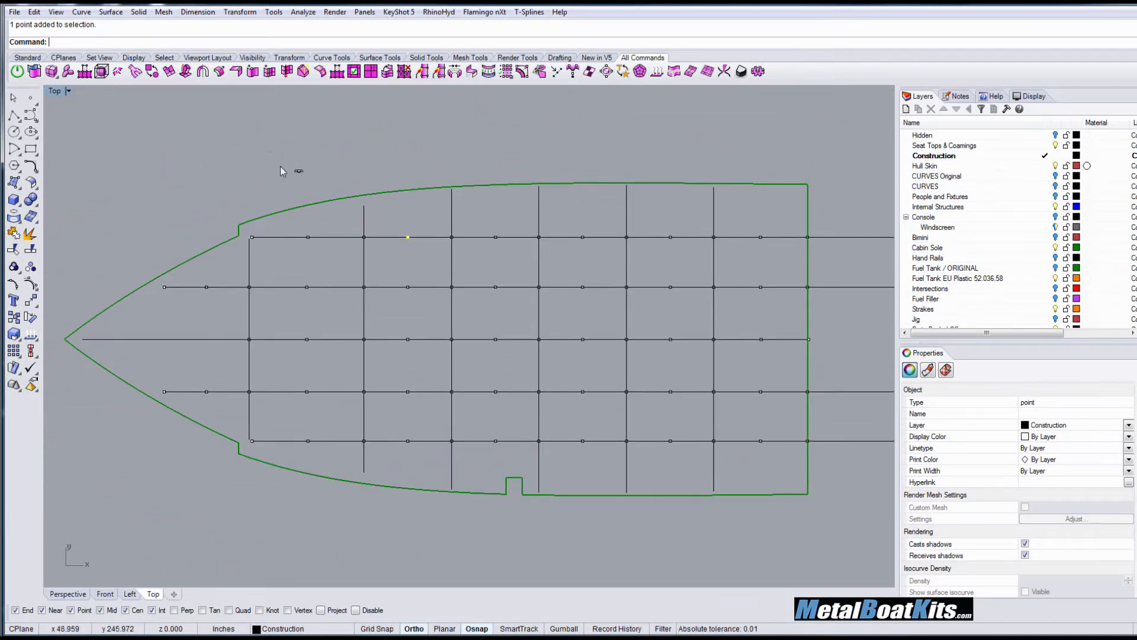
left_click(301, 172)
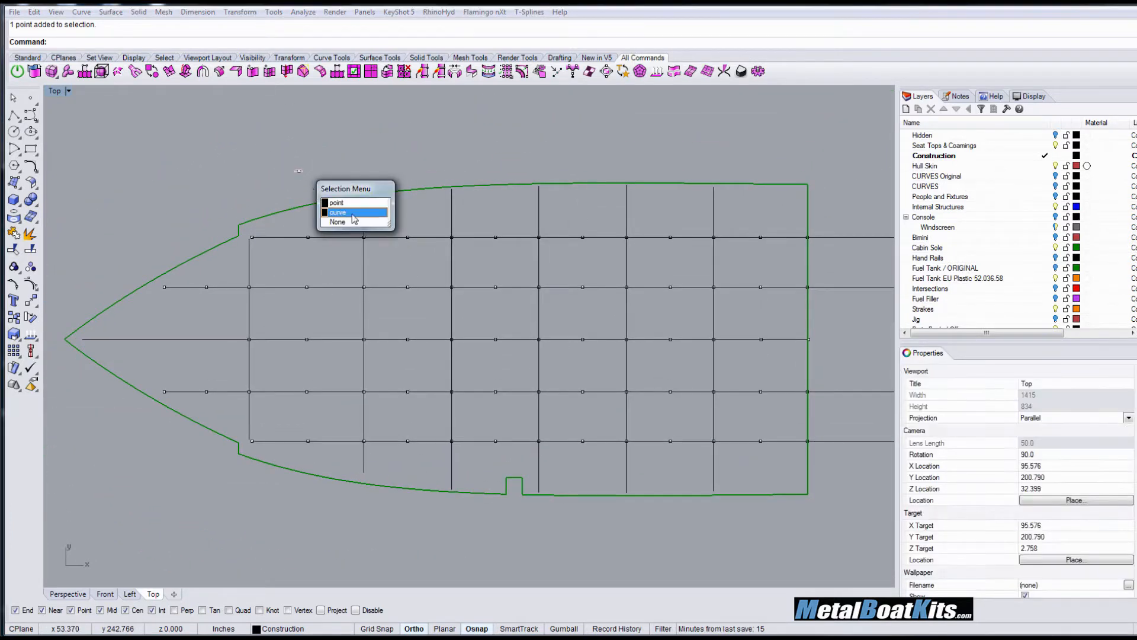
left_click(346, 211)
left_click(347, 213)
scroll(300, 173, "up", 8)
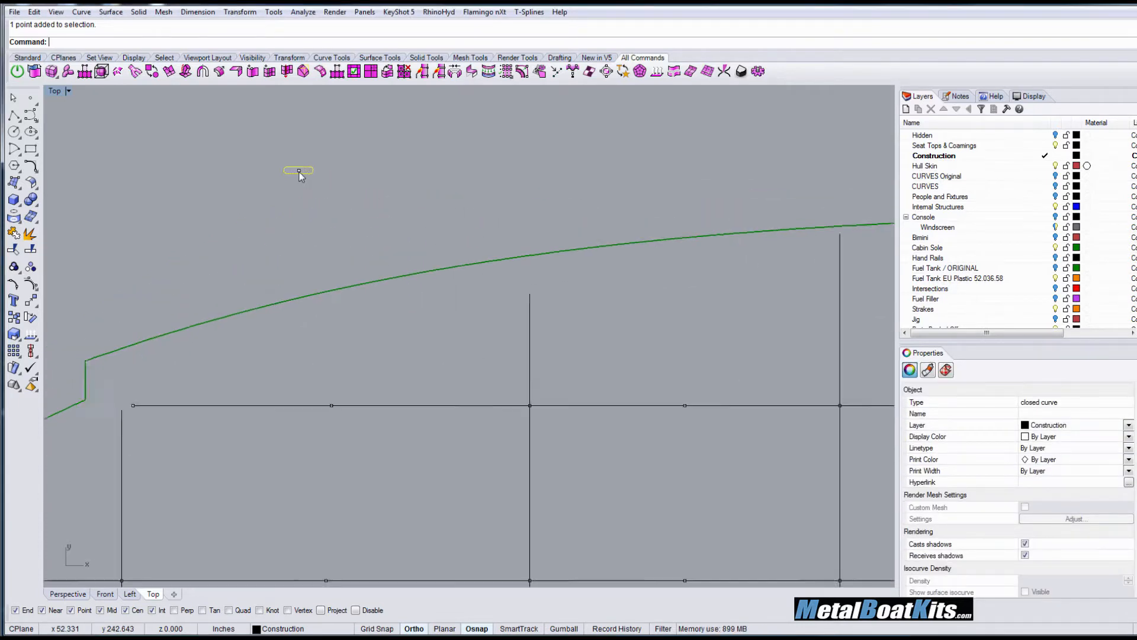
left_click(13, 318)
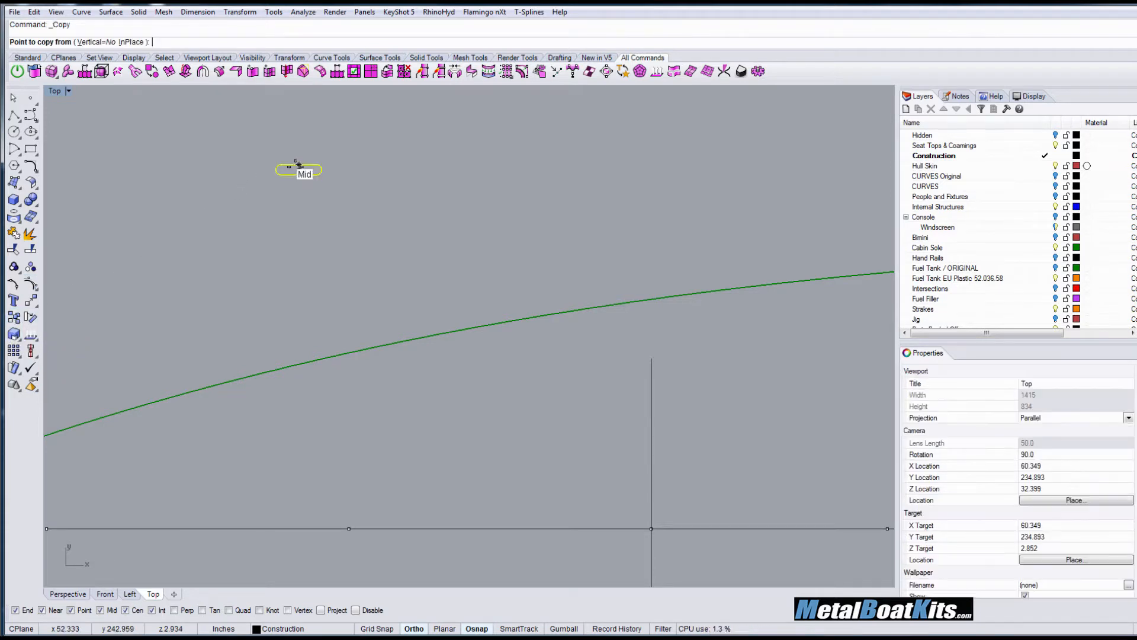
left_click(300, 169)
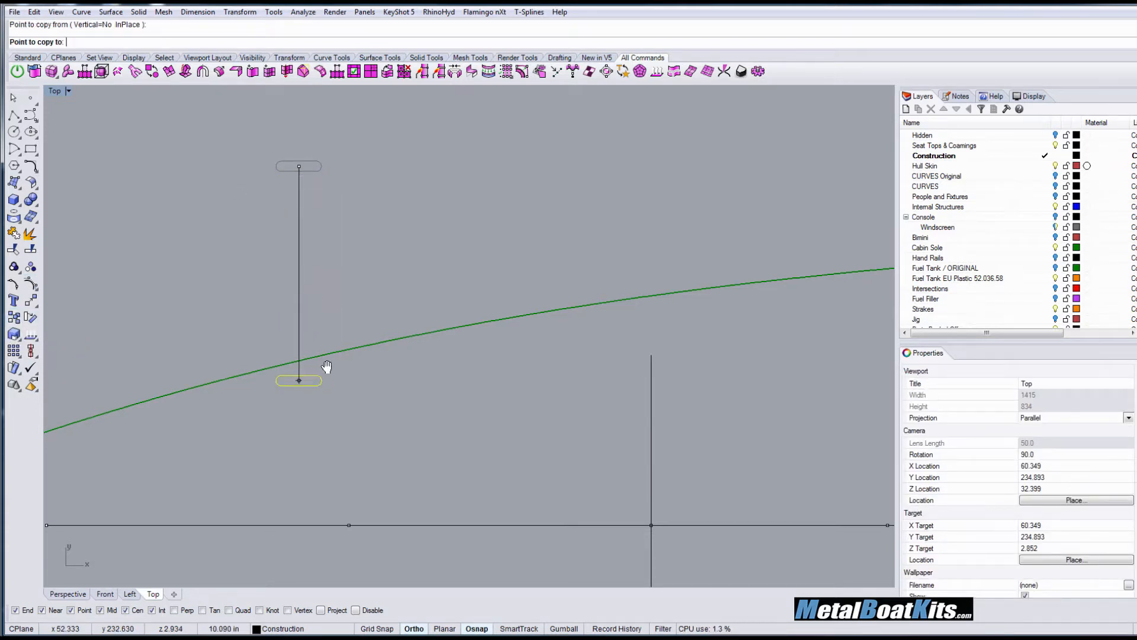
right_click_drag(325, 368, 359, 119)
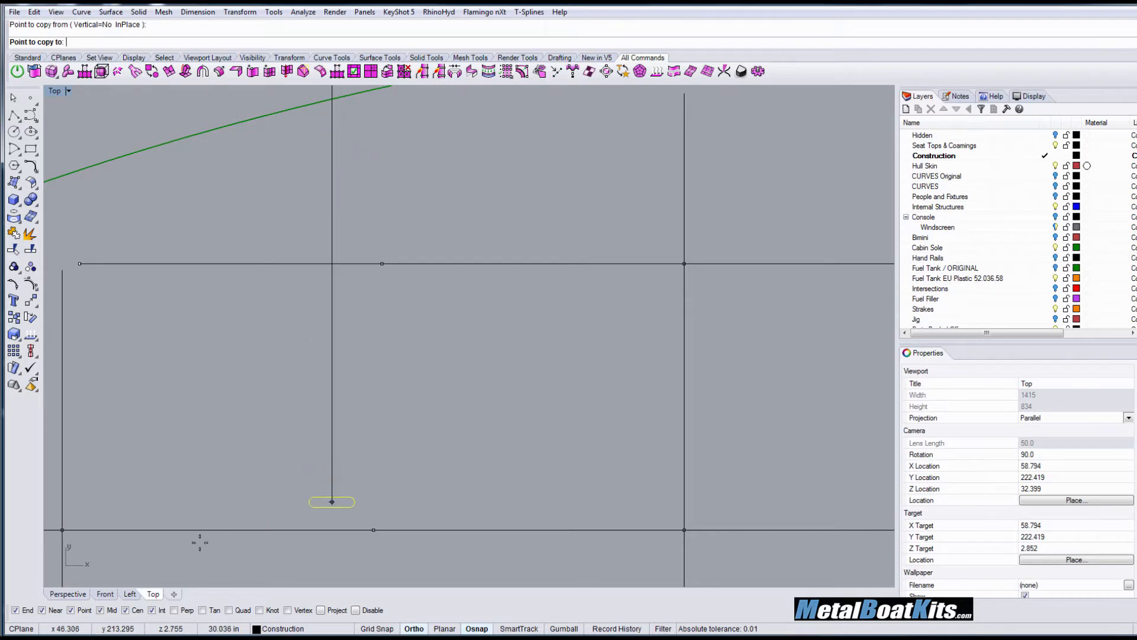
left_click(413, 629)
right_click_drag(271, 391, 294, 401)
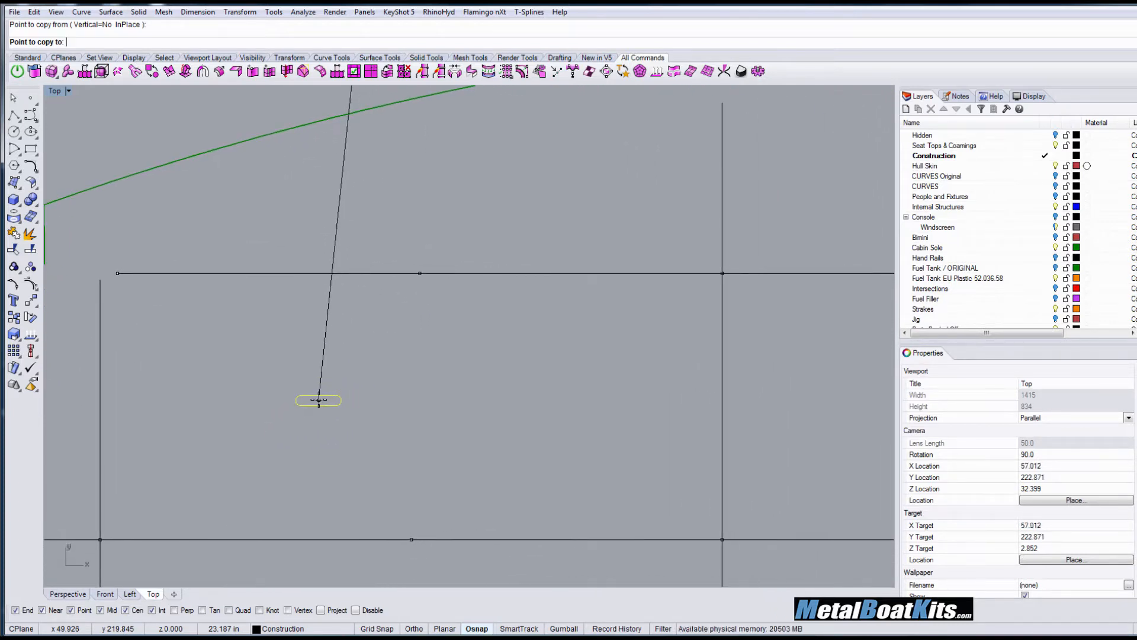
left_click(420, 272)
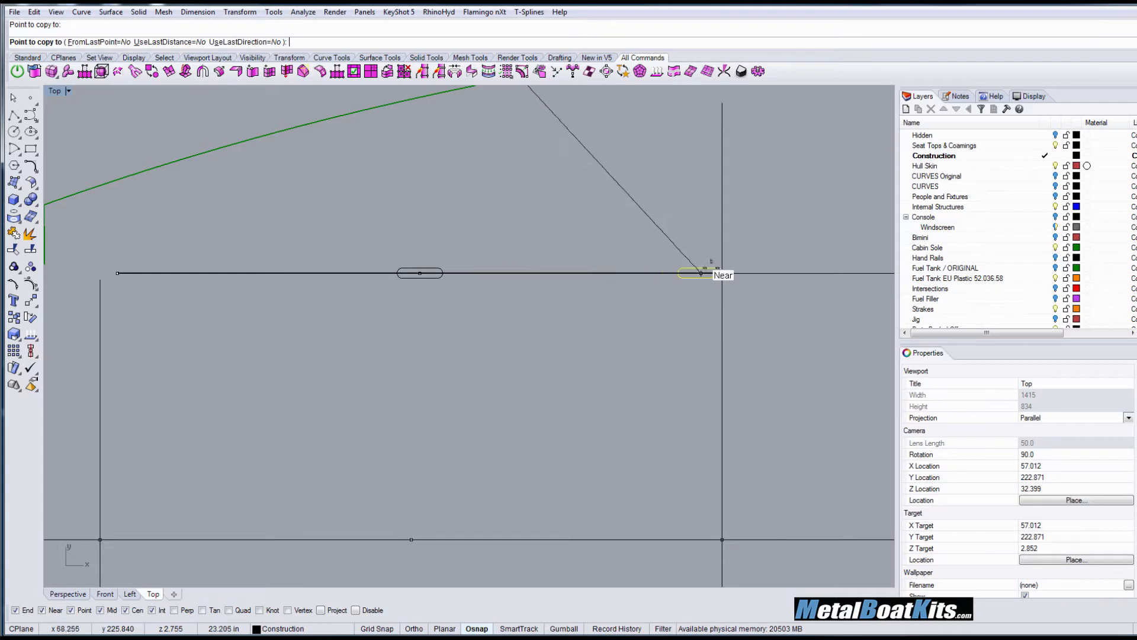
- Place slot copies where the upper outer stringer centreline crosses the five frame centrelines and the sole's aft edge, and finish copying
left_click(722, 274)
right_click_drag(622, 284, 693, 320)
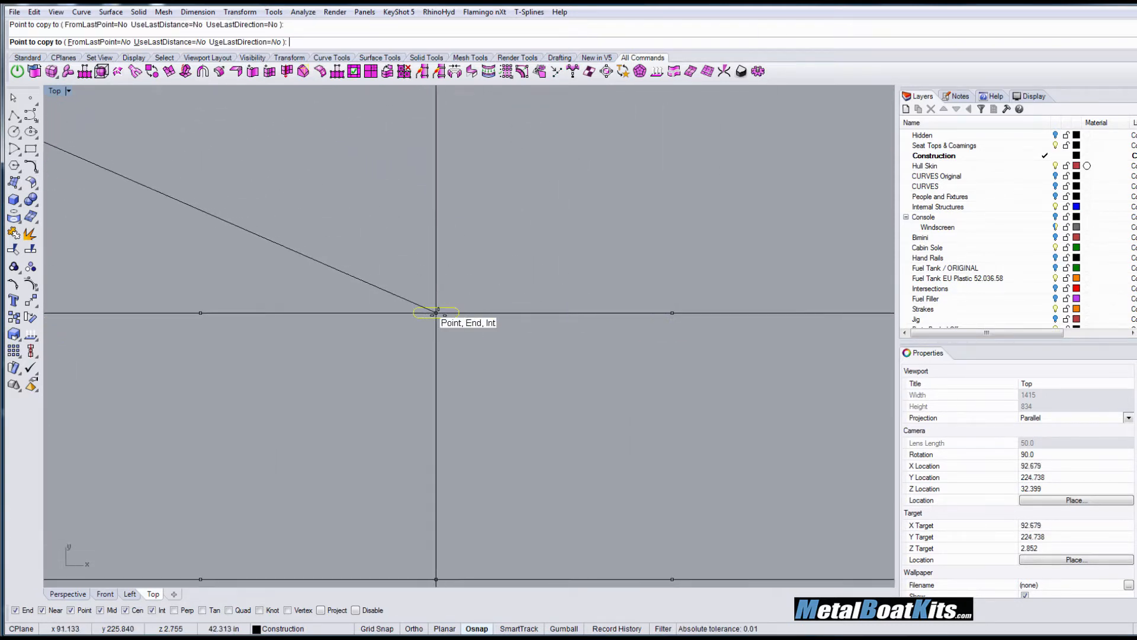
left_click(435, 312)
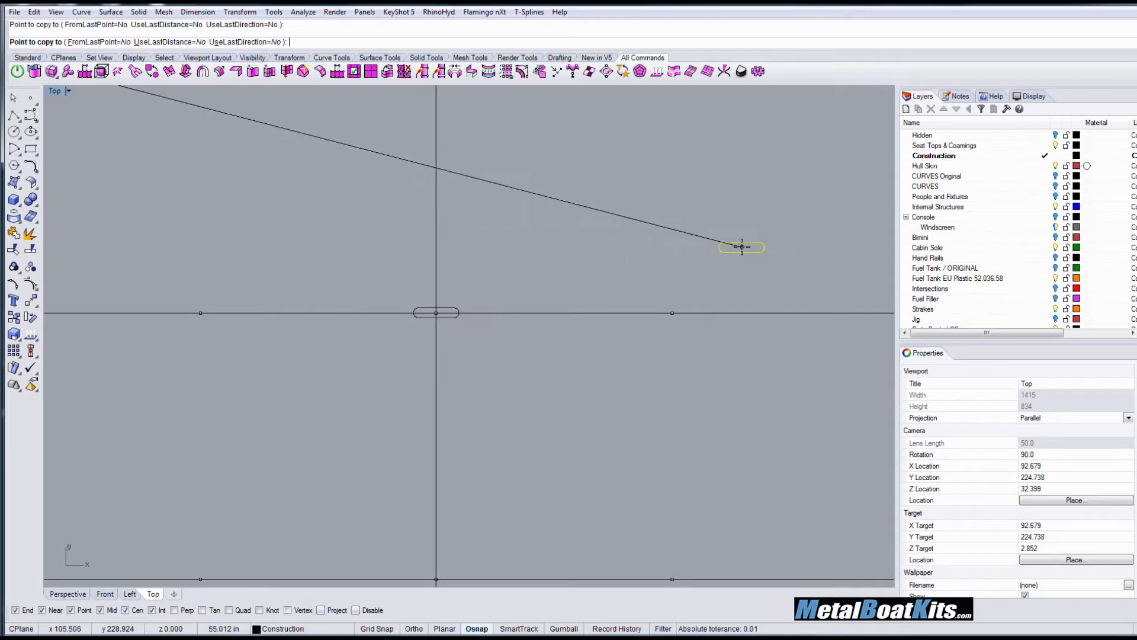
right_click_drag(807, 238, 273, 287)
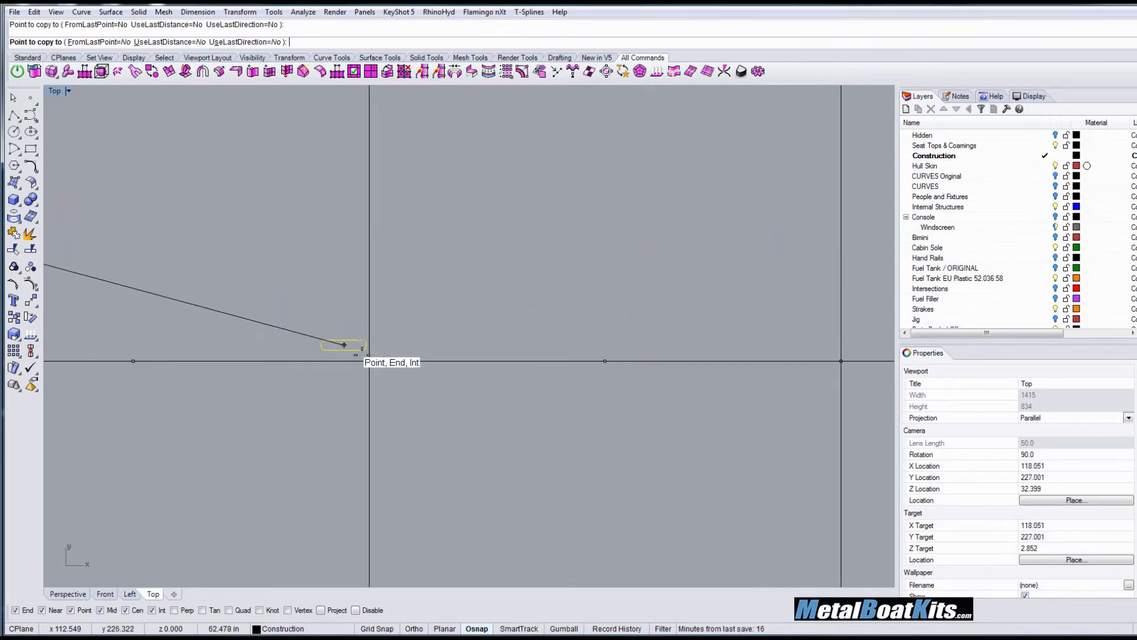
left_click(369, 361)
right_click_drag(841, 338, 428, 344)
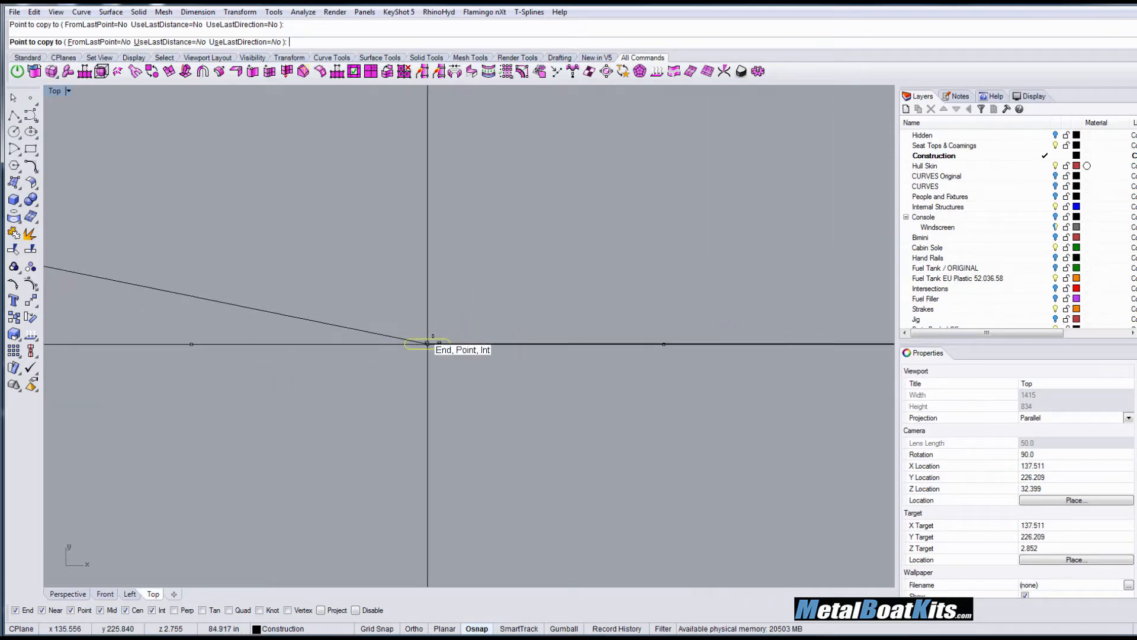
left_click(427, 343)
right_click_drag(808, 314, 180, 311)
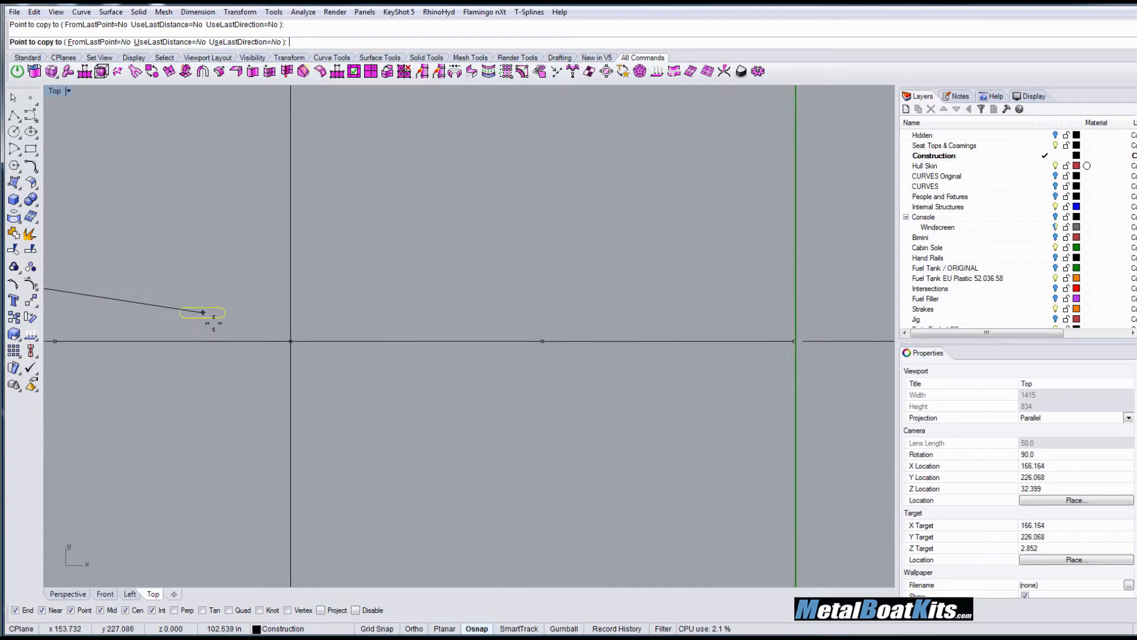
left_click(289, 341)
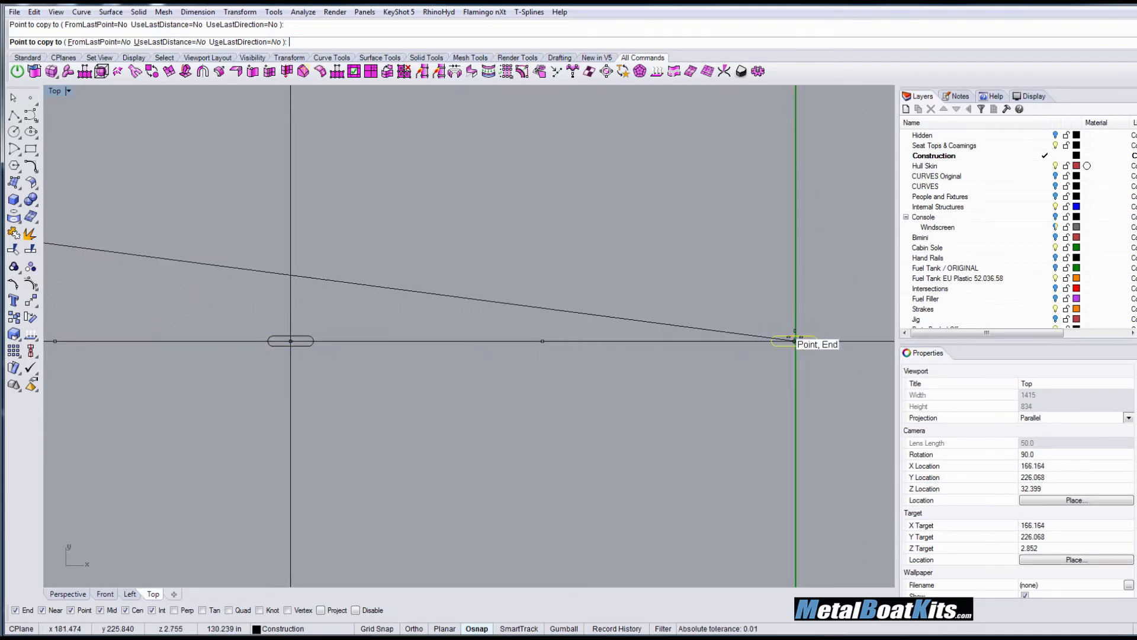
left_click(794, 340)
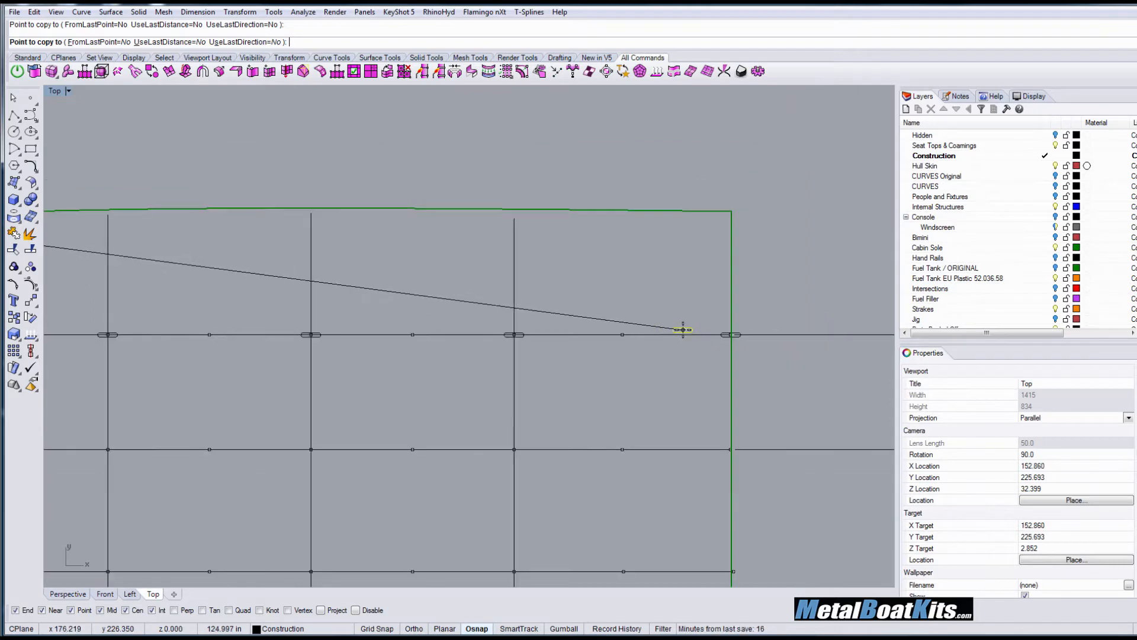
scroll(683, 330, "down", 3)
right_click_drag(656, 343, 735, 320)
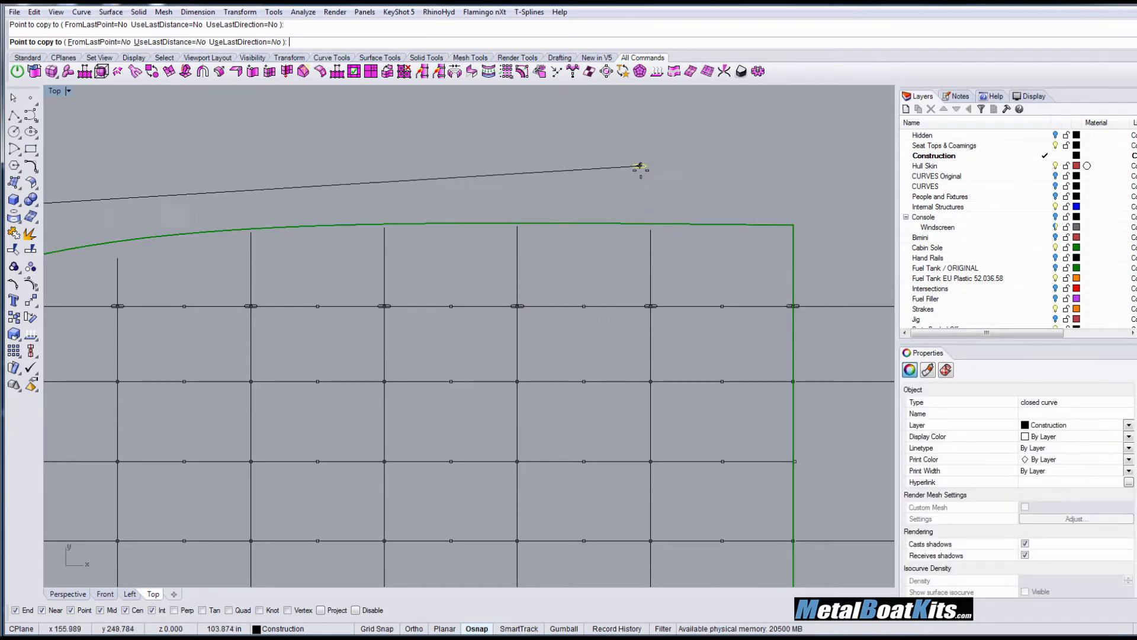
key("Escape")
- Delete the slot copy at the cabin sole's aft edge
scroll(788, 313, "up", 5)
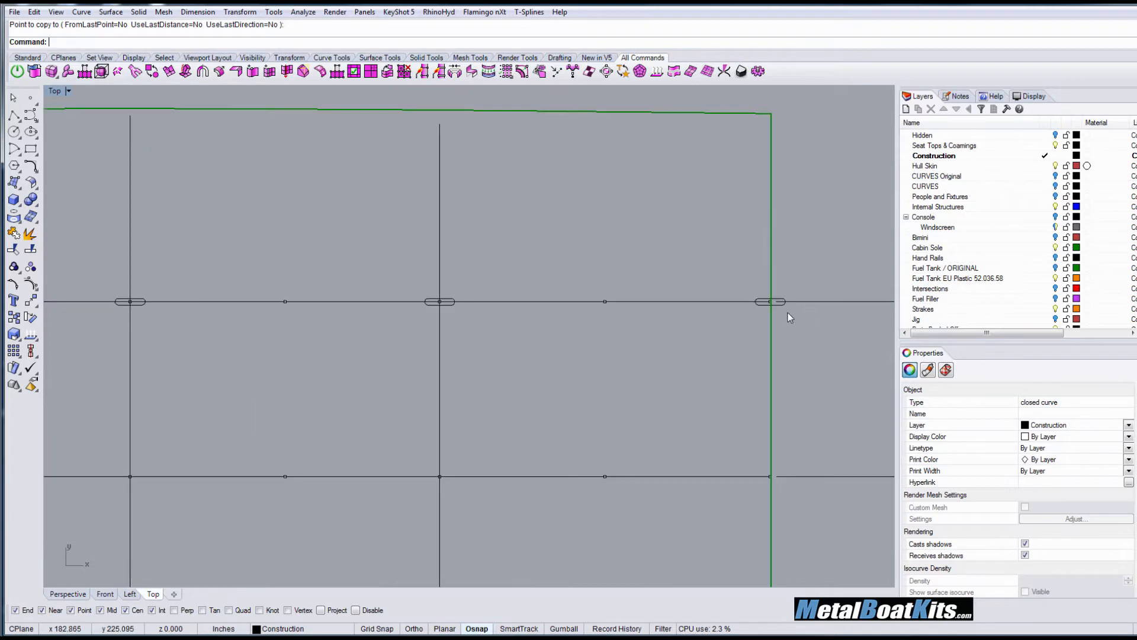
left_click(780, 303)
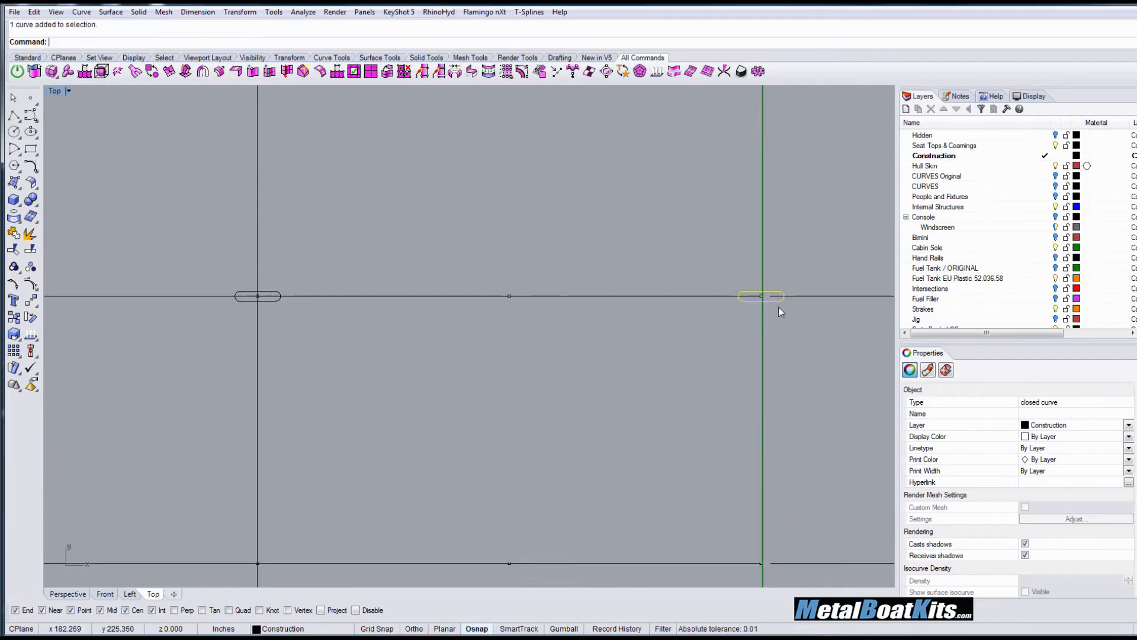
key("Delete")
scroll(681, 335, "down", 3)
right_click_drag(680, 336, 764, 332)
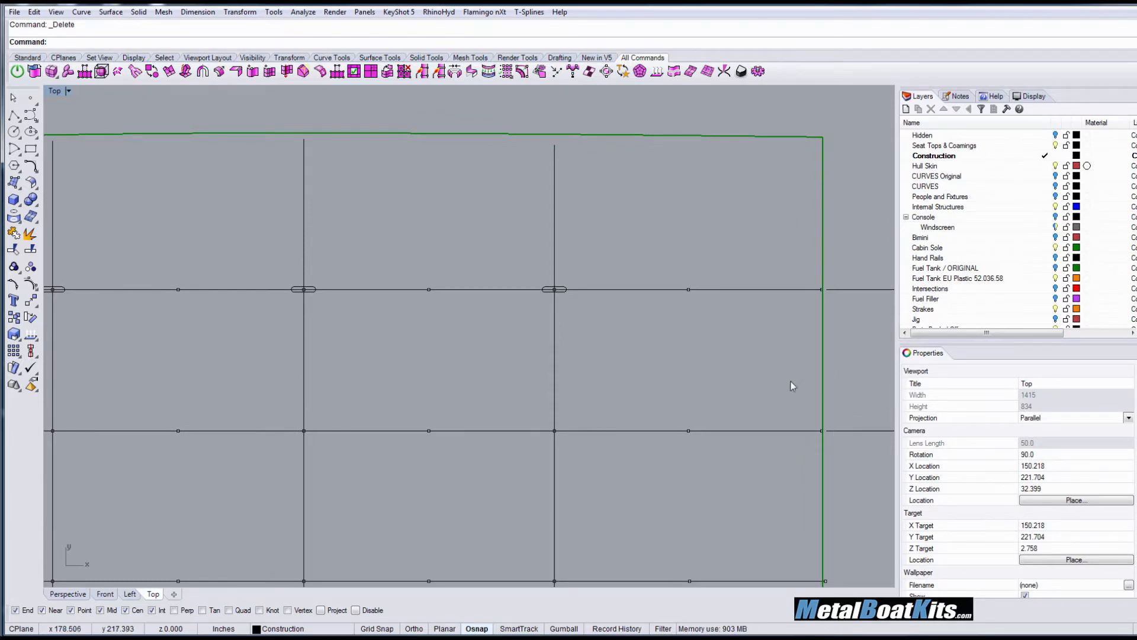
- Copy the original slot curve from its centre point to the remaining five midpoints along the upper outer stringer centreline
scroll(791, 384, "down", 4)
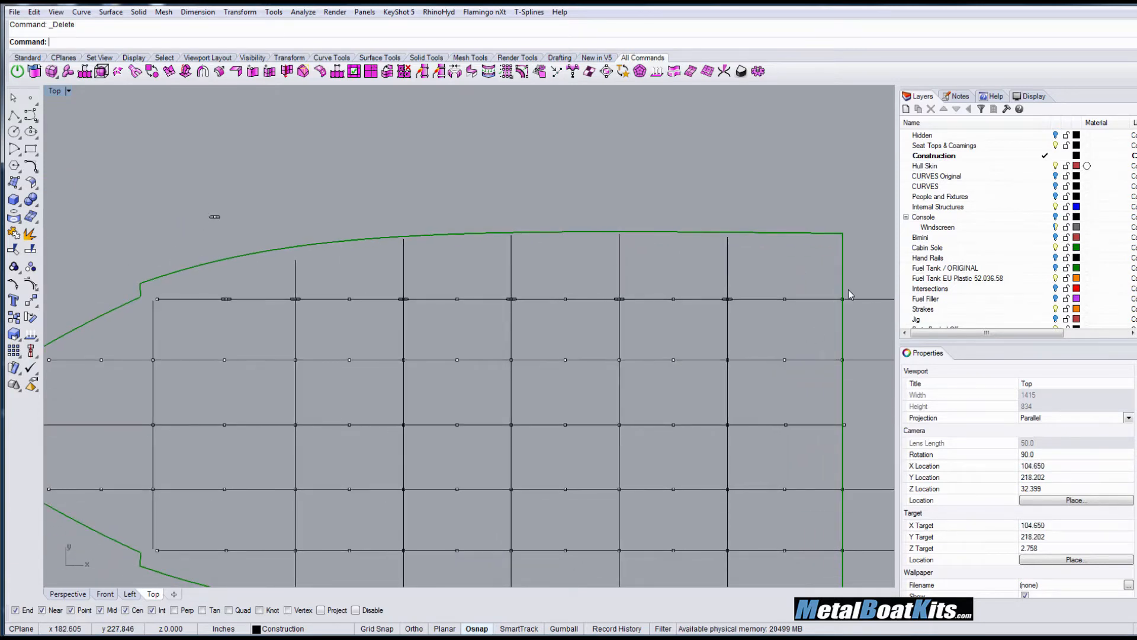
right_click_drag(778, 422, 818, 358)
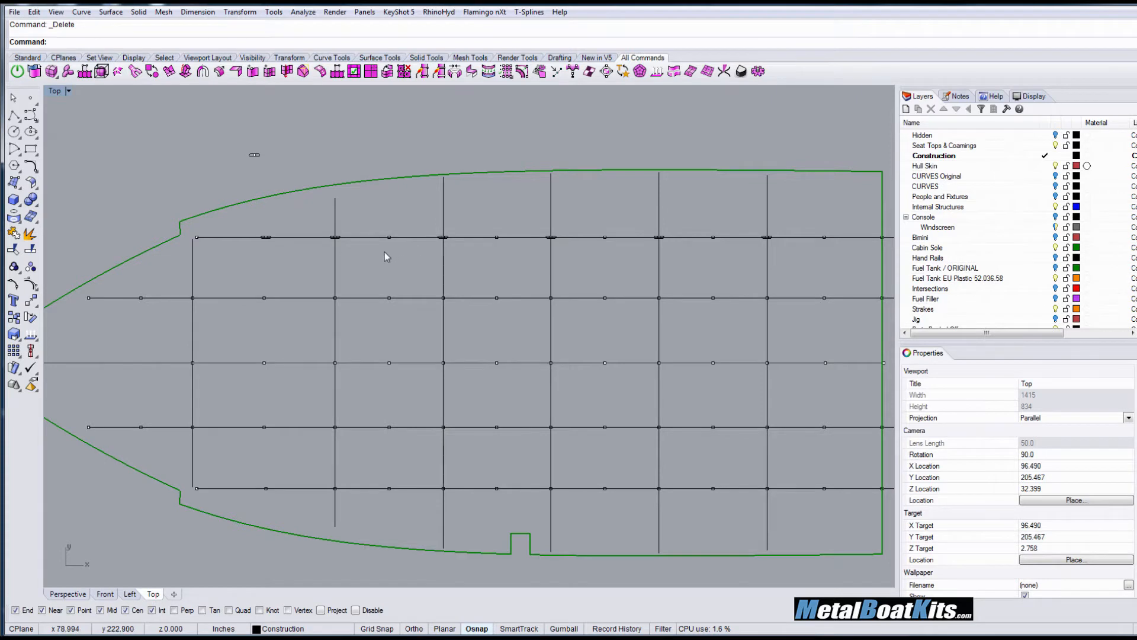
scroll(385, 251, "up", 2)
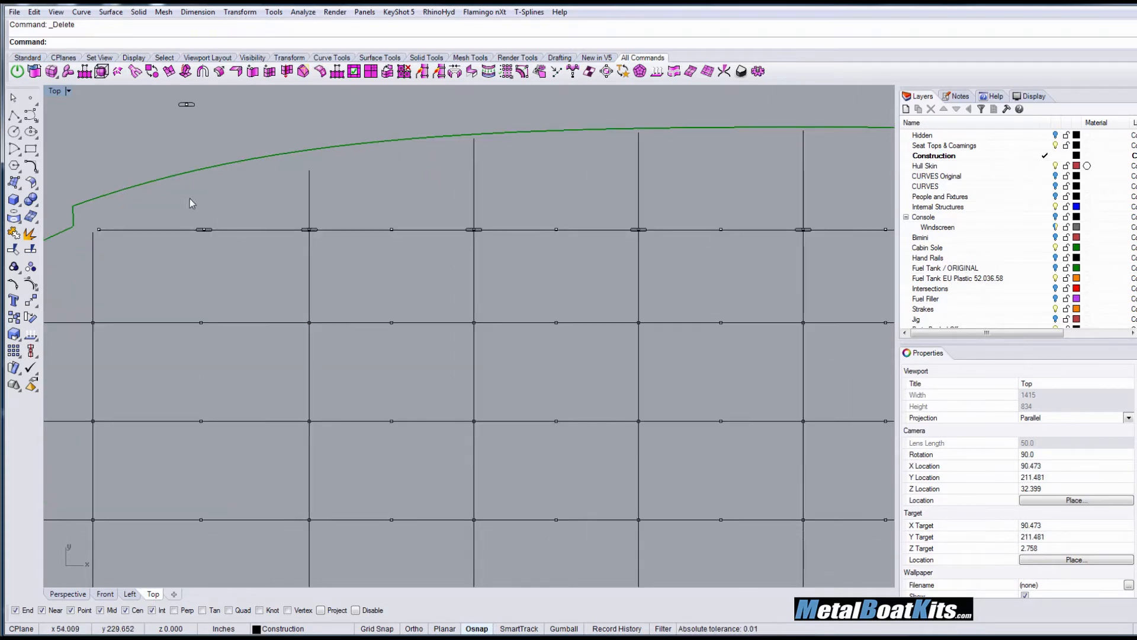
left_click(190, 107)
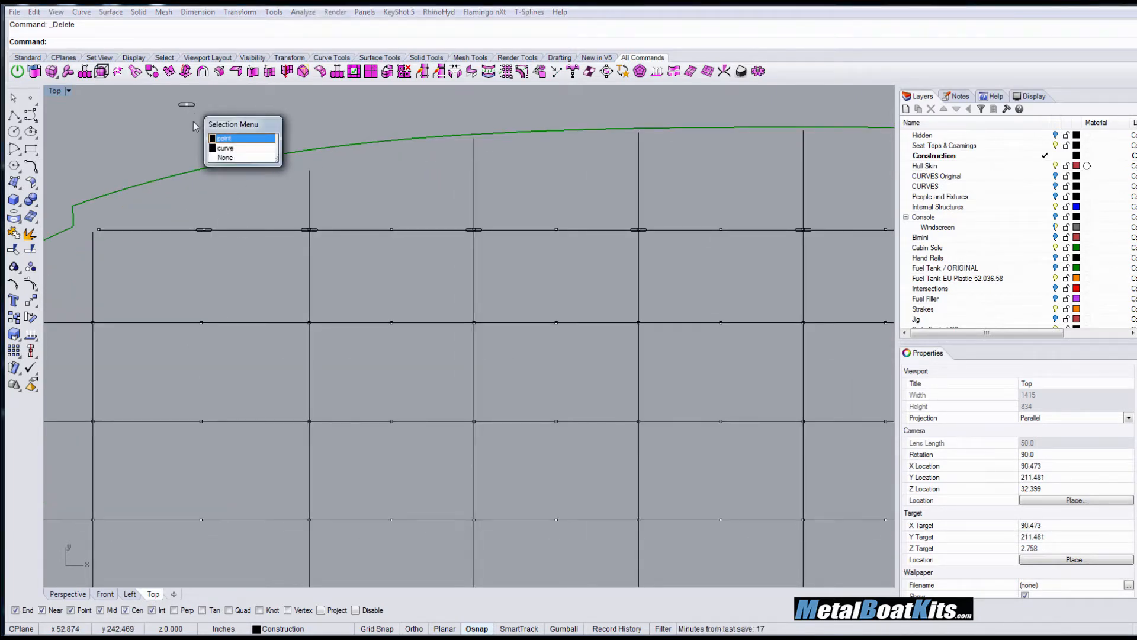
left_click(220, 148)
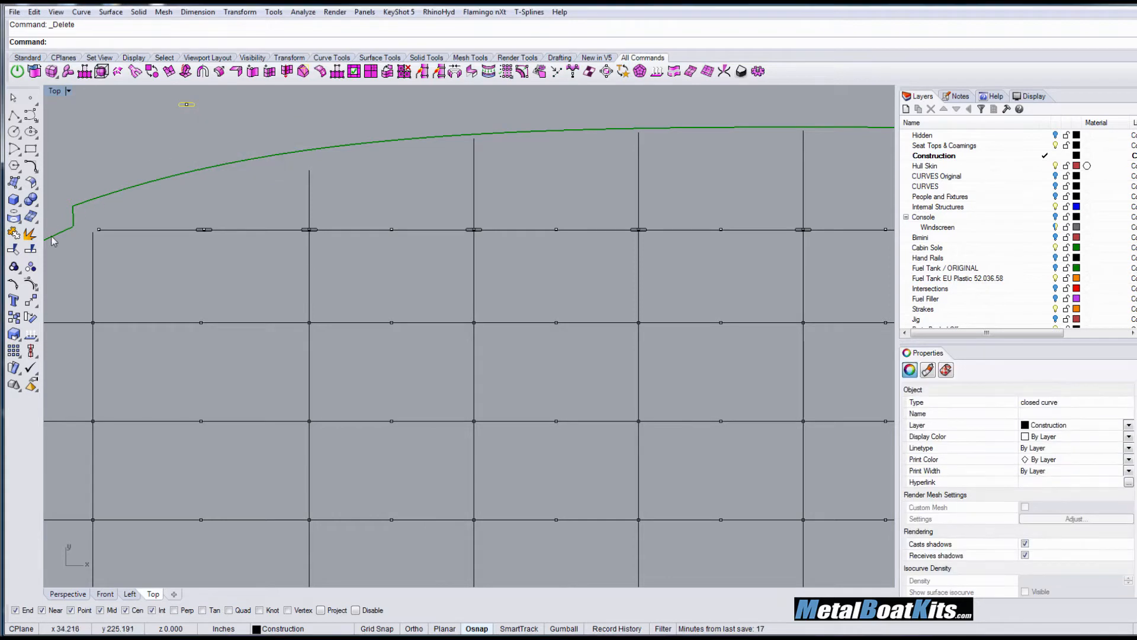
left_click(14, 319)
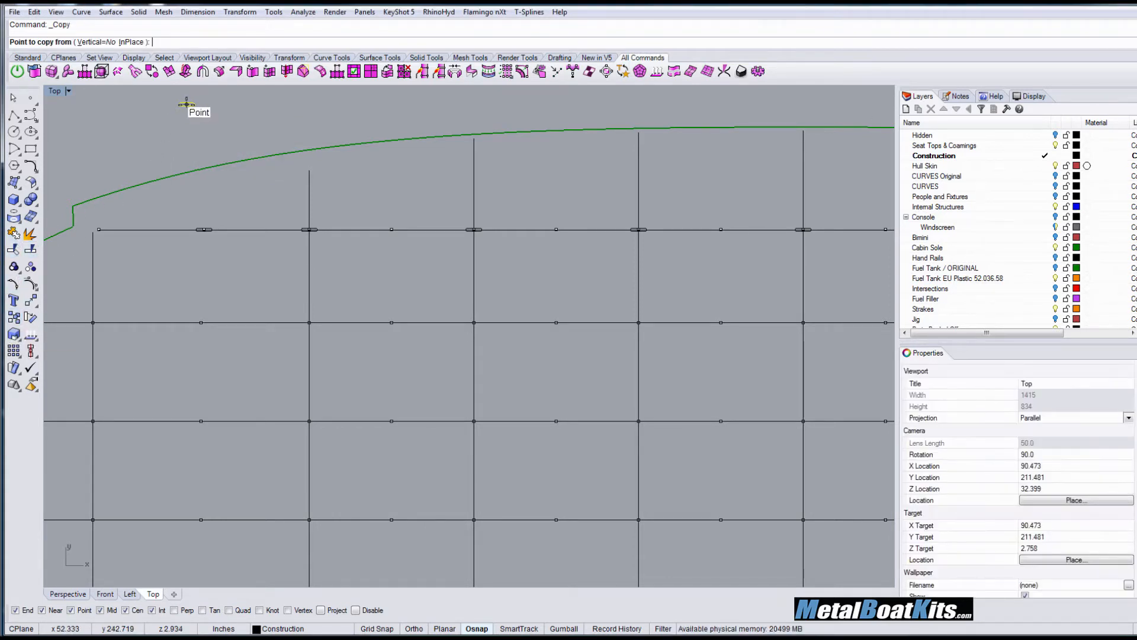
left_click(187, 104)
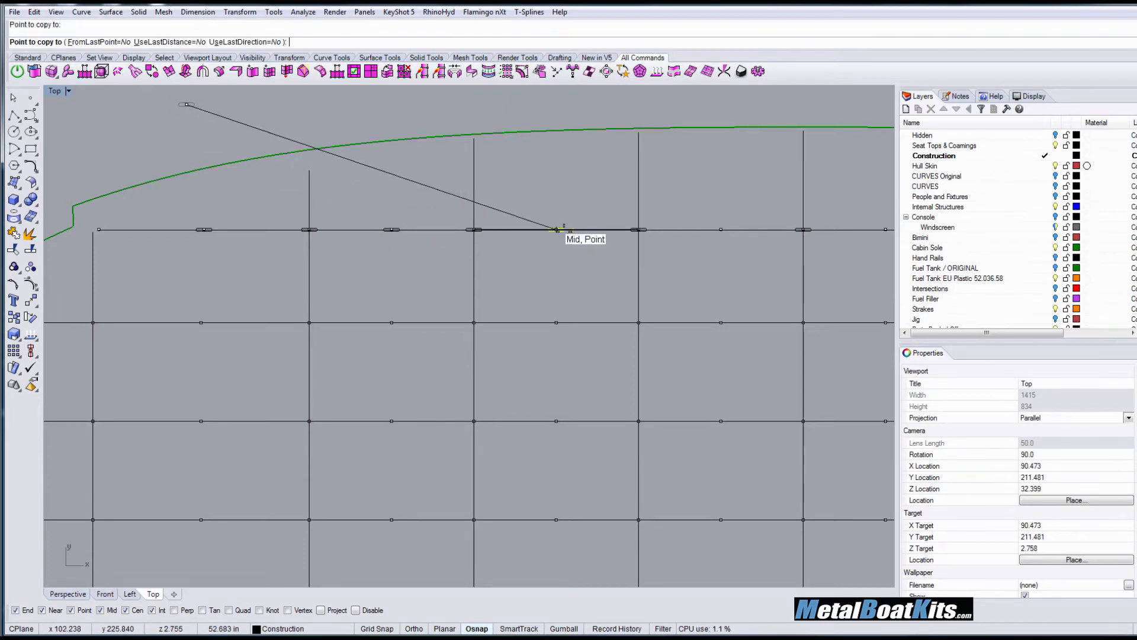
left_click(557, 230)
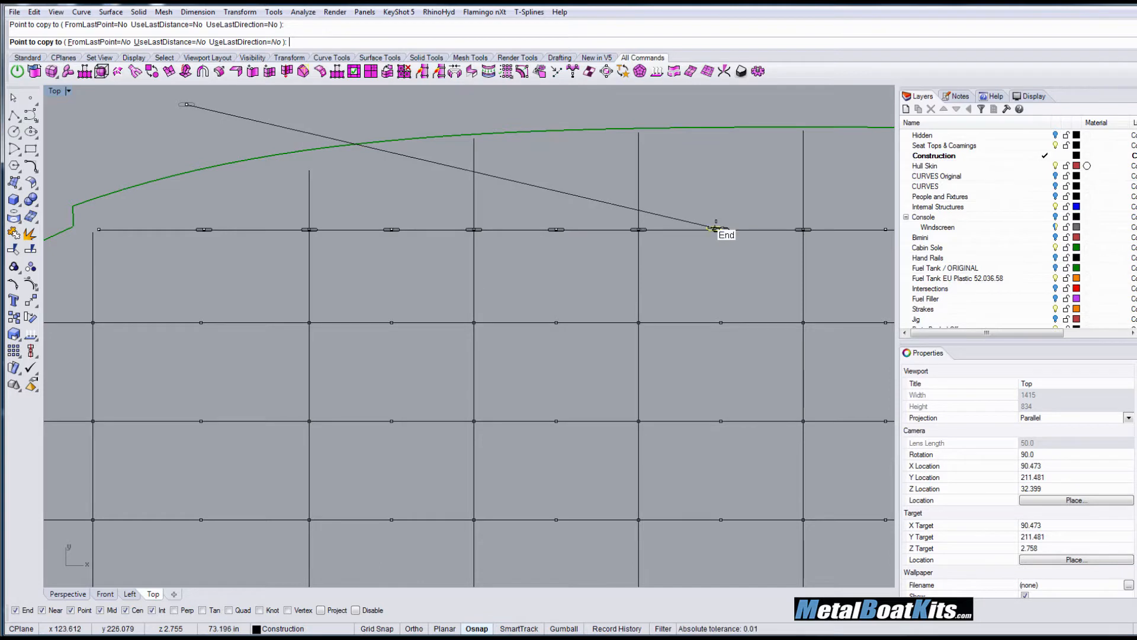
right_click_drag(553, 228, 324, 223)
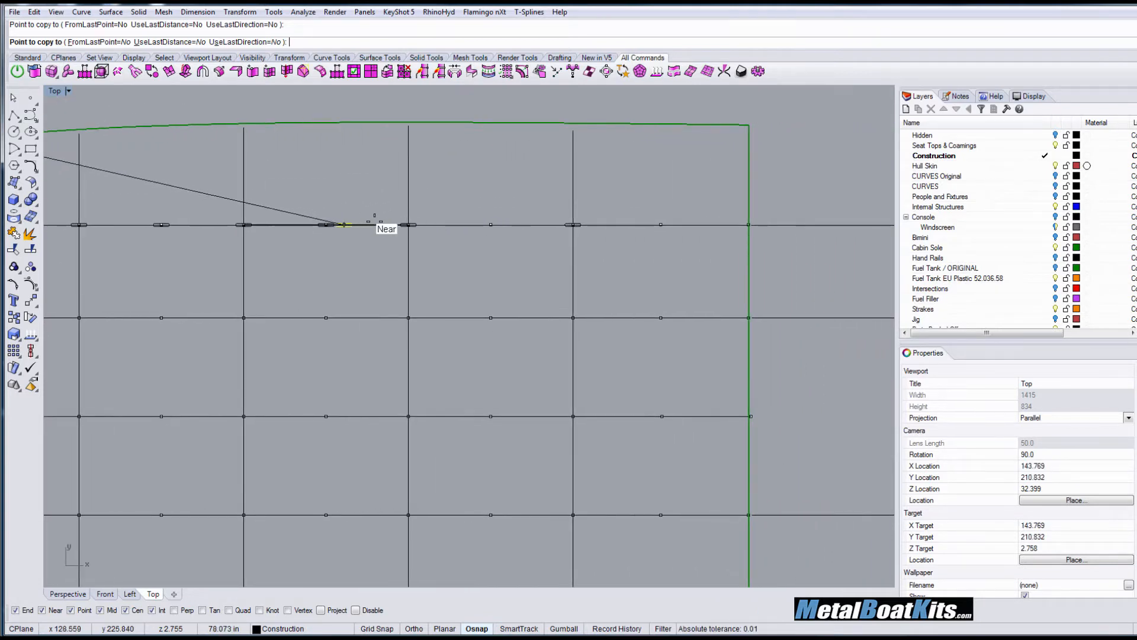
left_click(487, 224)
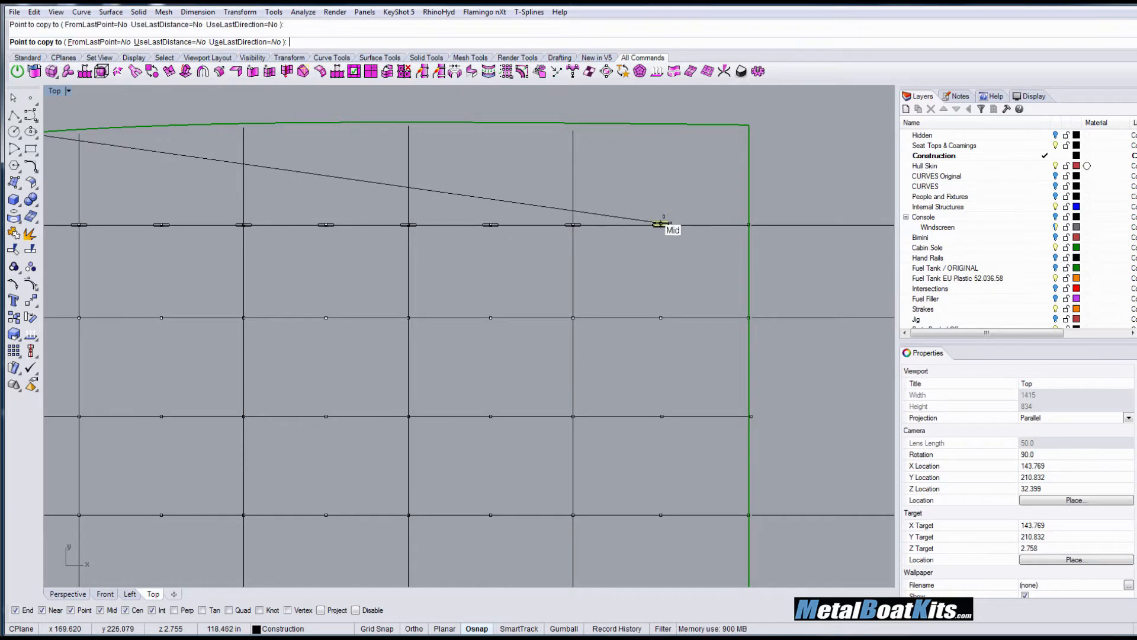
left_click(660, 224)
right_click(681, 285)
- Copy the row of slots, excluding centreline segments, from the upper outer stringer's aft-edge point to the matching points on the other four stringer centrelines
scroll(680, 287, "down", 6)
right_click_drag(649, 347, 680, 311)
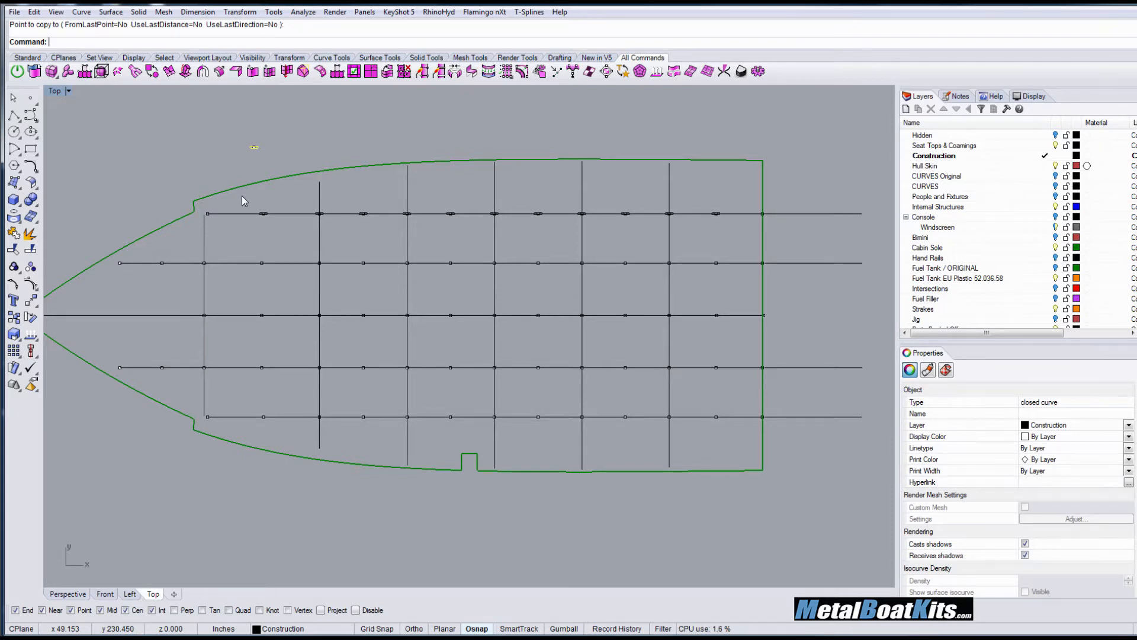
scroll(242, 196, "up", 5)
right_click_drag(307, 229, 163, 178)
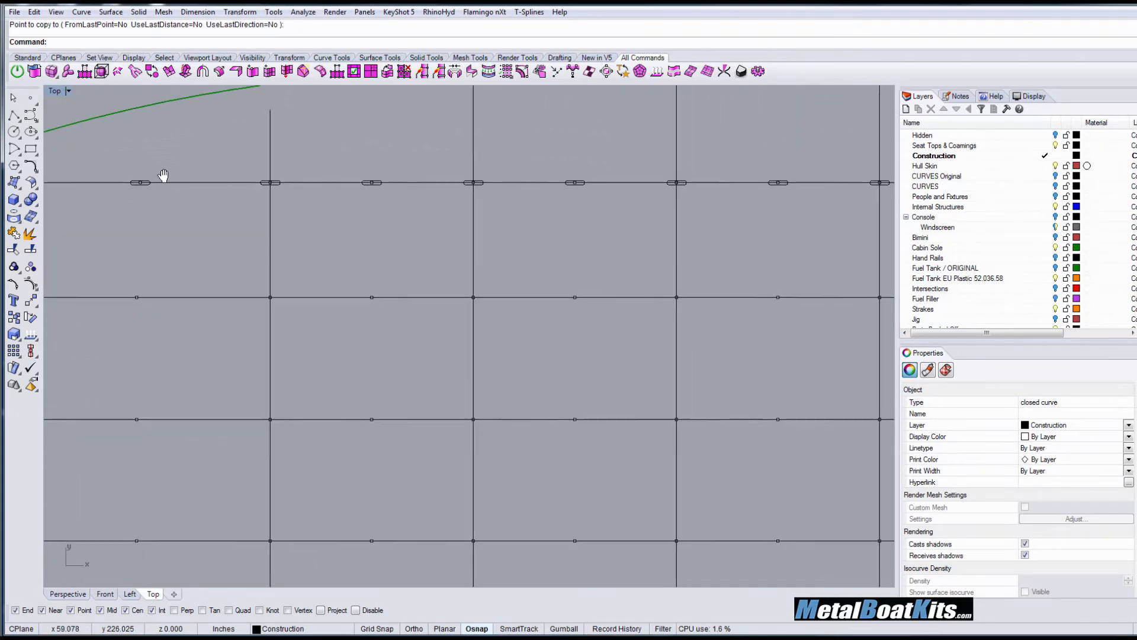
scroll(158, 177, "down", 4)
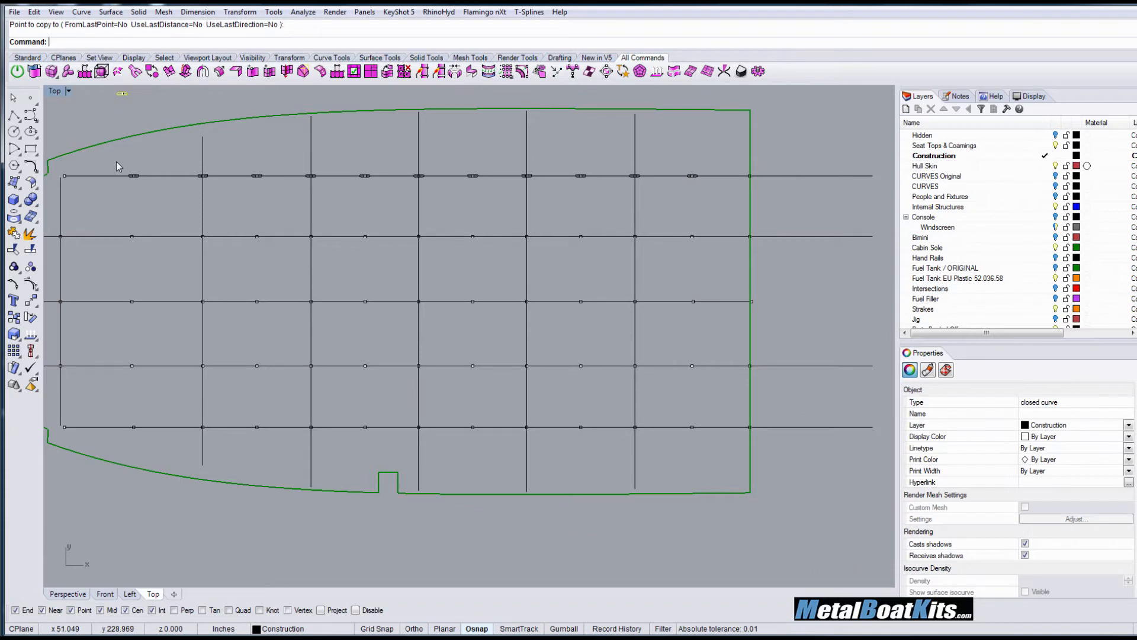
left_click_drag(116, 161, 734, 190)
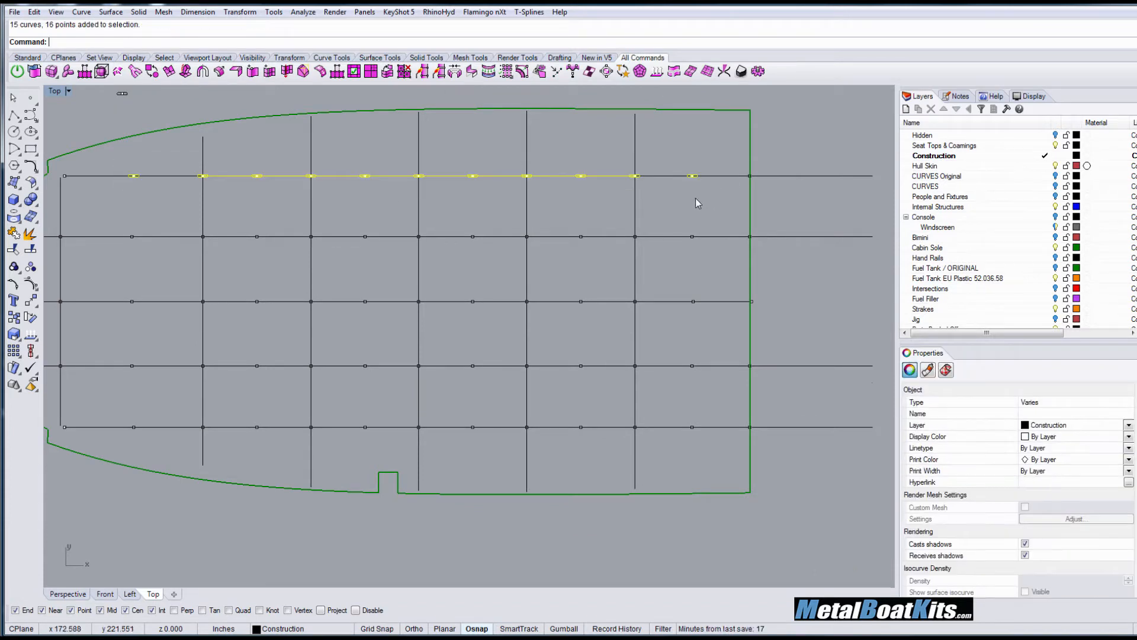
left_click(602, 177, "ctrl")
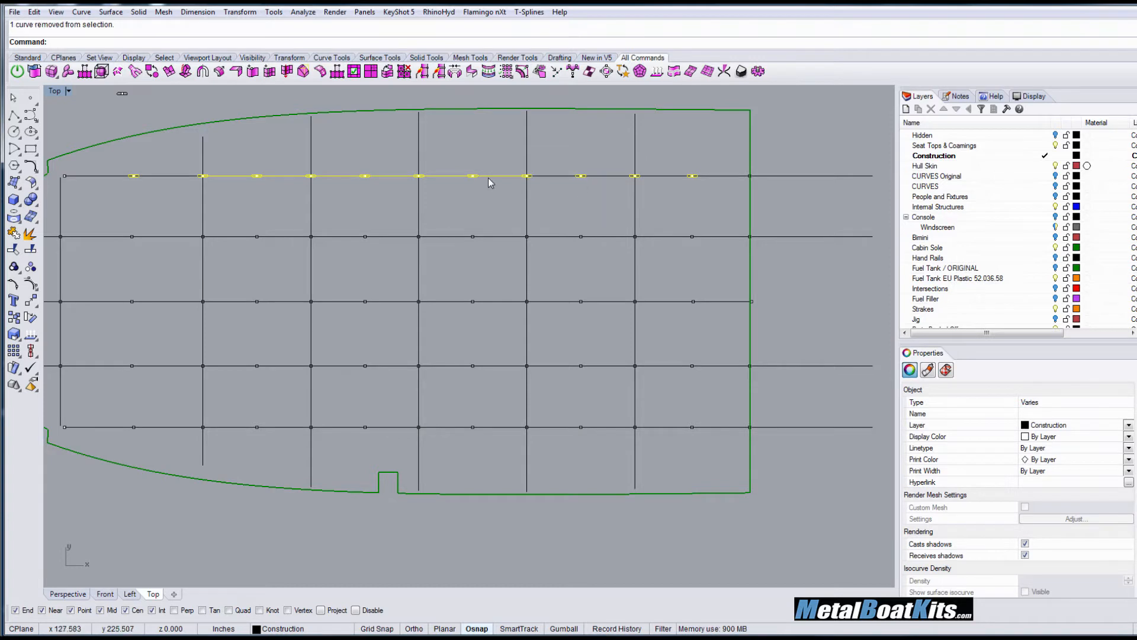
left_click(488, 177, "ctrl")
left_click(388, 177, "ctrl")
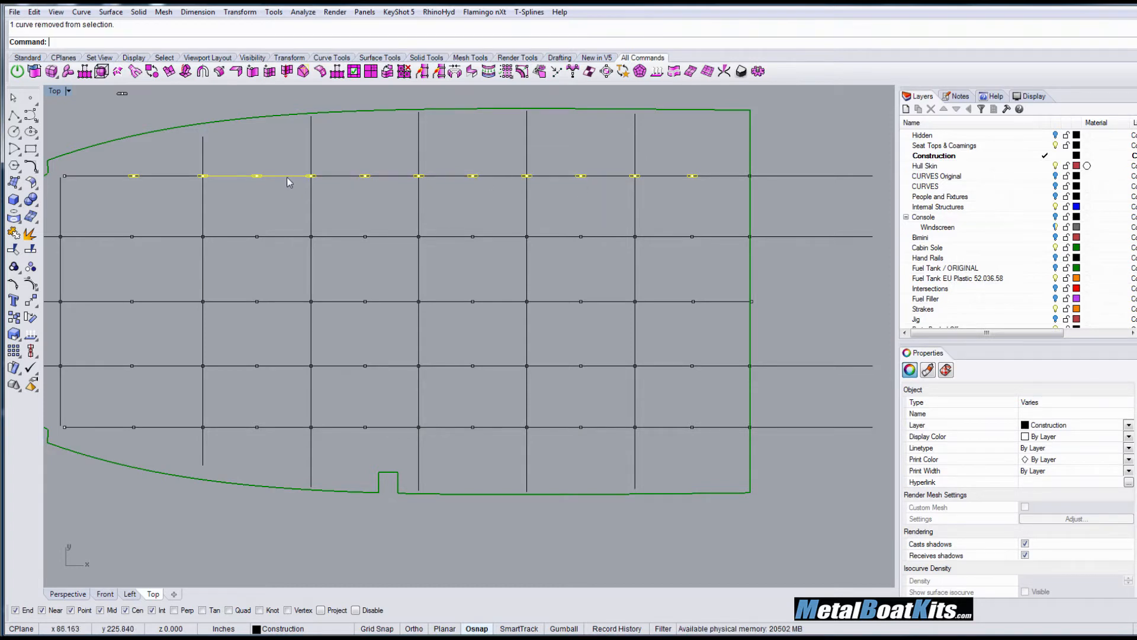
right_click_drag(247, 202, 338, 234)
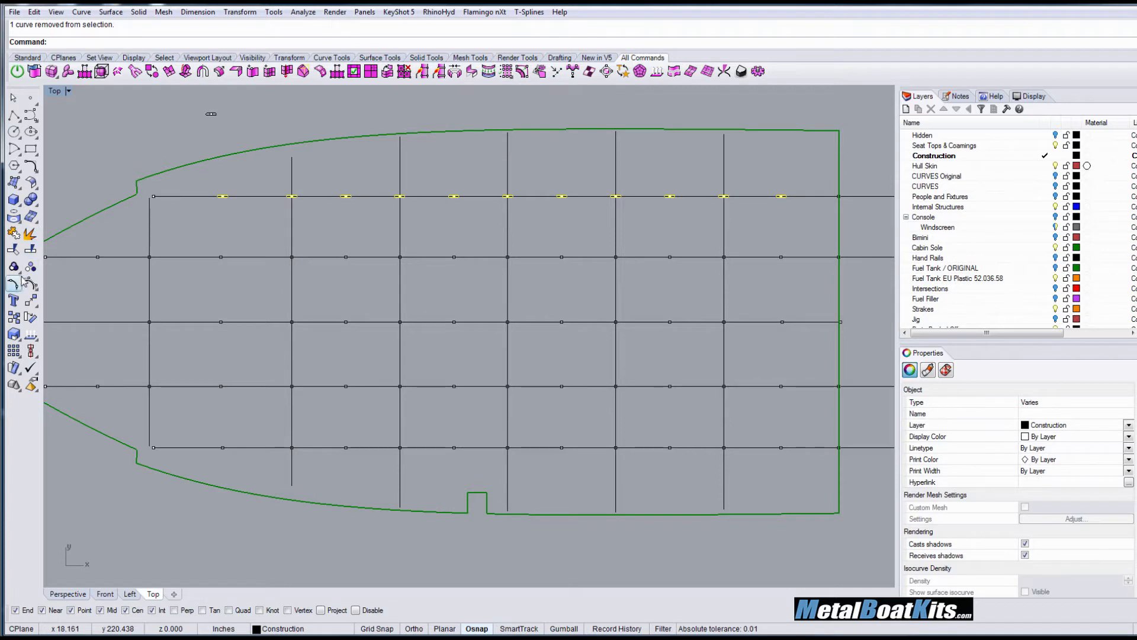
left_click(13, 317)
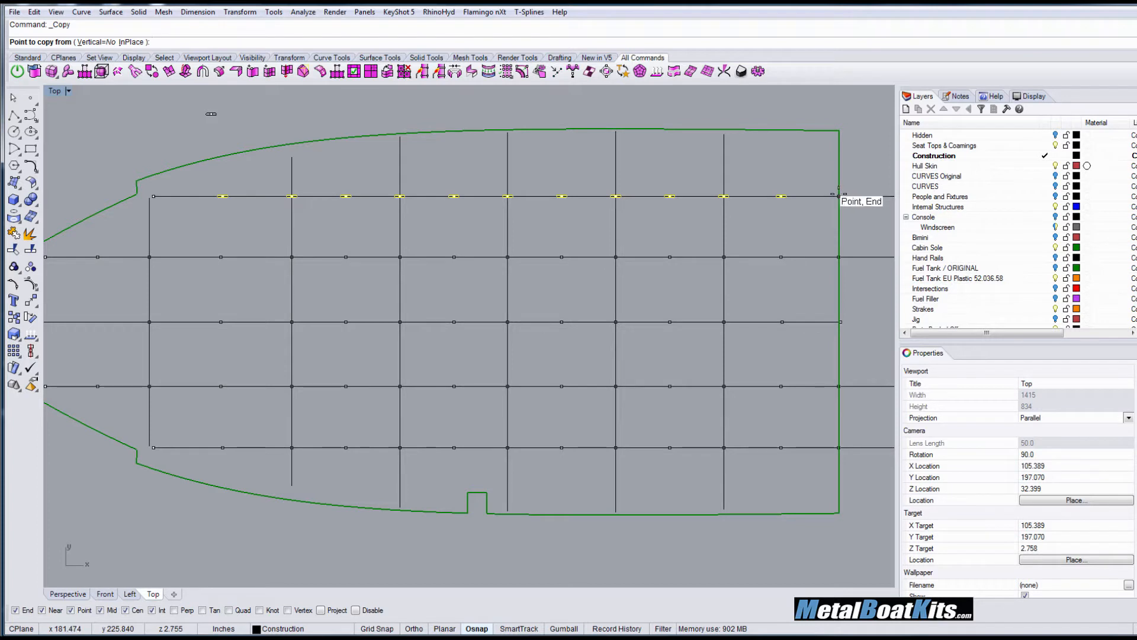
left_click(838, 196)
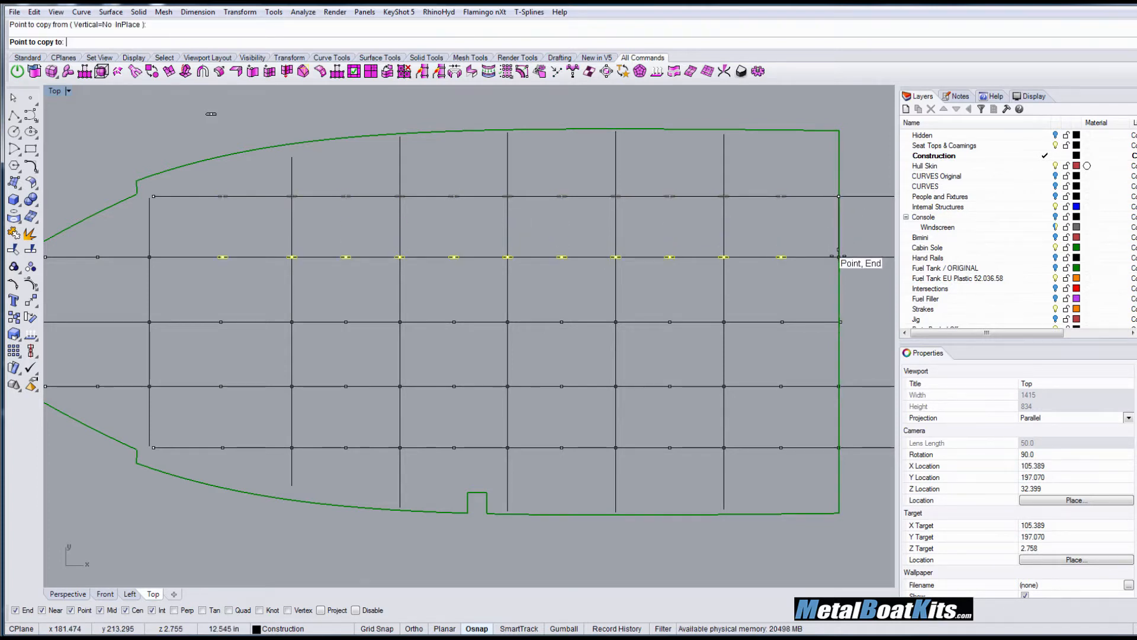
left_click(839, 256)
left_click(839, 321)
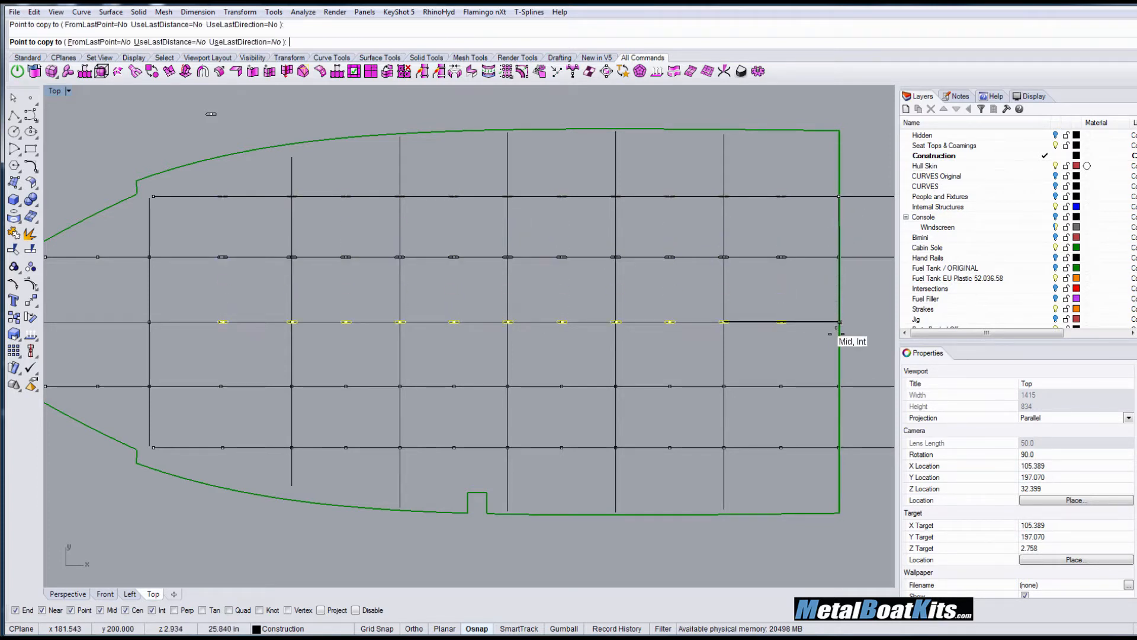
left_click(838, 387)
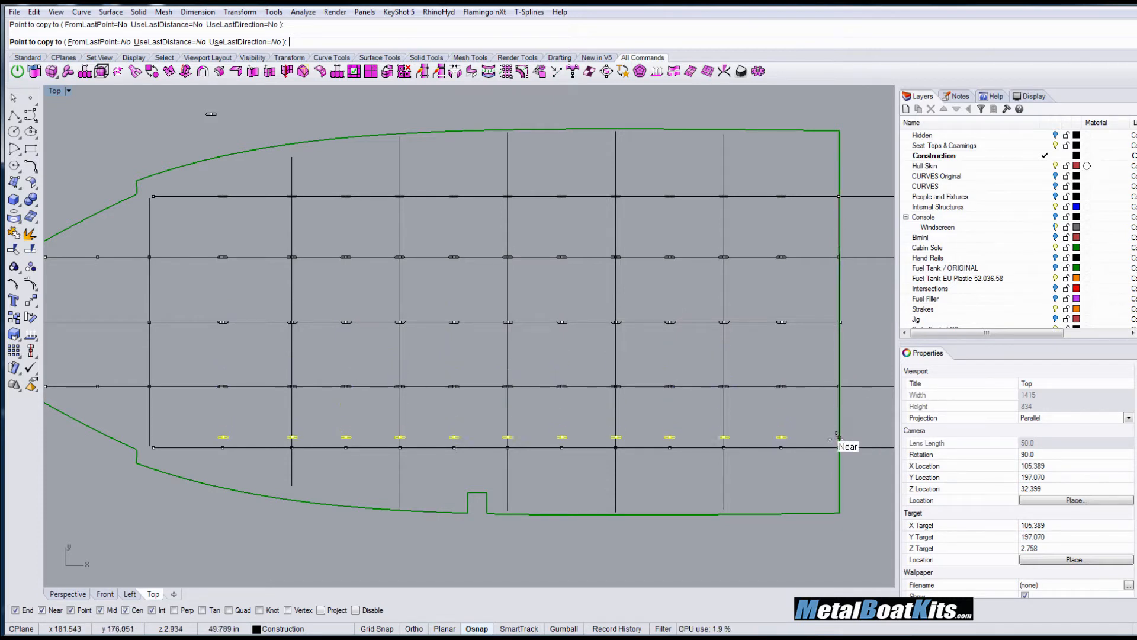
left_click(839, 447)
key("Return")
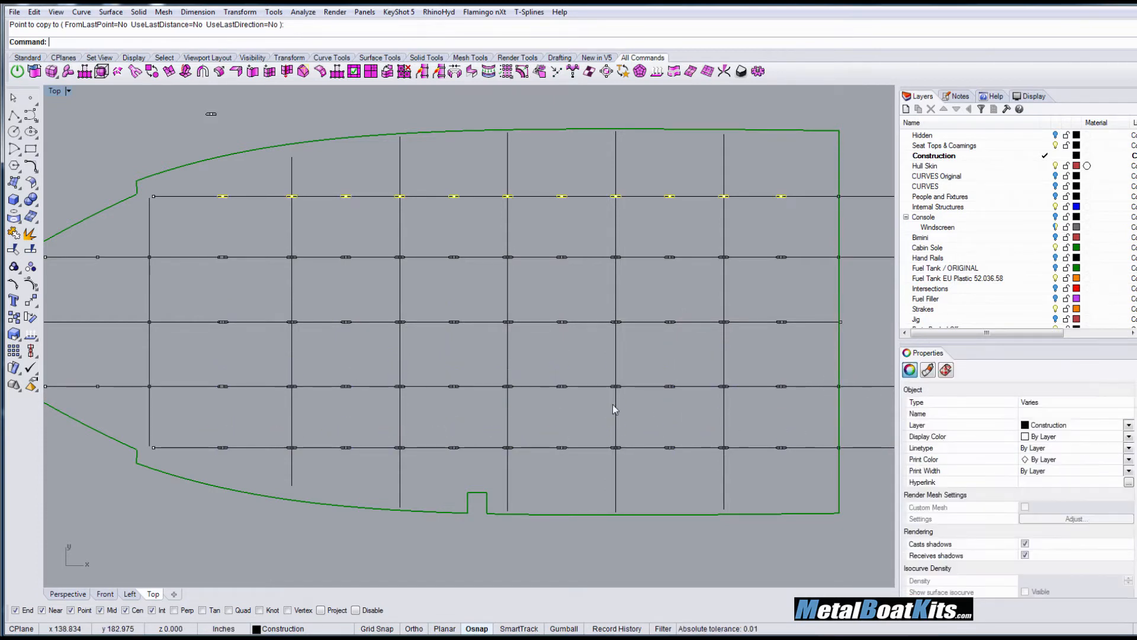
- Copy the original slot from its centre point onto the upper inner stringer centreline at the forwardmost frame crossing and the midpoint ahead of it
right_click_drag(612, 404, 746, 389)
right_click_drag(506, 263, 447, 310)
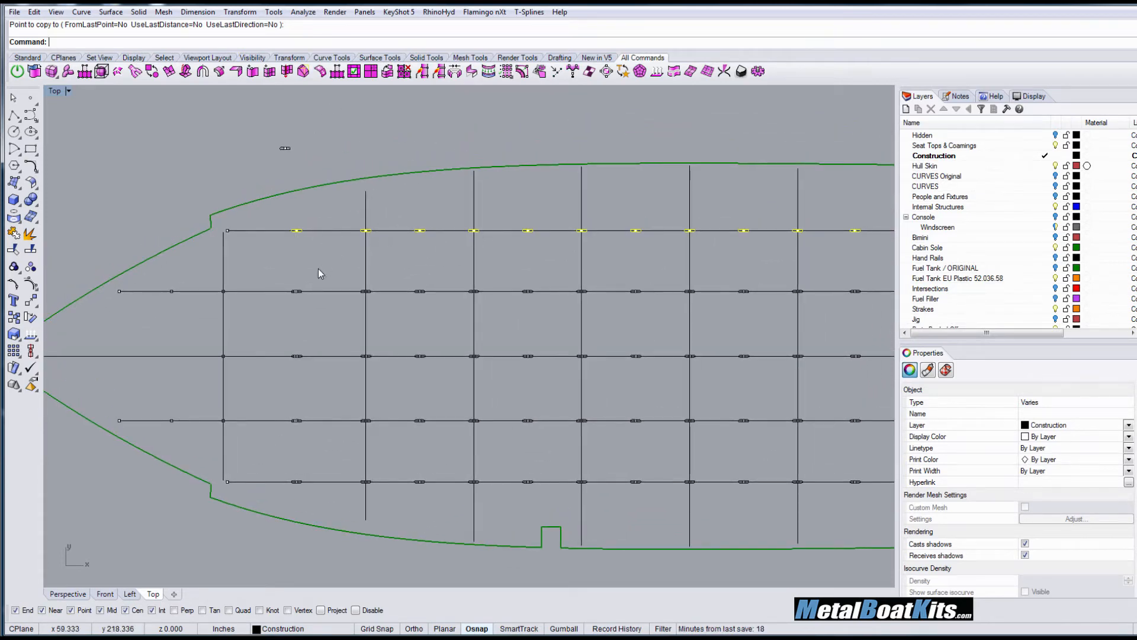
right_click_drag(318, 268, 523, 297)
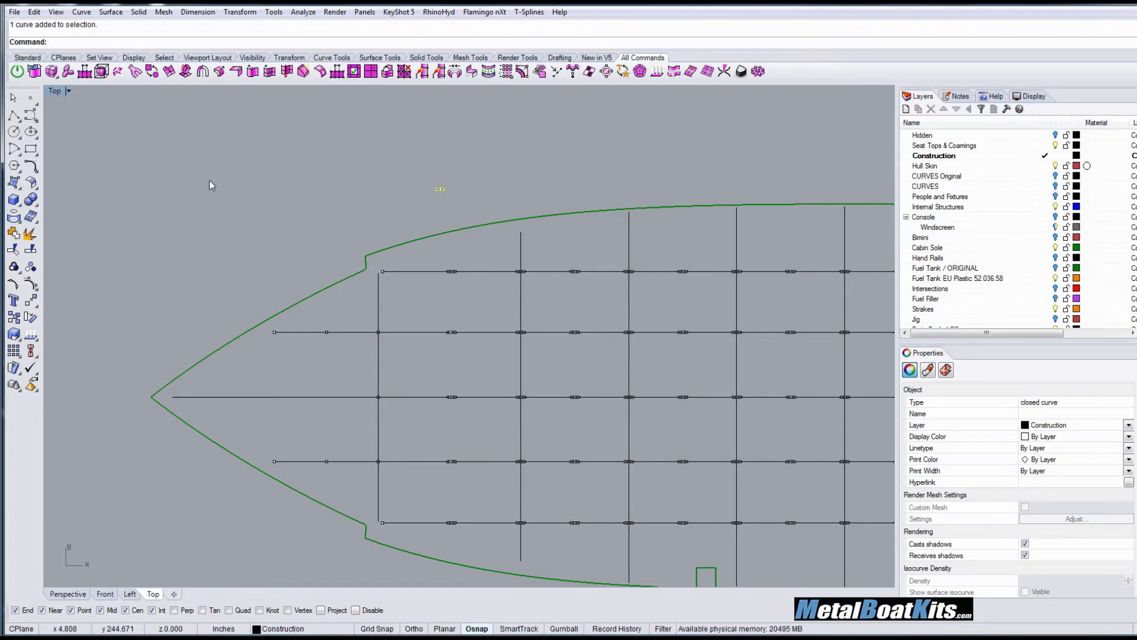
right_click(426, 214)
scroll(446, 205, "up", 8)
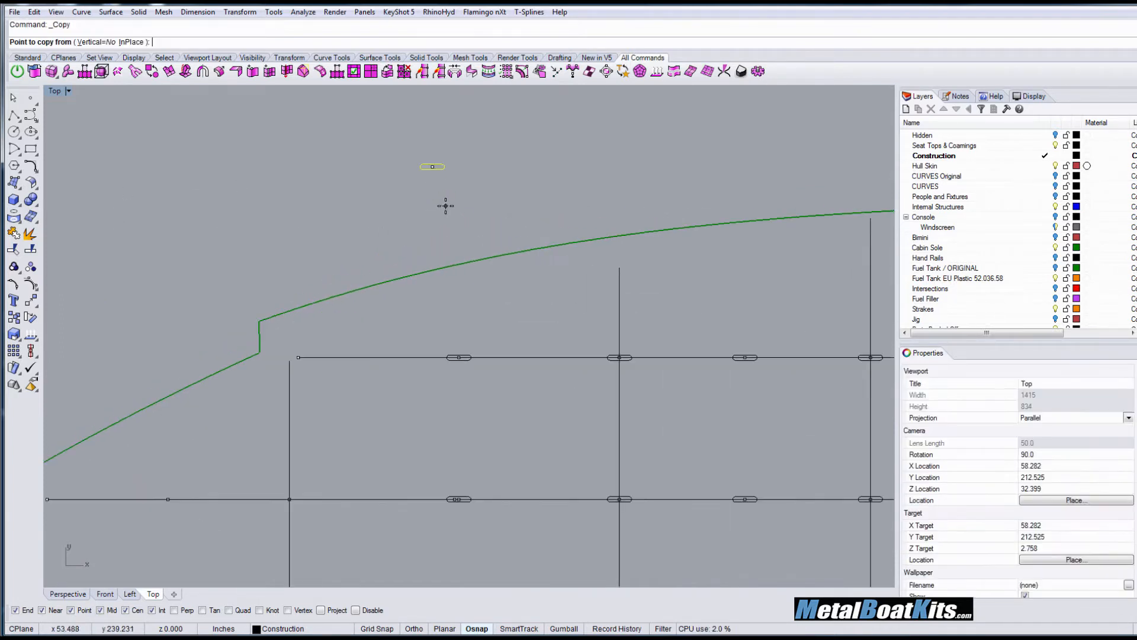
scroll(445, 205, "up", 3)
left_click(424, 134)
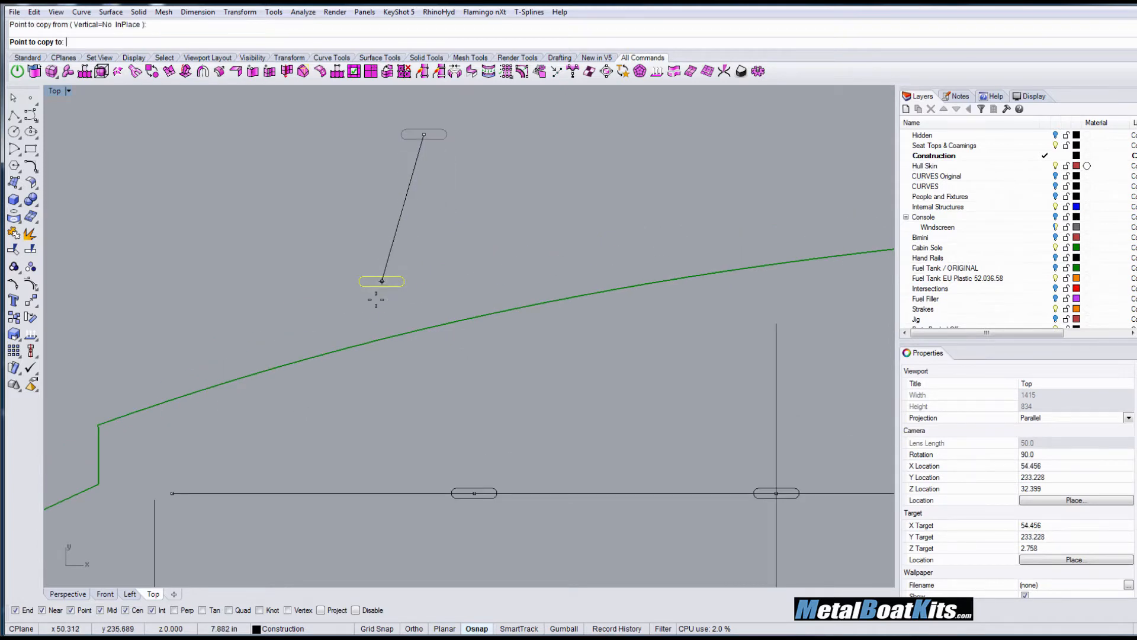
right_click_drag(348, 394, 535, 227)
scroll(503, 305, "down", 10)
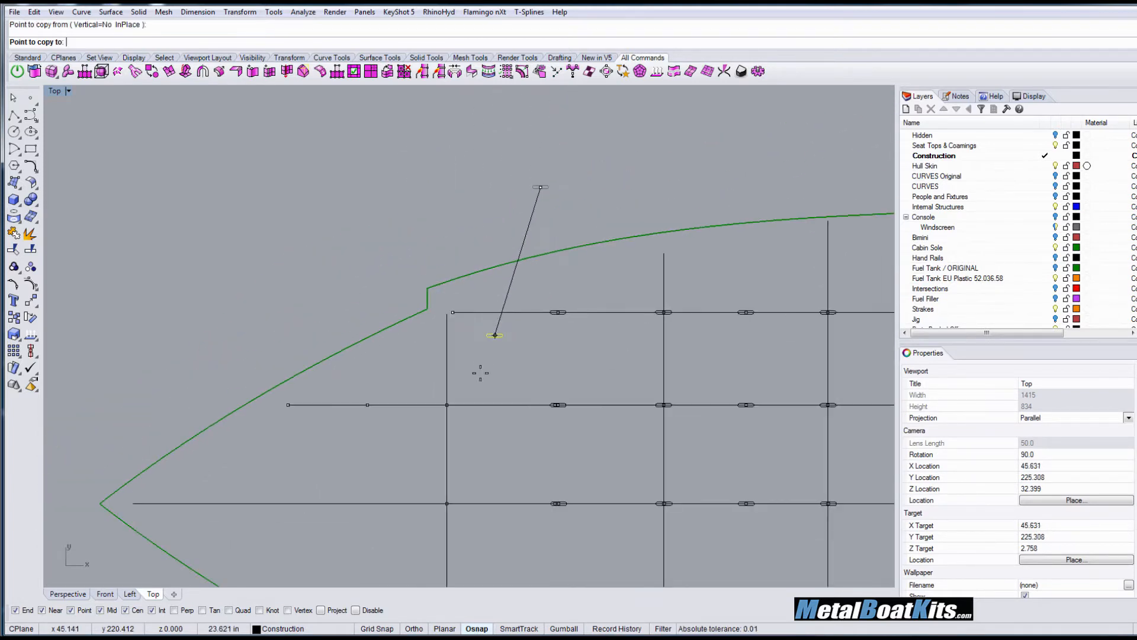
right_click_drag(480, 373, 502, 220)
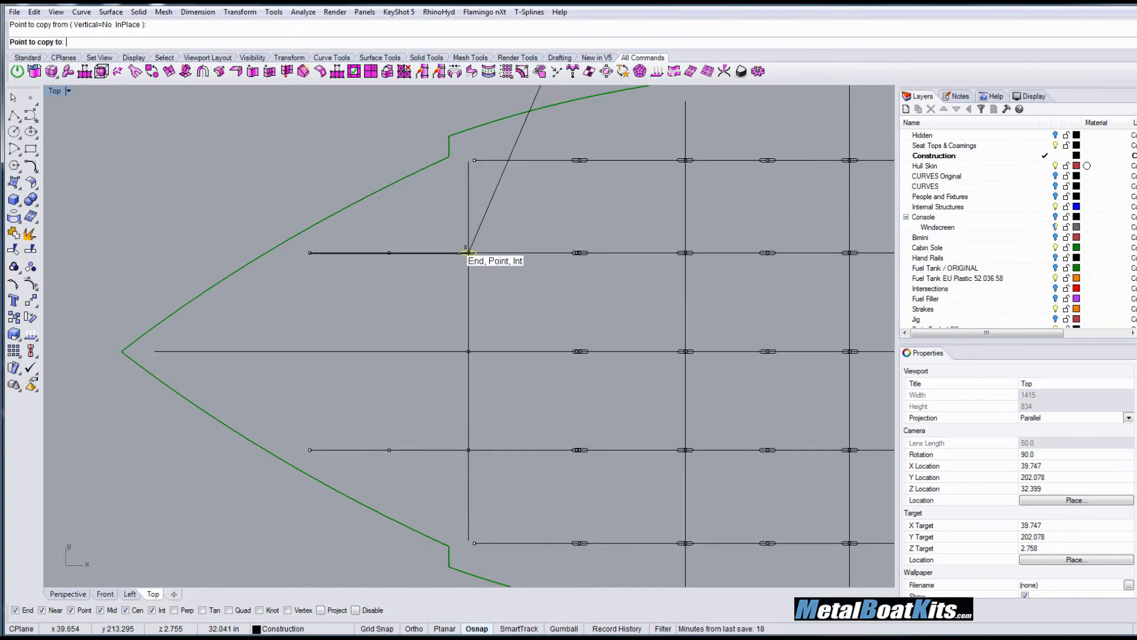
left_click(467, 252)
left_click(389, 253)
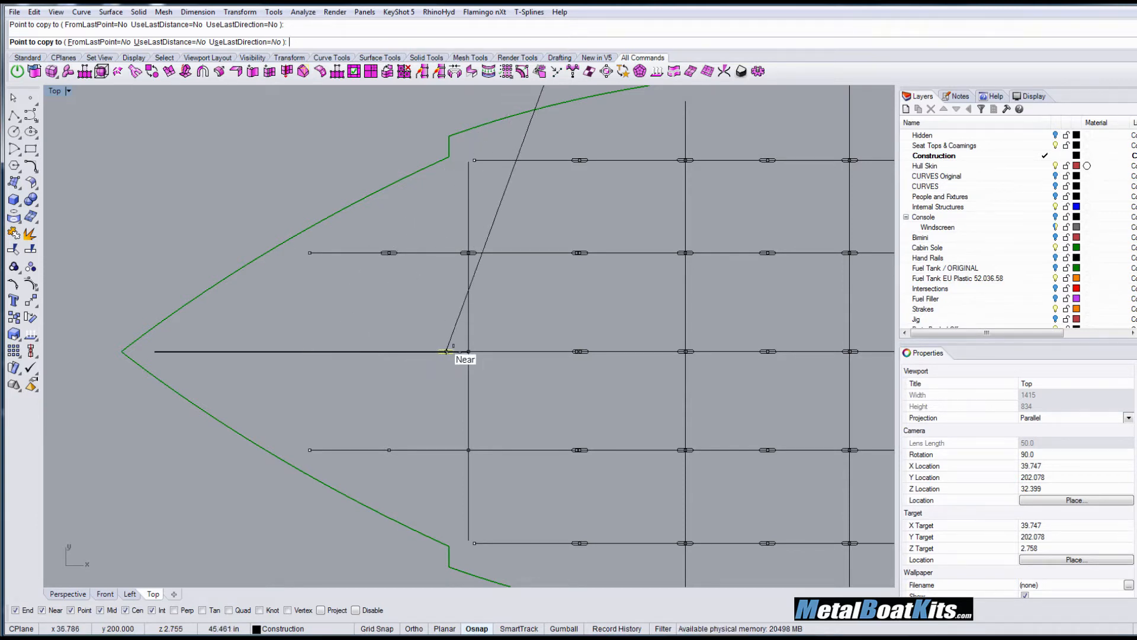
- Place slot copies at the forwardmost frame's crossings with the middle and lower inner centrelines and at the latter's forward midpoint, and finish copying
left_click(468, 352)
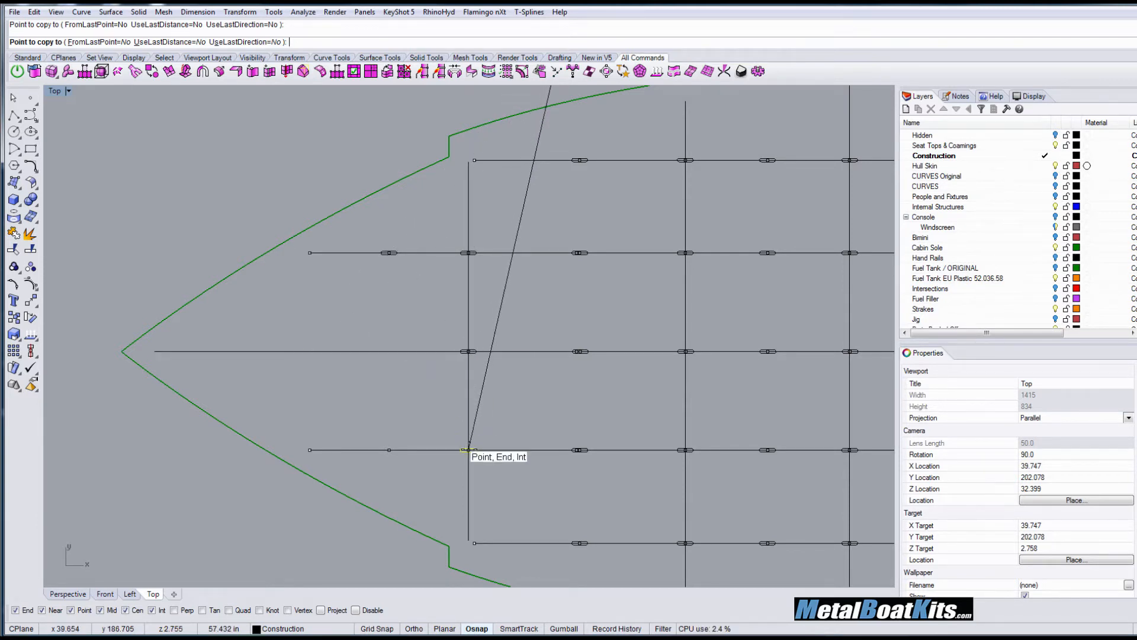
left_click(468, 450)
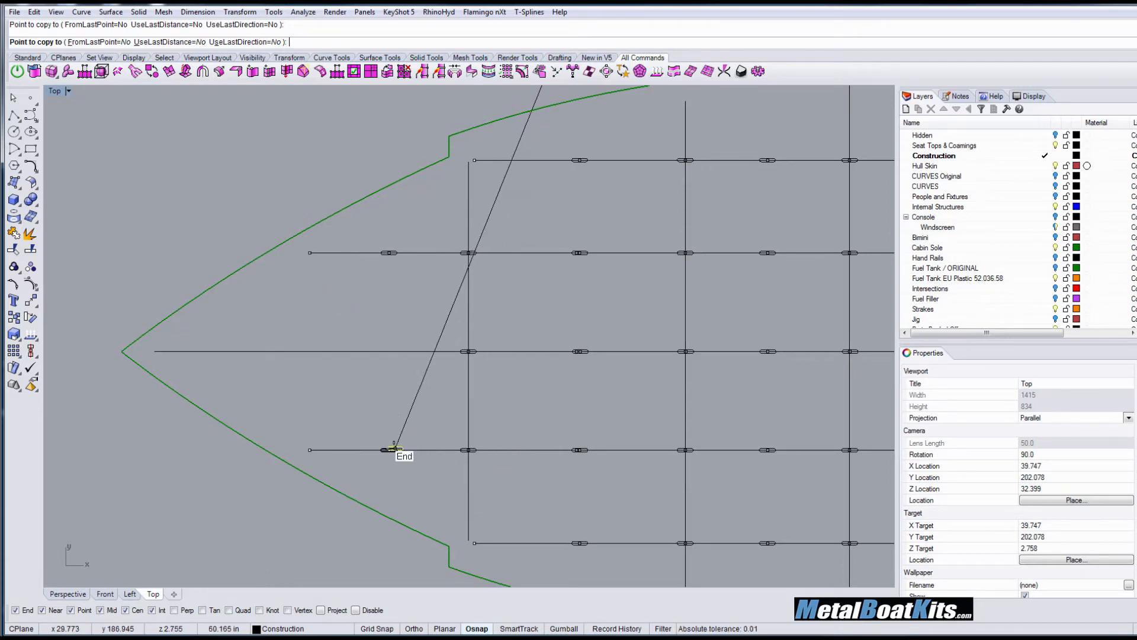
left_click(389, 450)
key("Return")
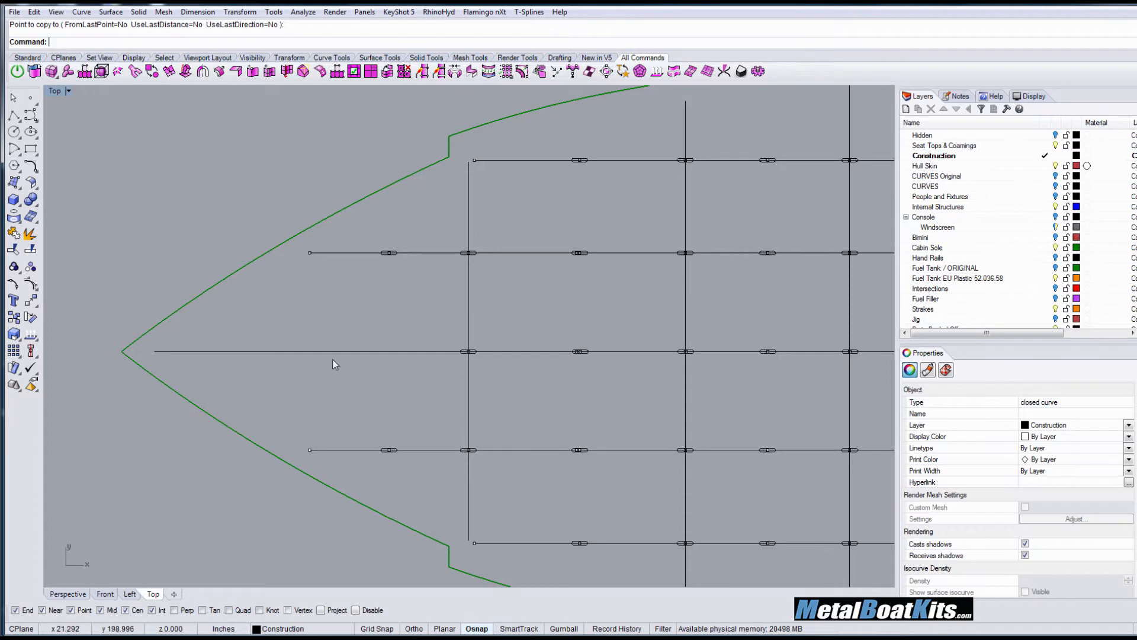
- Examine the slot layout along all stringer centrelines from the bow to the aft edge of the cabin sole
scroll(333, 359, "down", 8)
right_click_drag(397, 364, 295, 342)
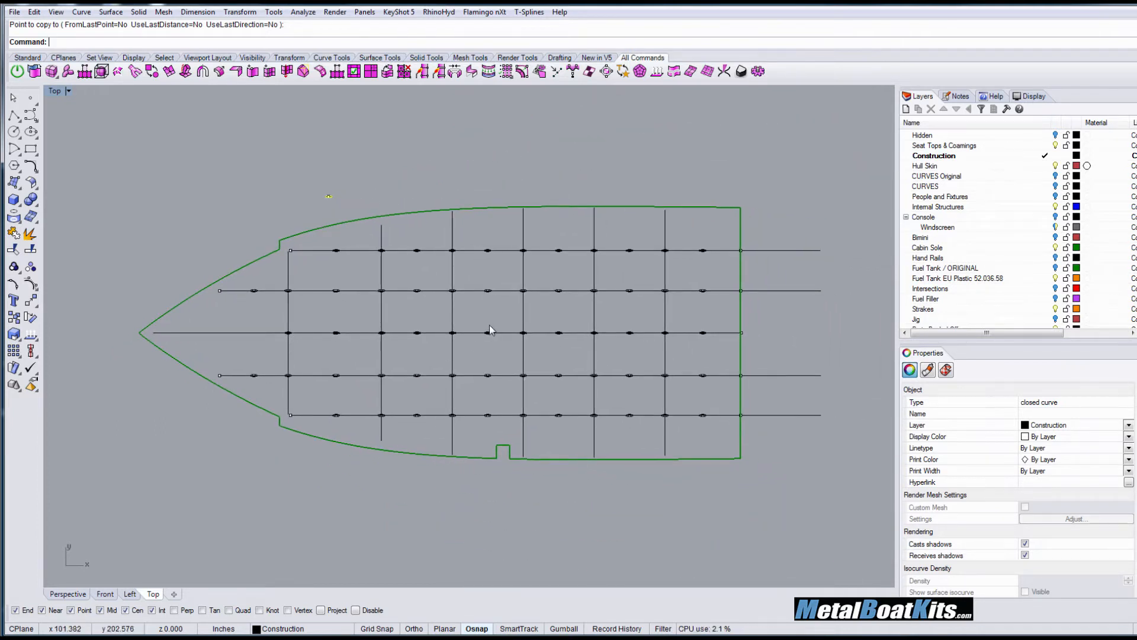
right_click_drag(529, 362, 523, 337)
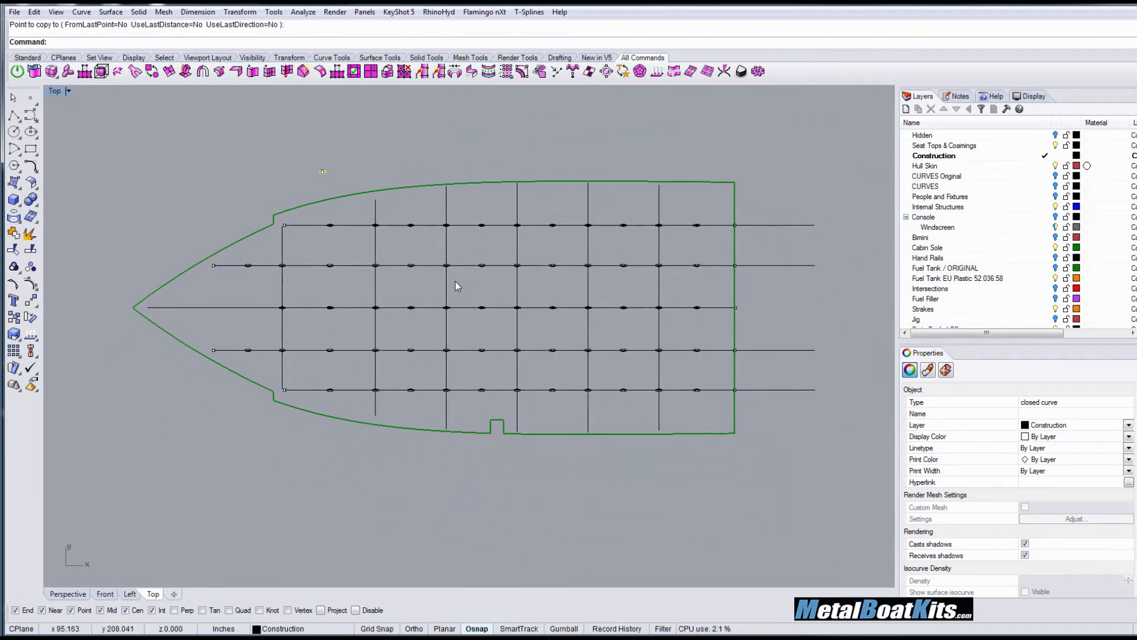
scroll(450, 276, "up", 5)
scroll(450, 276, "down", 4)
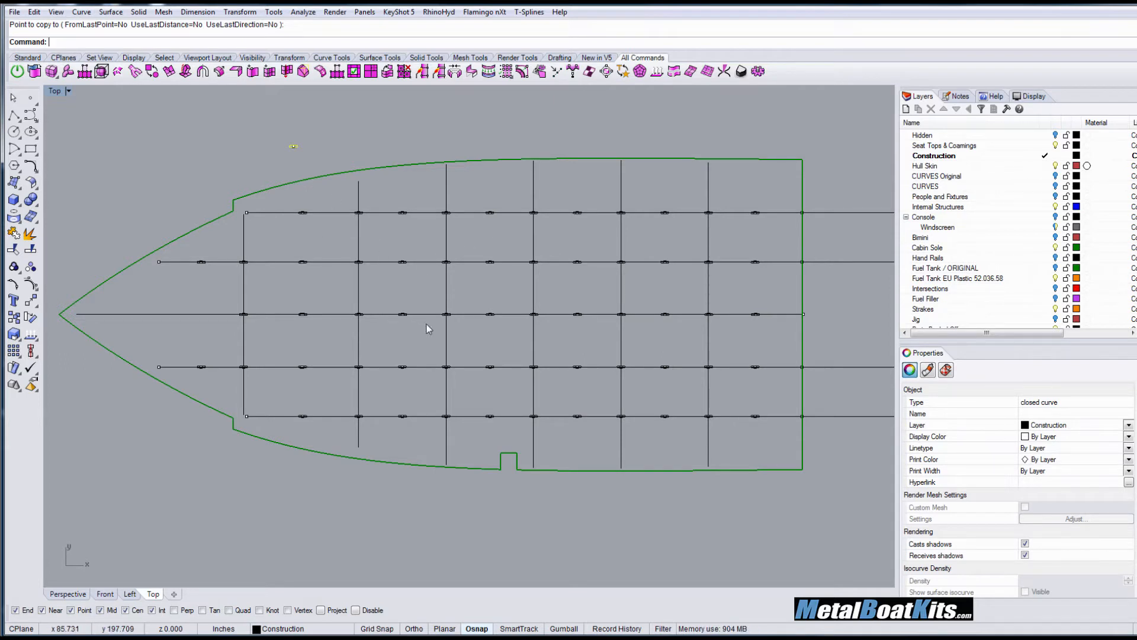
scroll(415, 289, "up", 2)
scroll(416, 289, "down", 1)
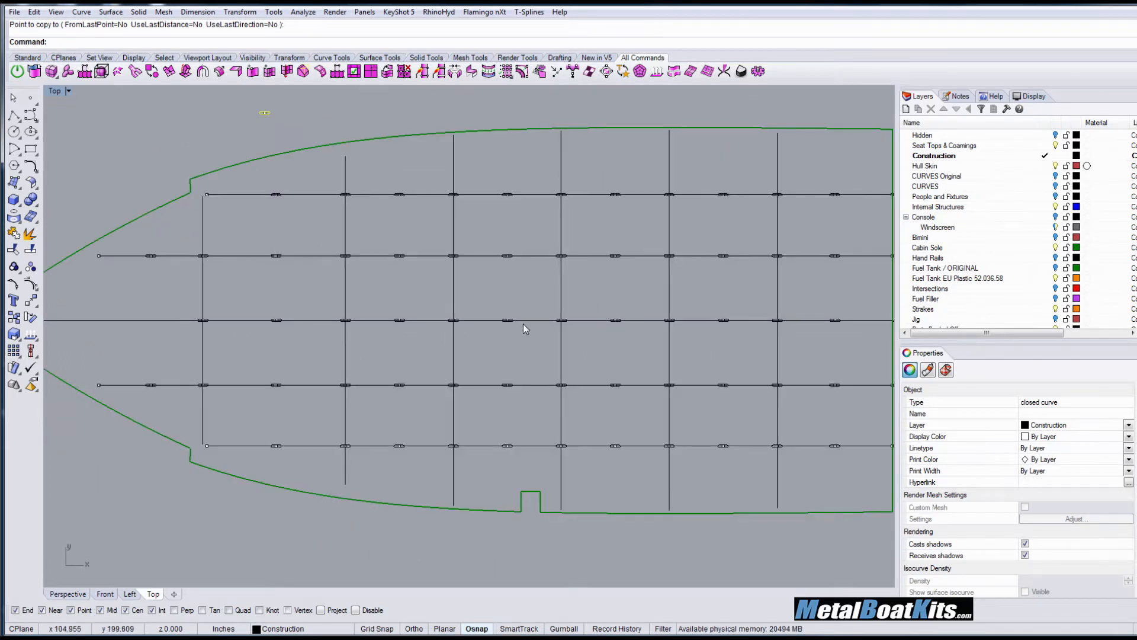
right_click_drag(452, 322, 540, 349)
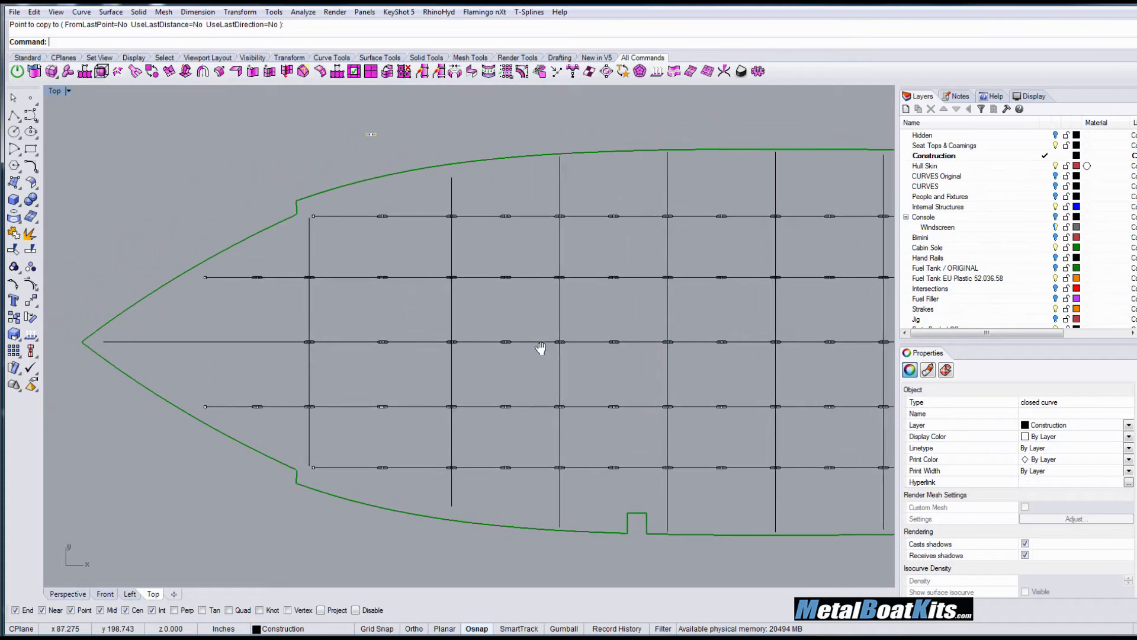
scroll(391, 219, "up", 2)
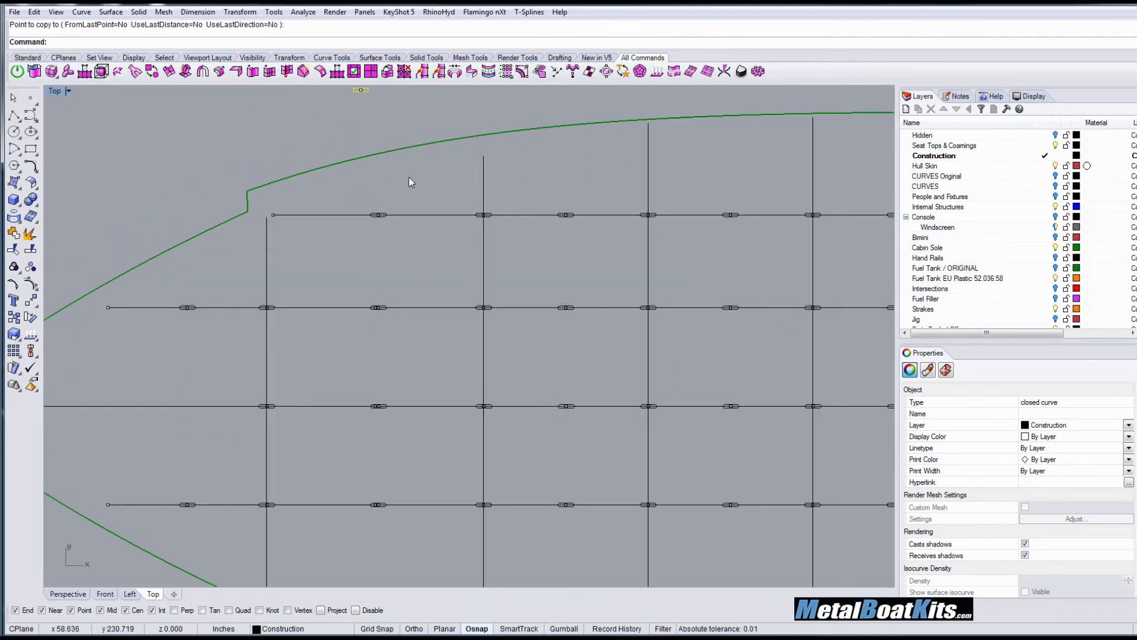
- Trim the upper outer stringer centreline inside its forwardmost slot, using that slot curve as the cutting object
left_click(418, 189)
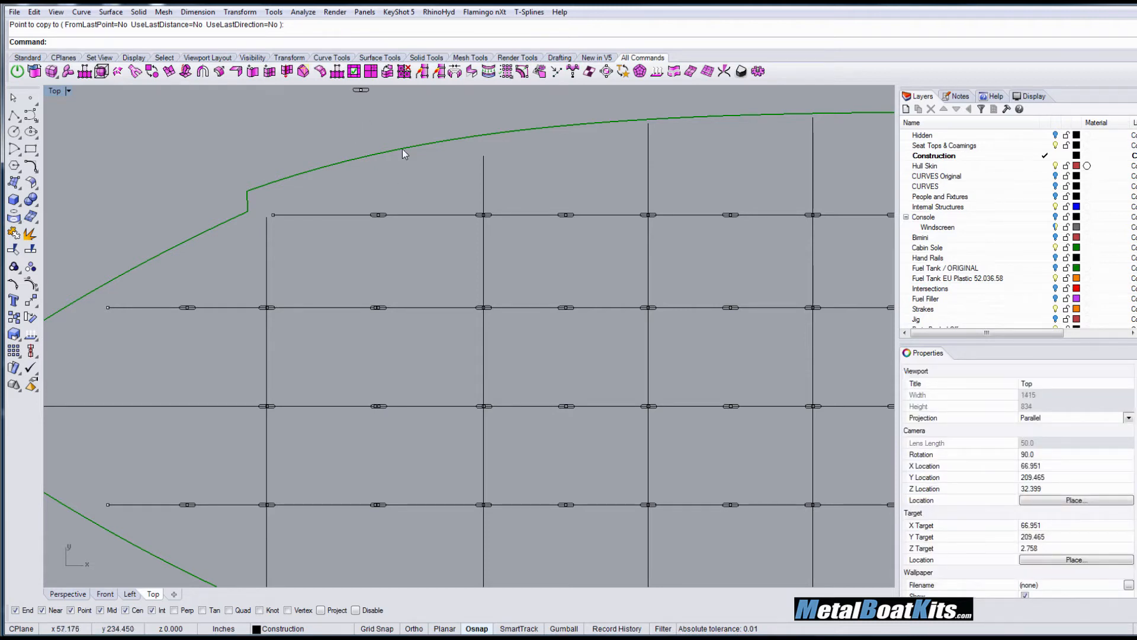
scroll(376, 221, "up", 3)
left_click(386, 211)
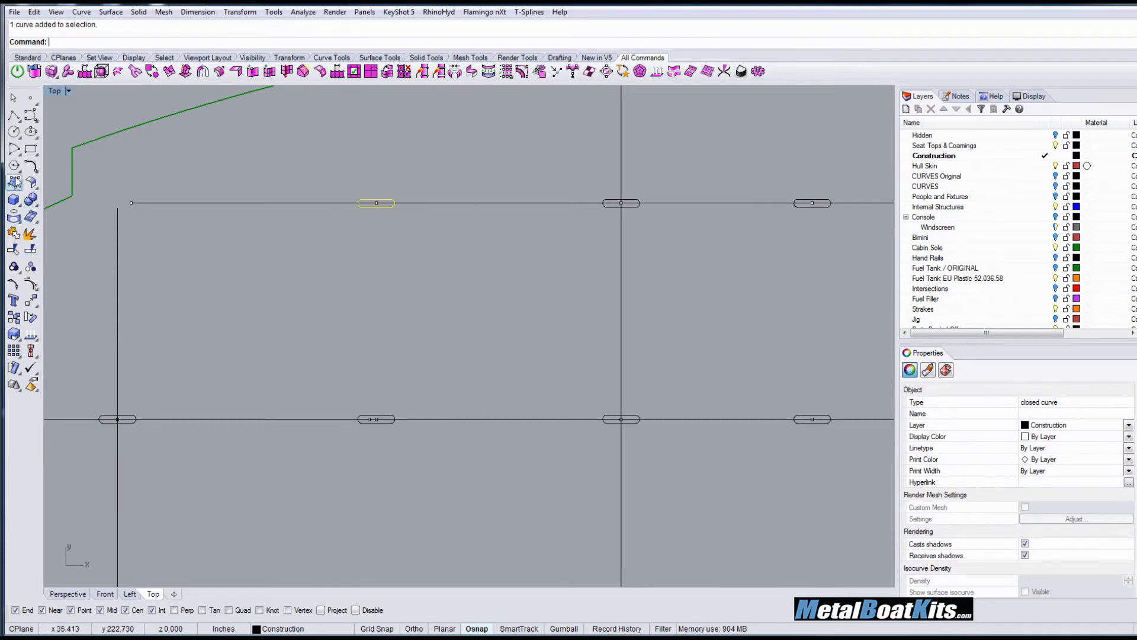
left_click(13, 250)
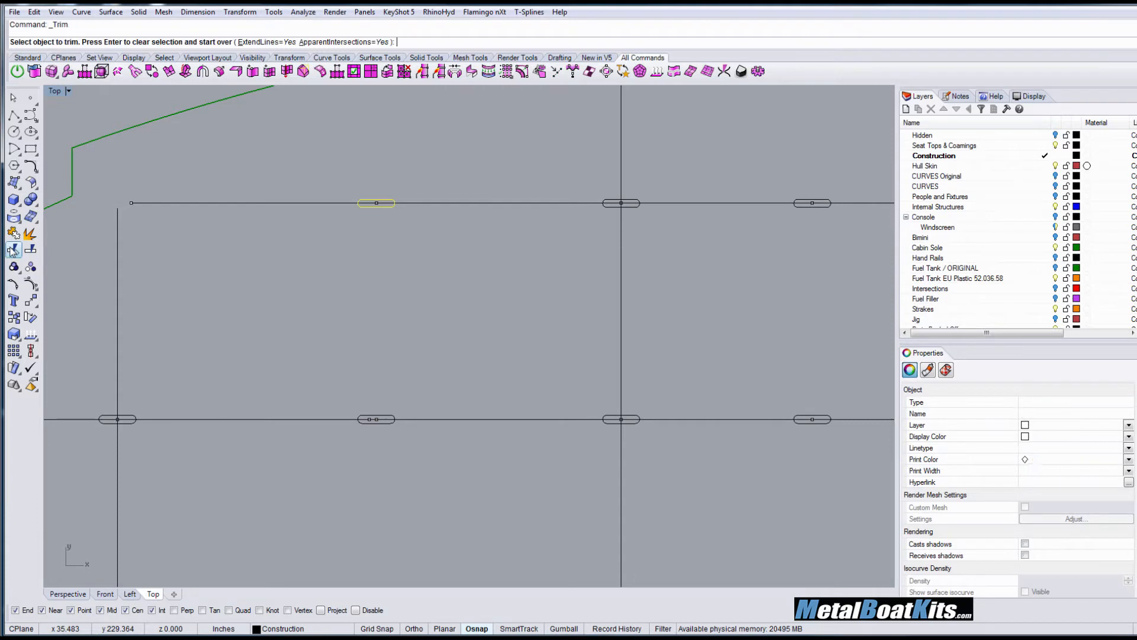
left_click(388, 209)
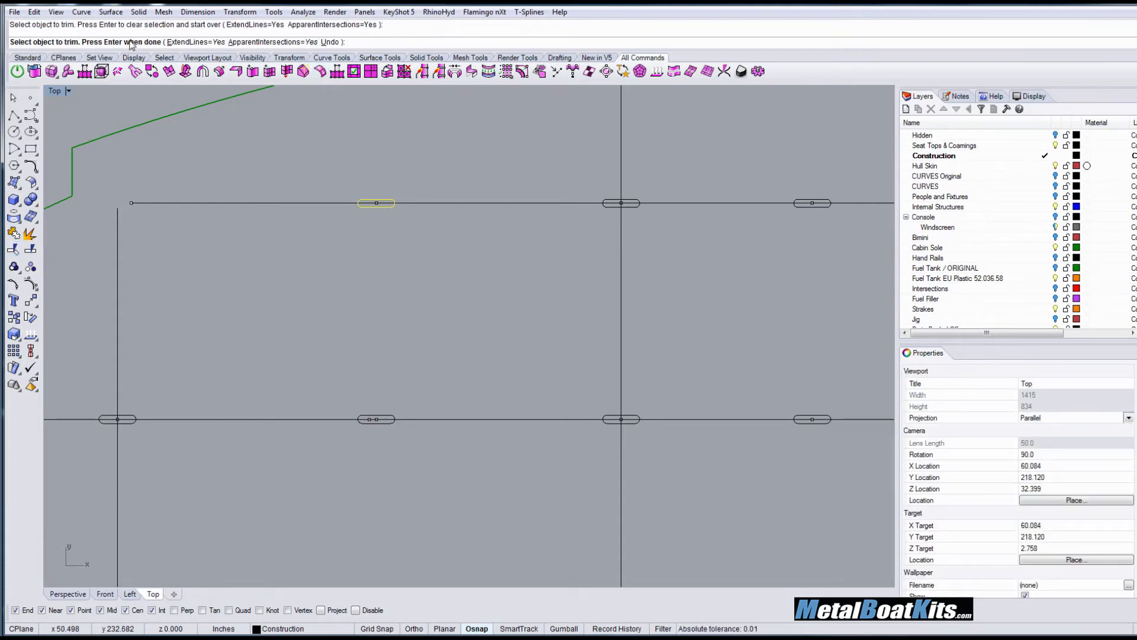
- Inspect the slot opening cut through the cabin sole in Shaded display mode, and finish the trim
scroll(419, 321, "down", 3)
scroll(418, 321, "down", 5)
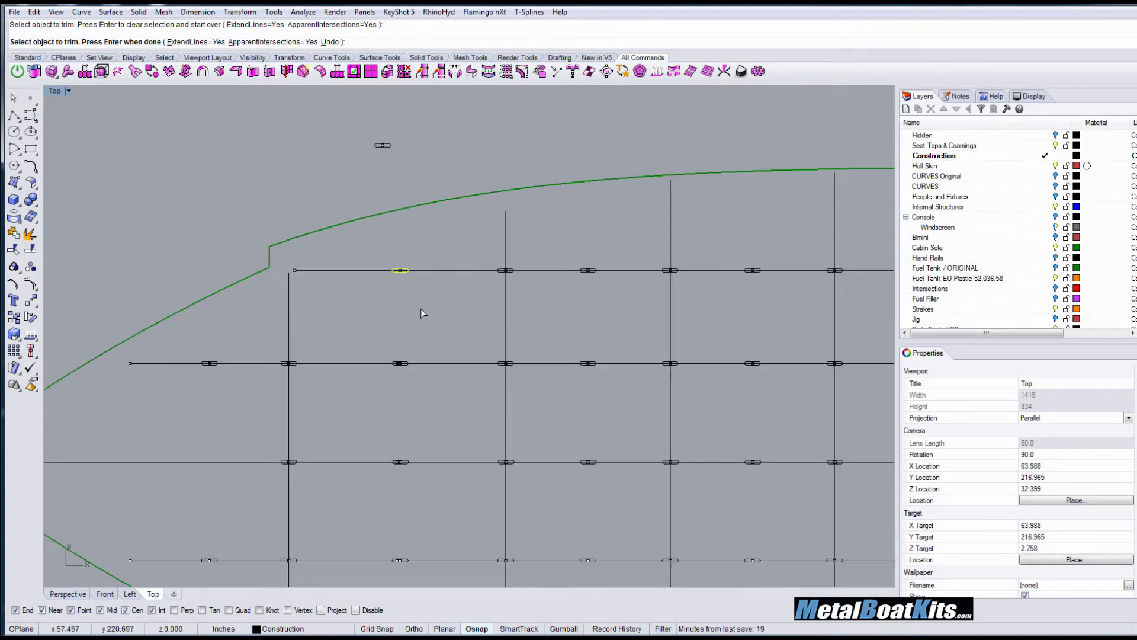
right_click_drag(437, 310, 427, 274)
right_click_drag(570, 291, 499, 289)
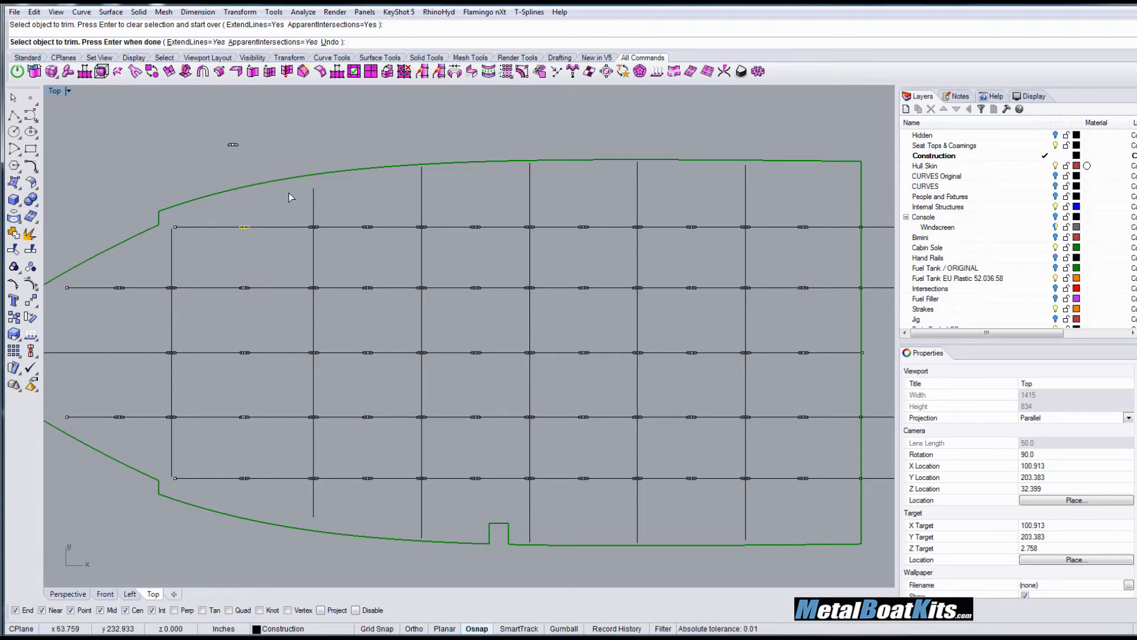
left_click(68, 92)
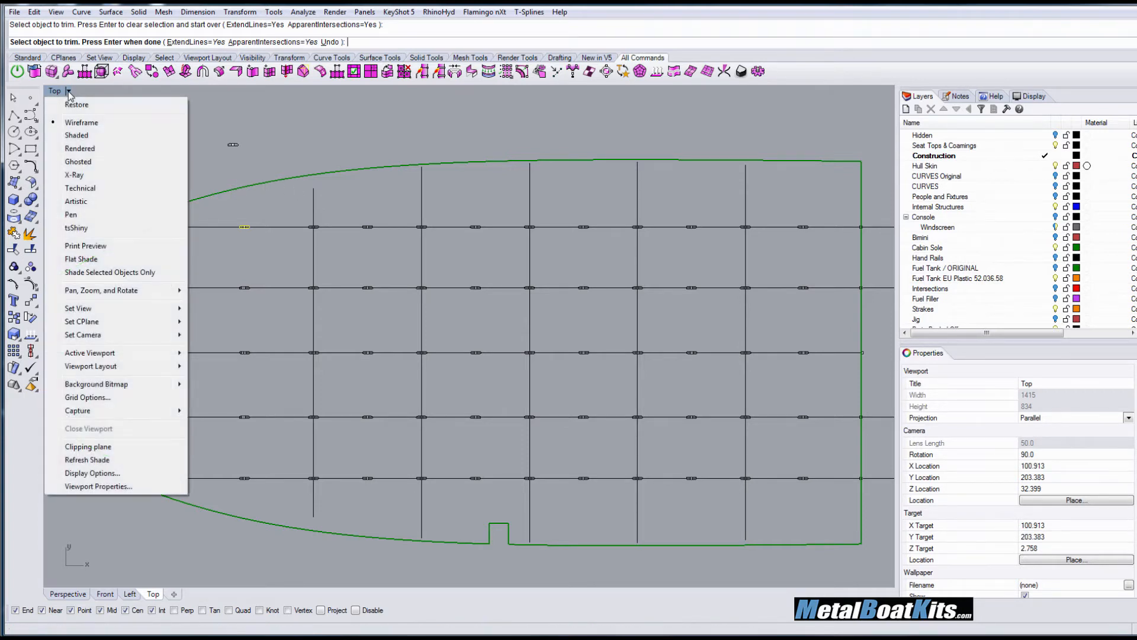
left_click(77, 135)
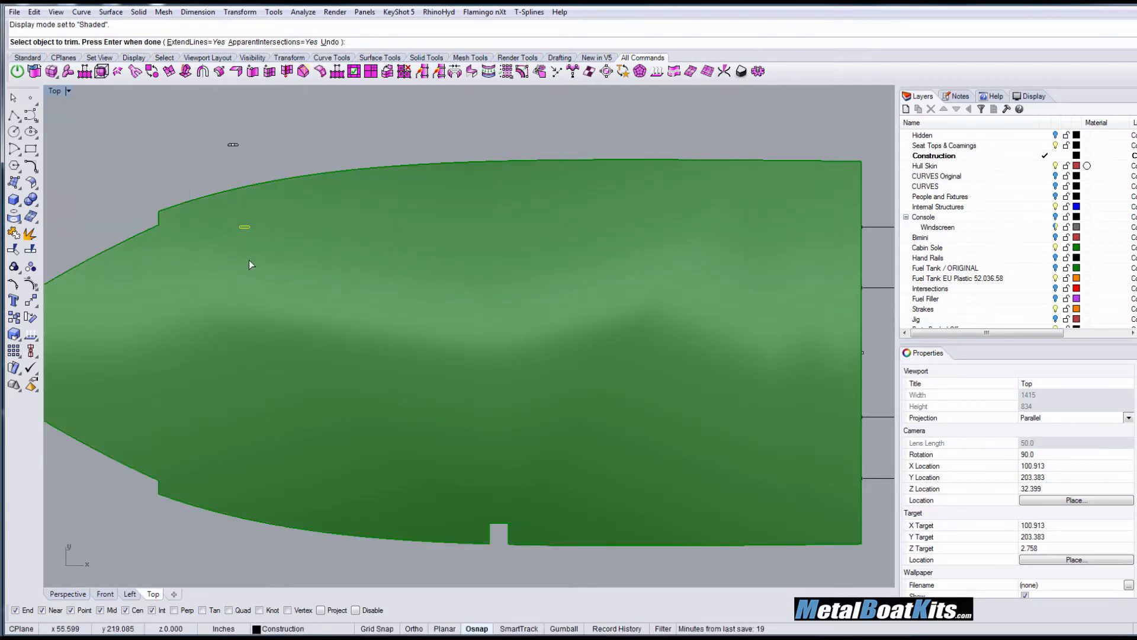
scroll(245, 254, "up", 3)
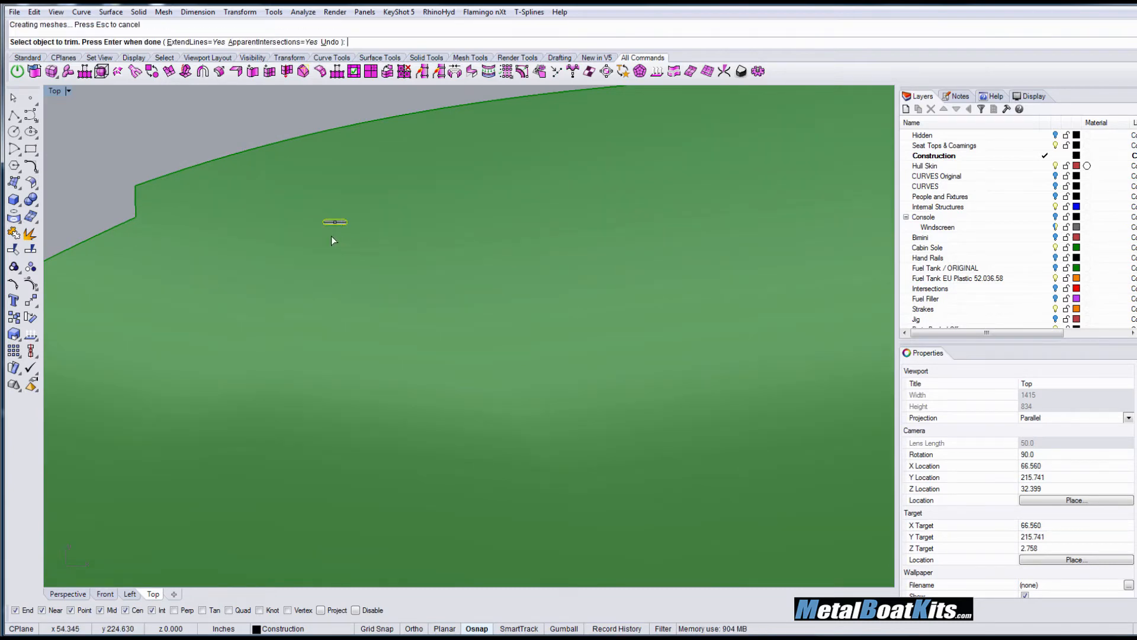
scroll(332, 237, "down", 4)
right_click_drag(364, 272, 347, 204)
scroll(329, 249, "down", 3)
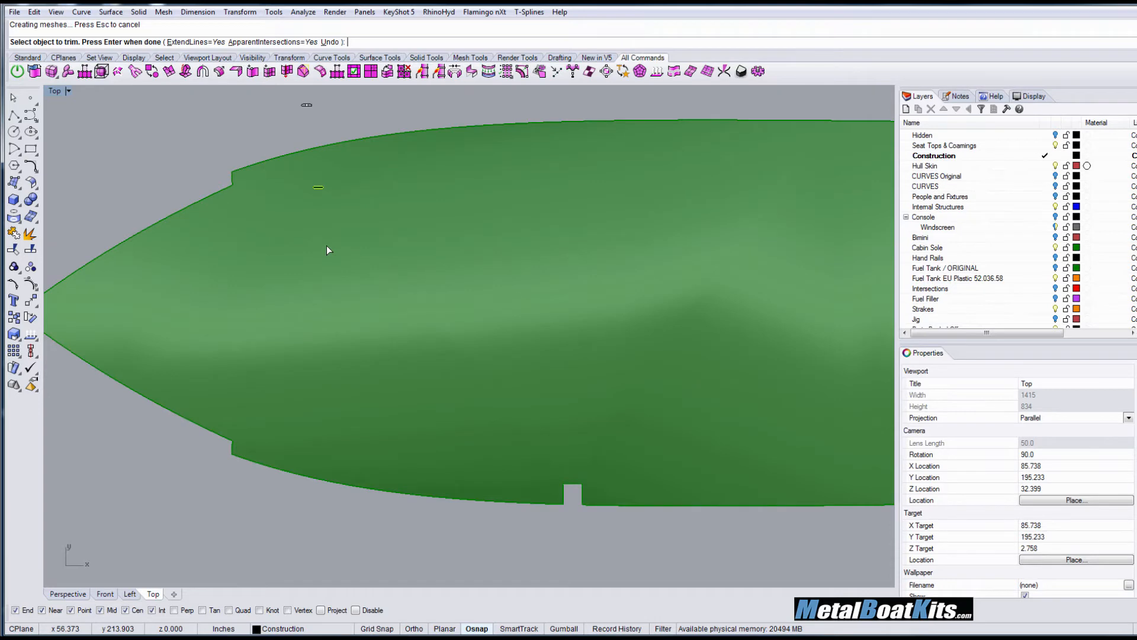
key("Return")
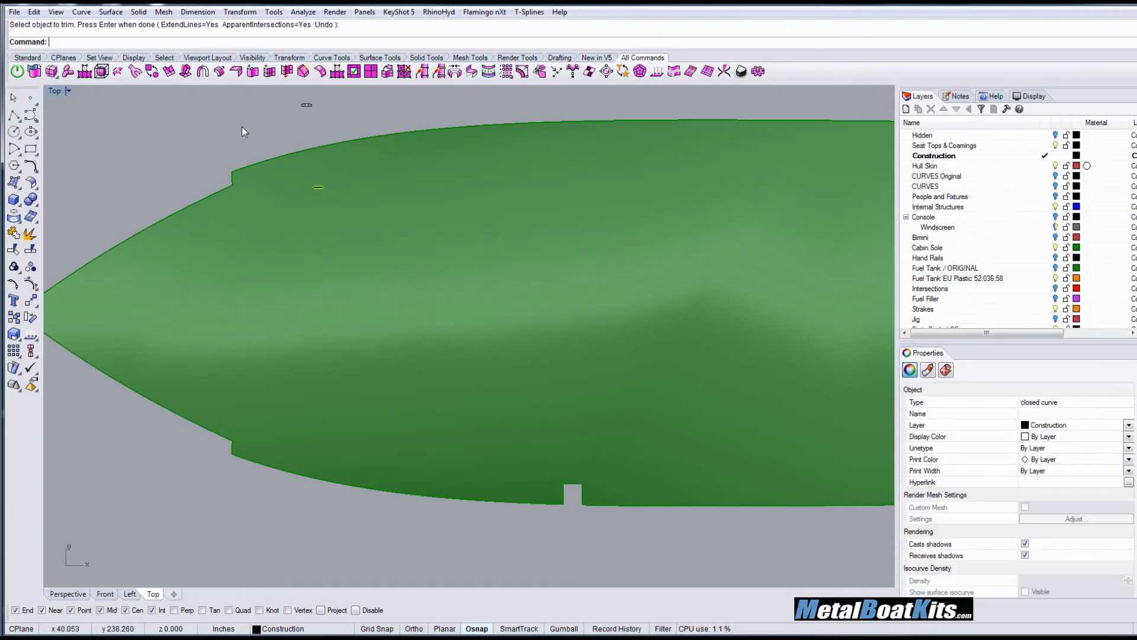
- Restore Wireframe display, window-select the slot layout, and deselect the five stringer centreline segments between the two aftmost frames
left_click(69, 91)
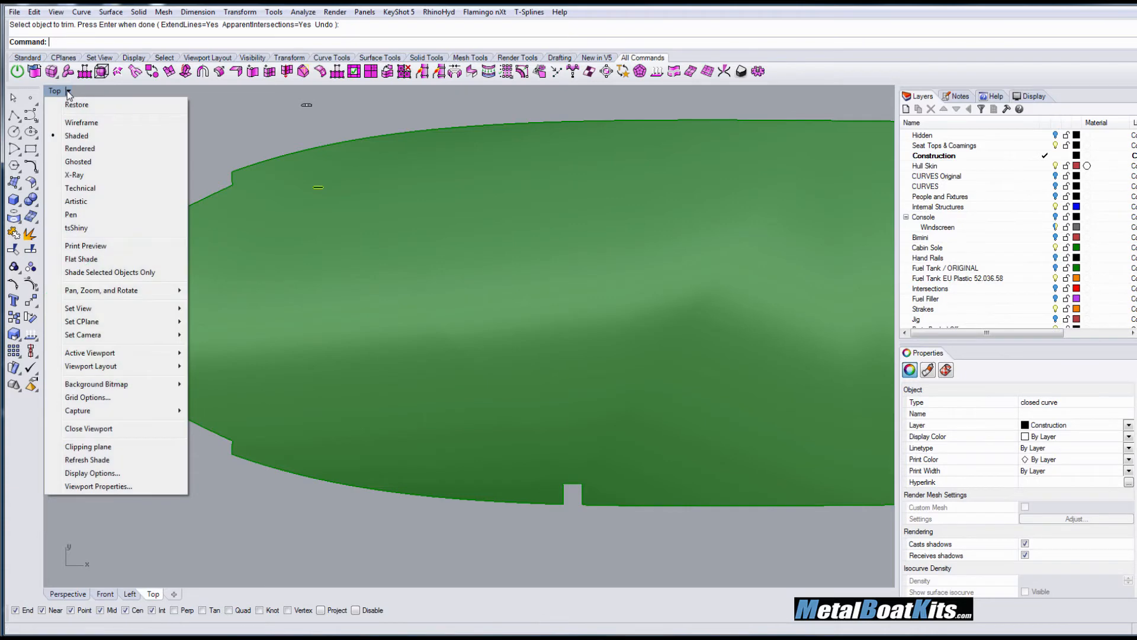
left_click(81, 122)
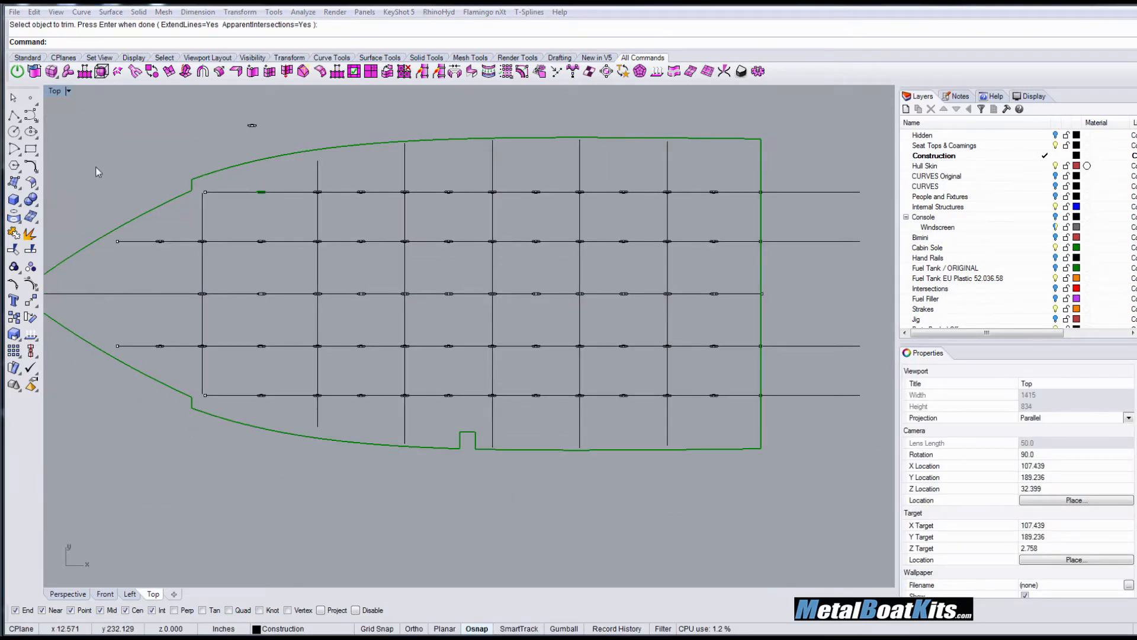
left_click_drag(79, 169, 733, 420)
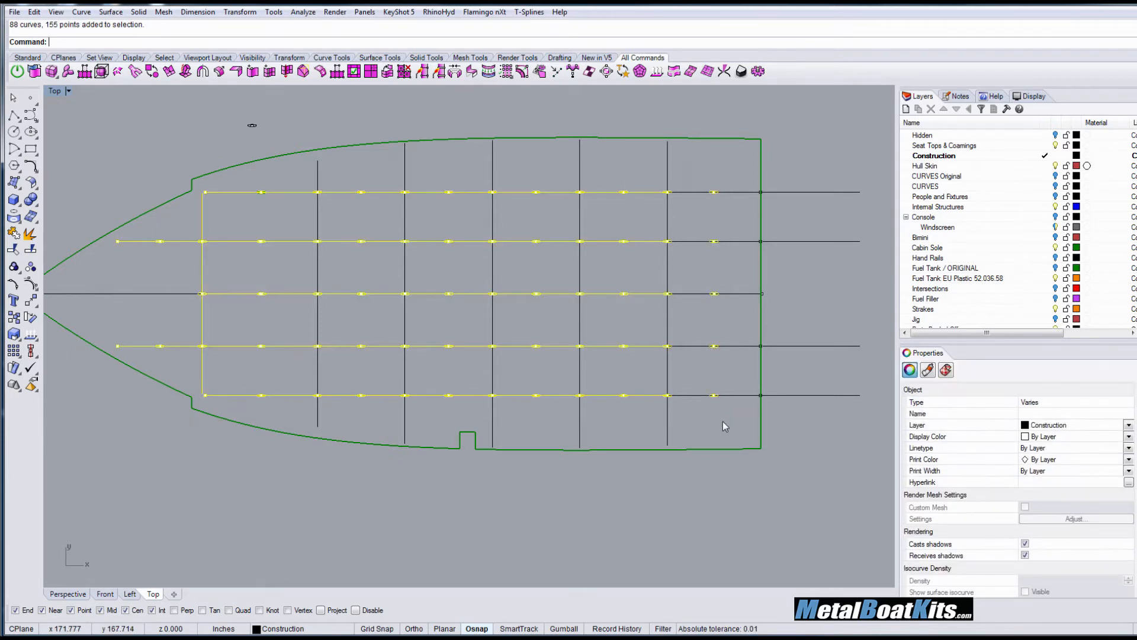
left_click(644, 193, "ctrl")
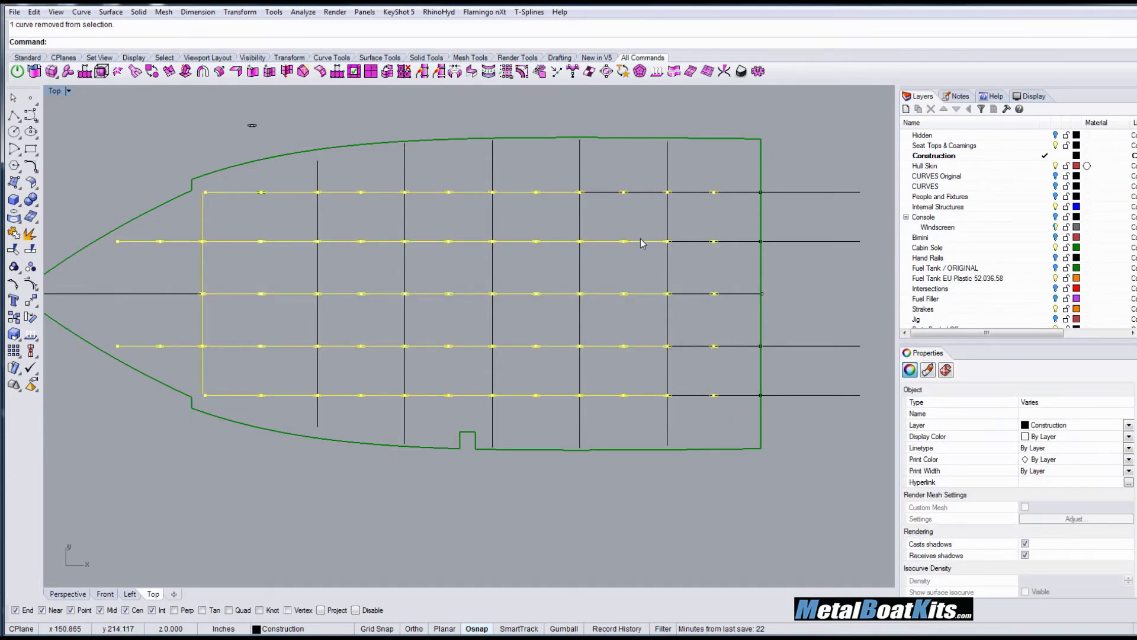
left_click(642, 244, "ctrl")
left_click(644, 295, "ctrl")
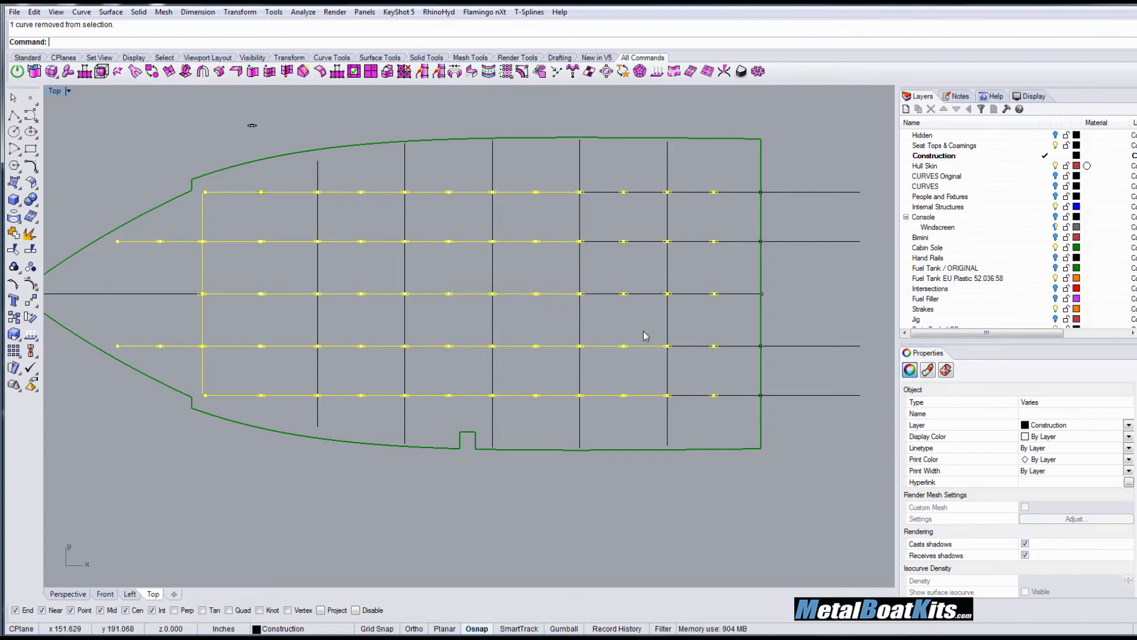
left_click(645, 348, "ctrl")
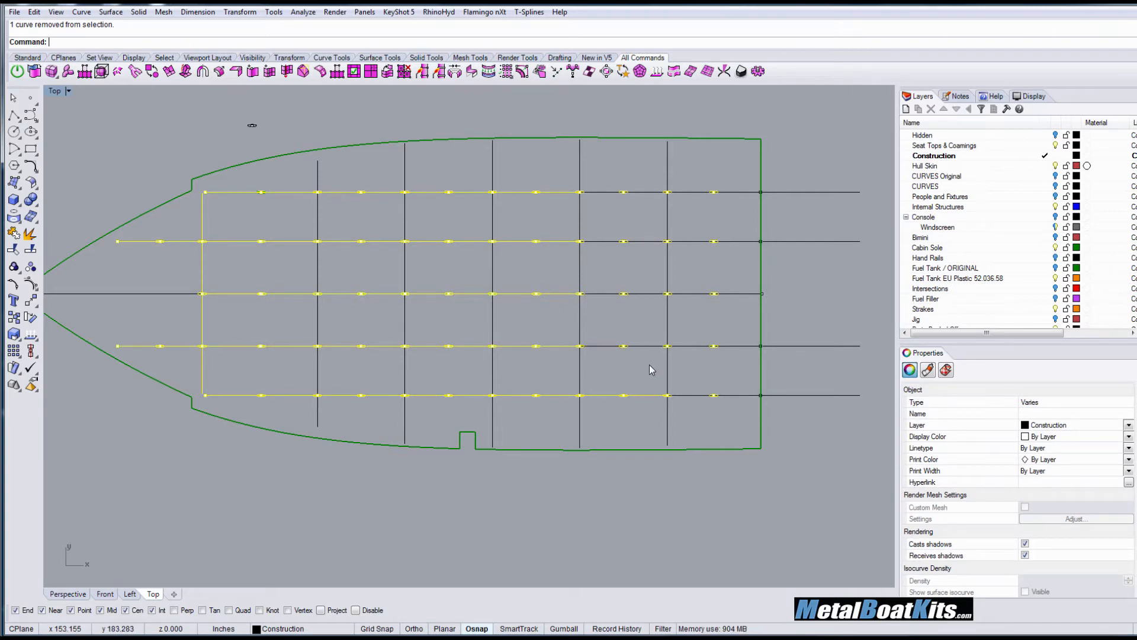
left_click(651, 397, "ctrl")
- Remove the stringer centreline segments between the third and fifth frames from the bow from the selection
left_click(564, 396, "ctrl")
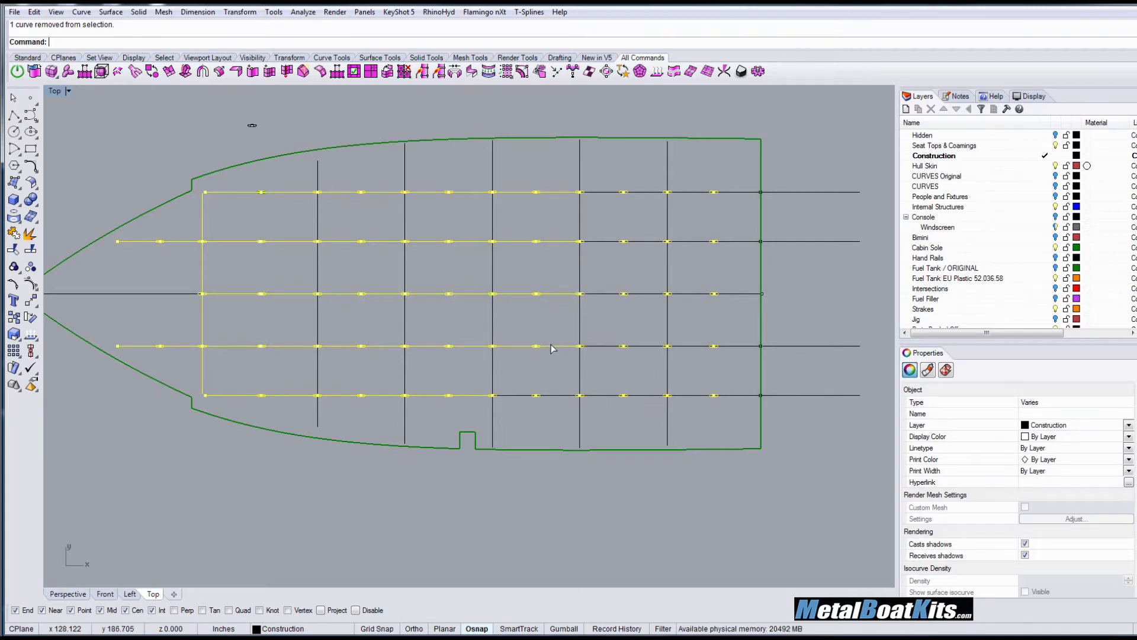
left_click(550, 348, "ctrl")
left_click(550, 294, "ctrl")
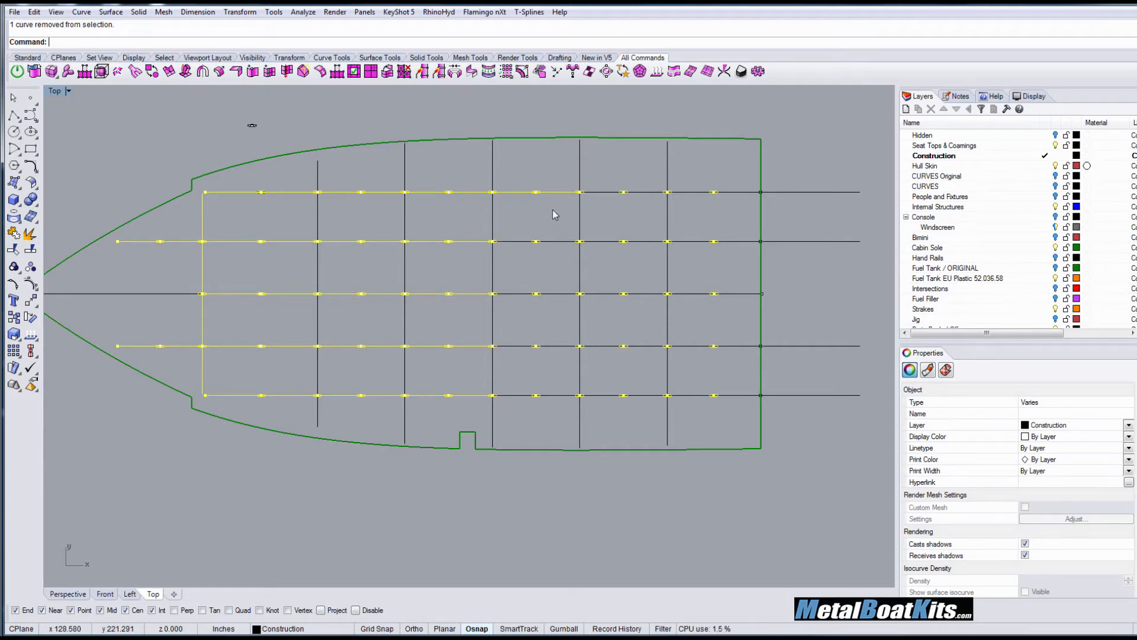
left_click(515, 194, "ctrl")
left_click(467, 193, "ctrl")
left_click(475, 243, "ctrl")
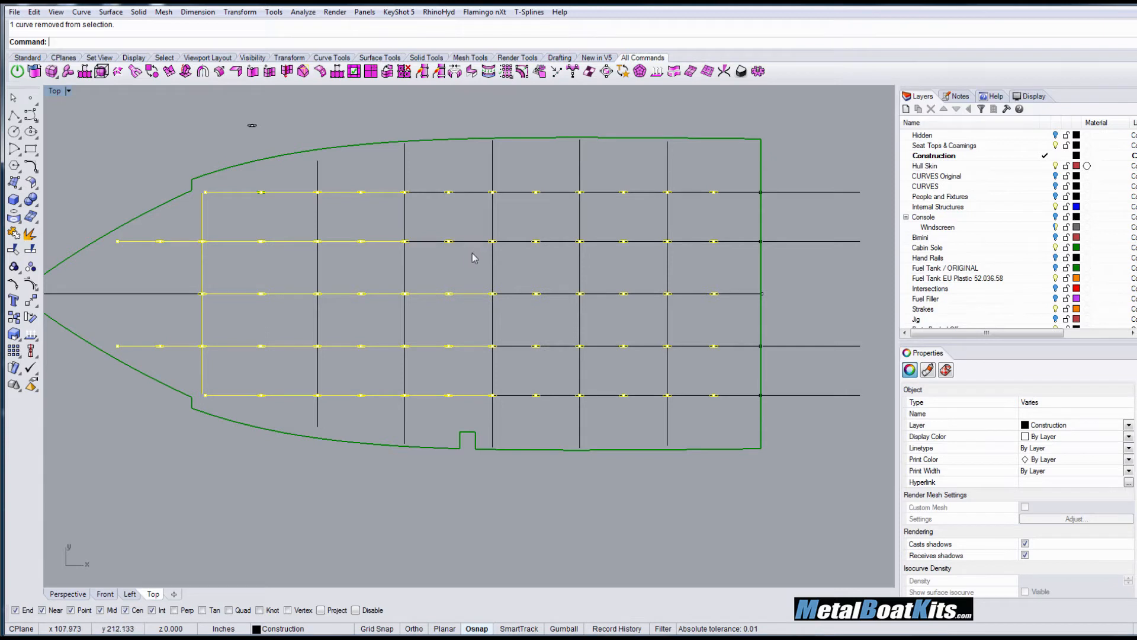
left_click(472, 294, "ctrl")
left_click(463, 347, "ctrl")
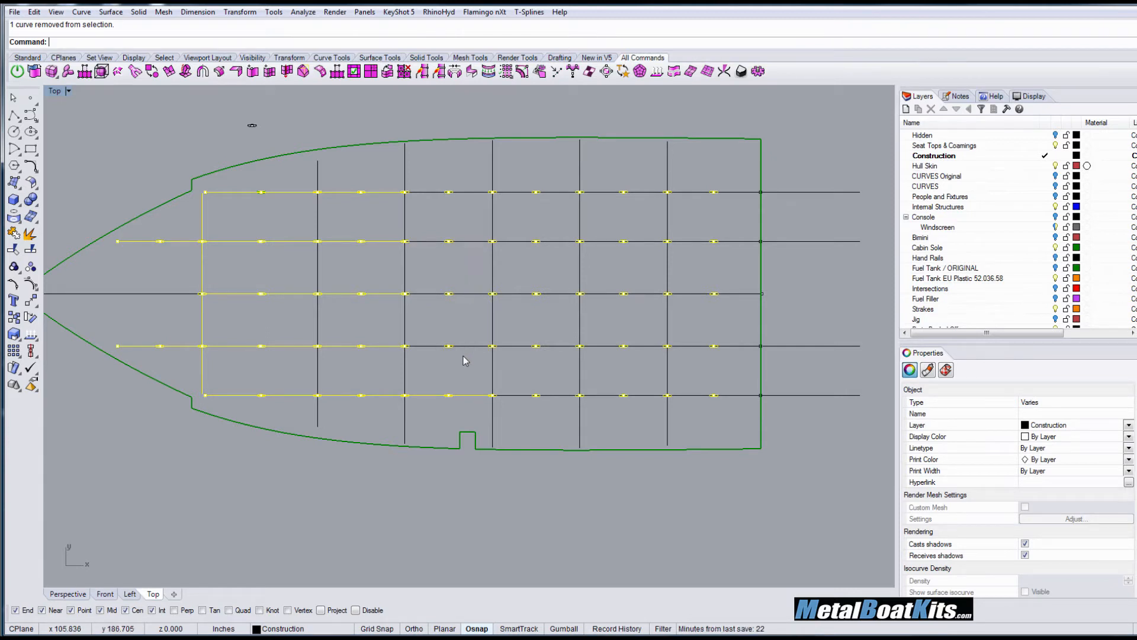
left_click(465, 395, "ctrl")
- Deselect the stringer centreline segments between the forwardmost and third frames, keeping the slots selected
left_click(388, 398, "ctrl")
left_click(382, 294, "ctrl")
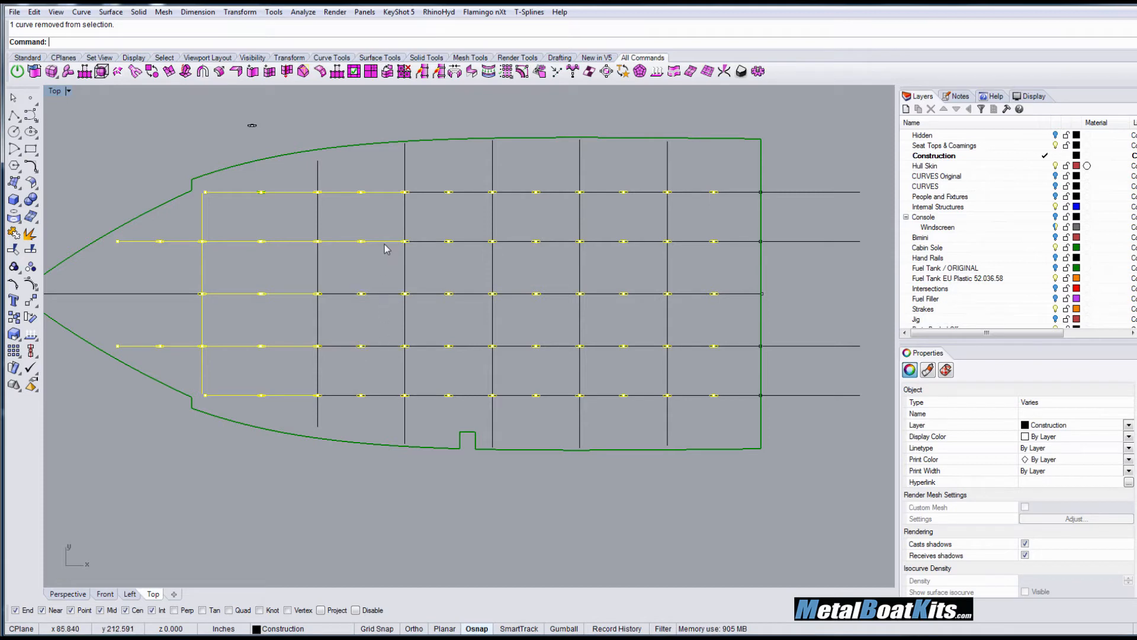
left_click(385, 243, "ctrl")
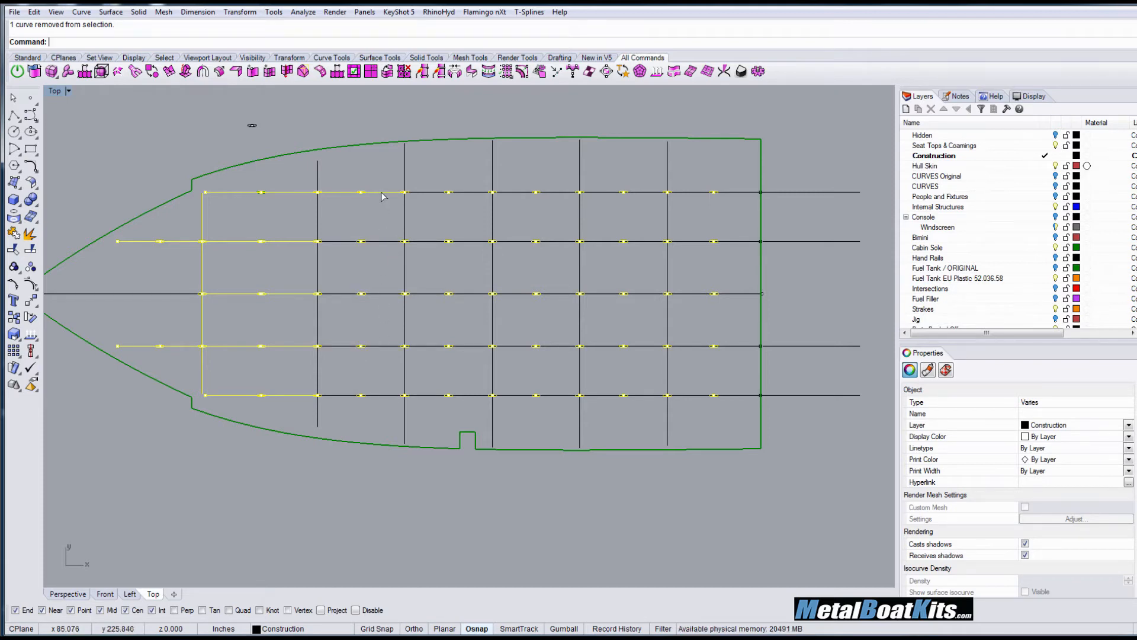
left_click(383, 193, "ctrl")
left_click(294, 193, "ctrl")
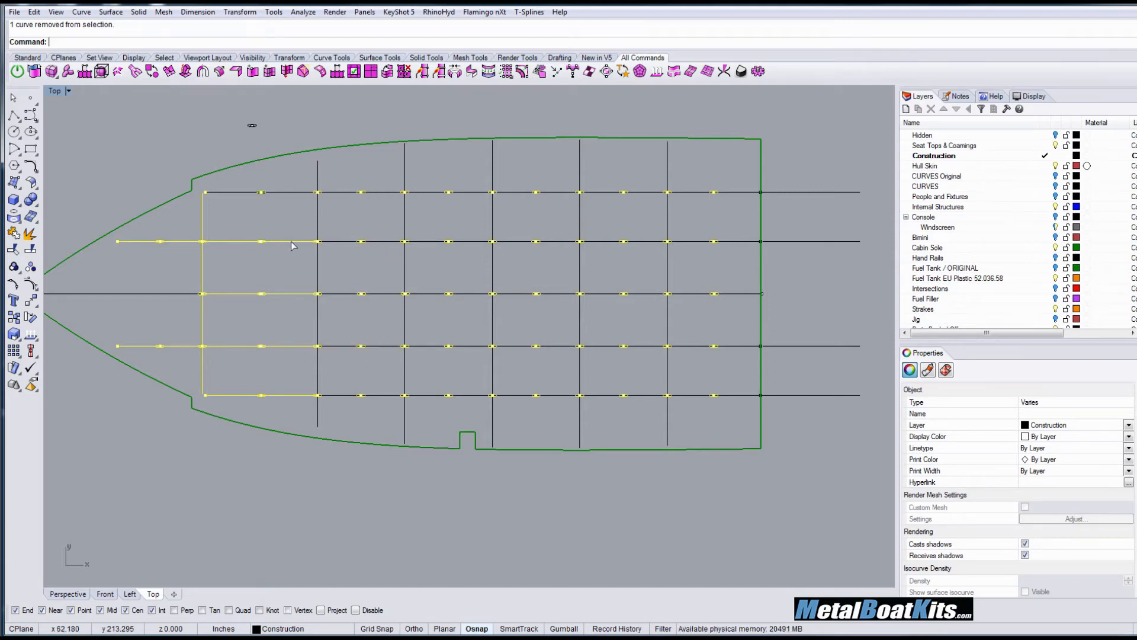
left_click(293, 242, "ctrl")
left_click(289, 293, "ctrl")
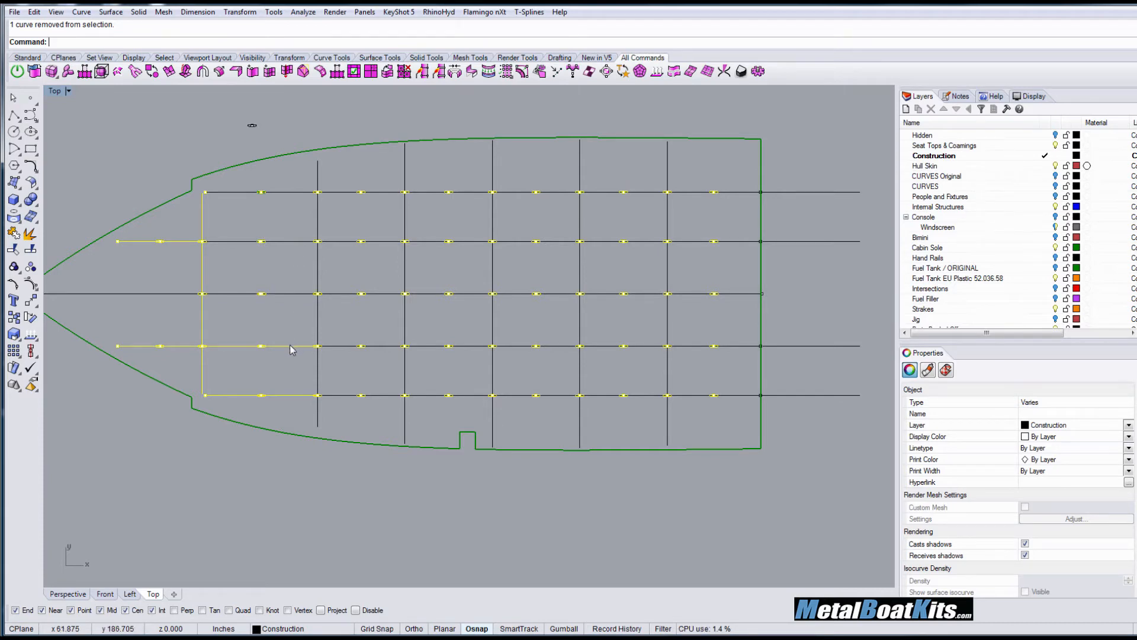
left_click(291, 347, "ctrl")
left_click(291, 396, "ctrl")
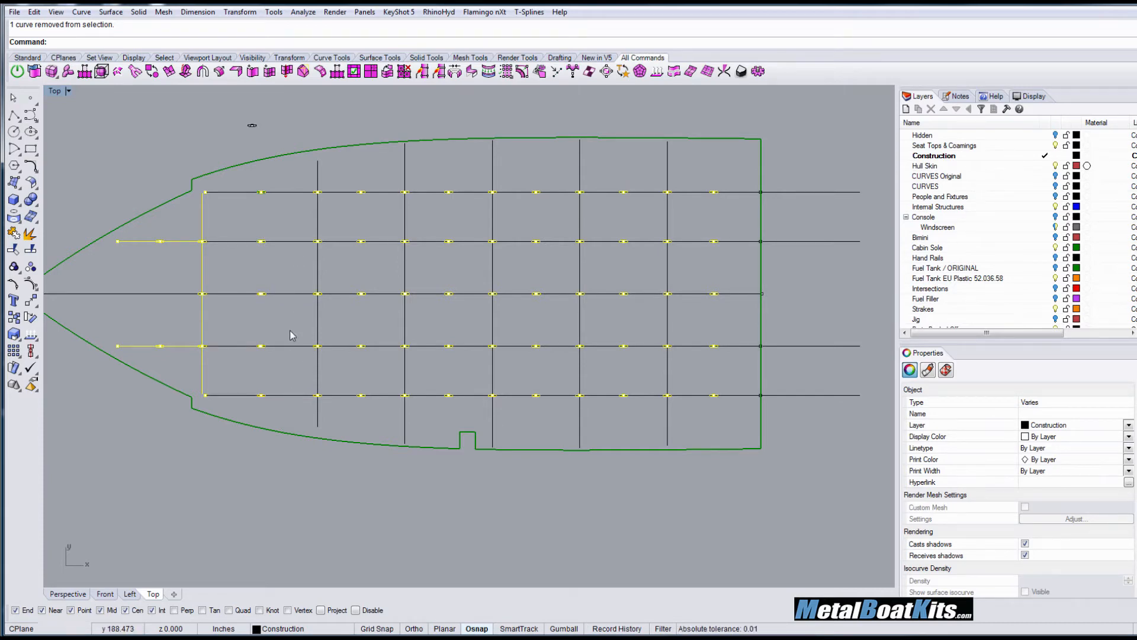
- Deselect the forward ends of both inner stringer centrelines and the forwardmost frame line, and check the remaining slot selection
left_click(190, 347, "ctrl")
left_click(186, 242, "ctrl")
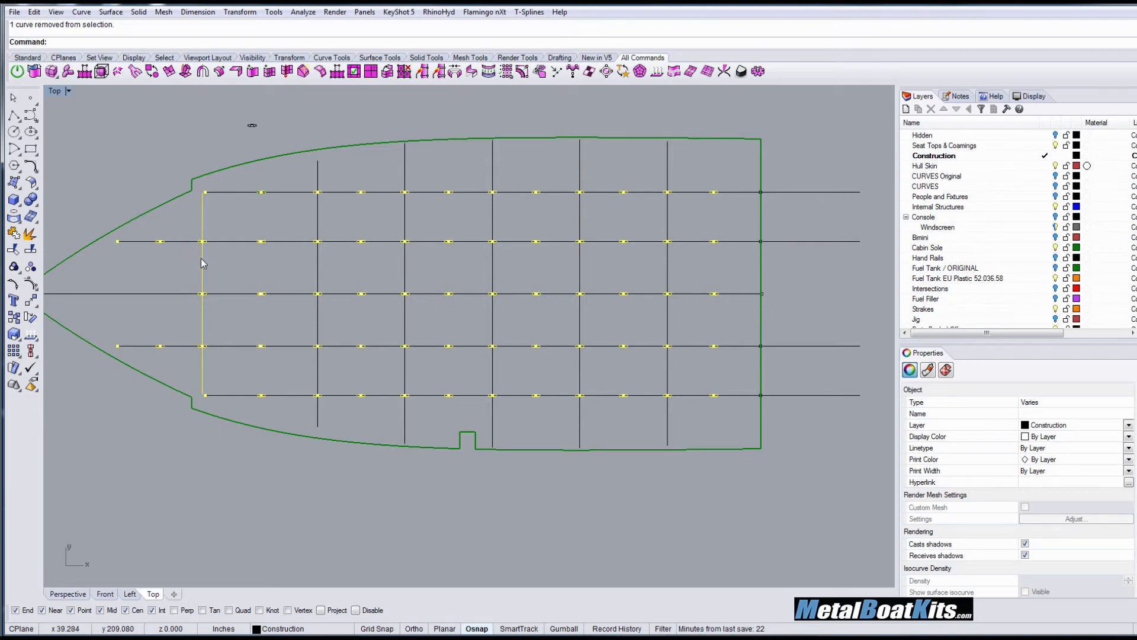
left_click(202, 263, "ctrl")
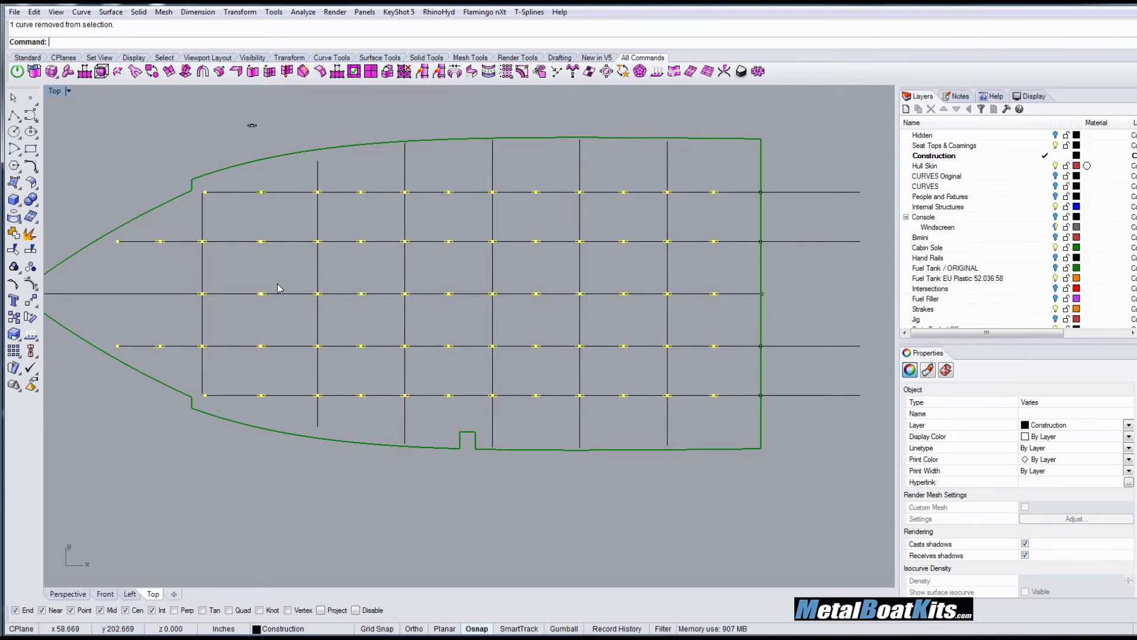
mouse_move(281, 289)
right_mouse_down()
mouse_move(393, 330)
mouse_move(334, 376)
right_mouse_up()
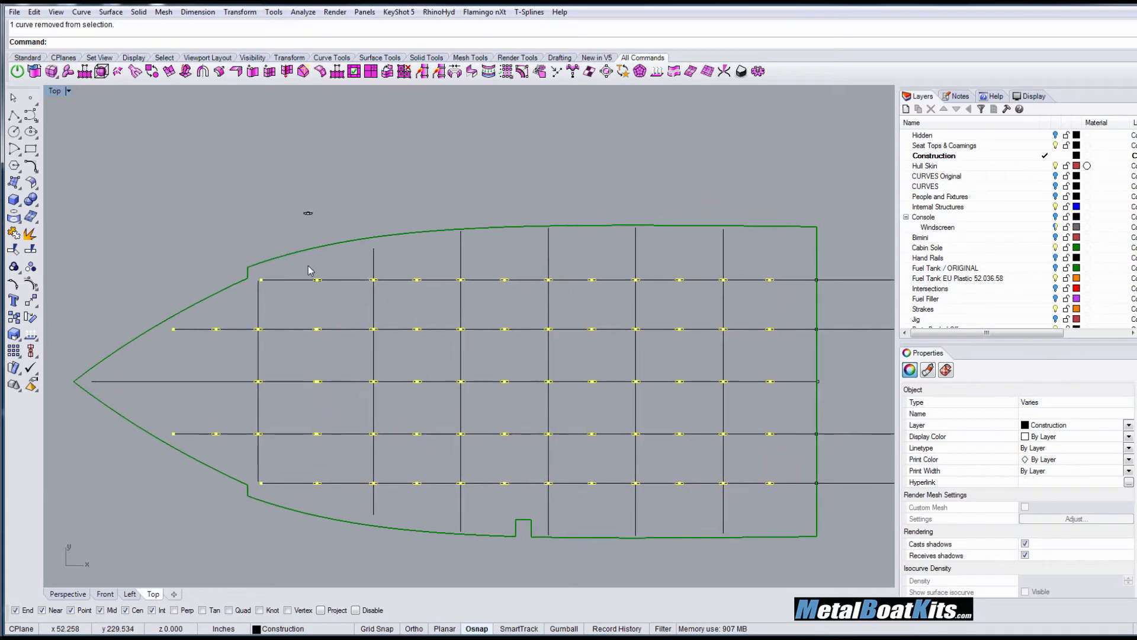
scroll(292, 344, "up", 8)
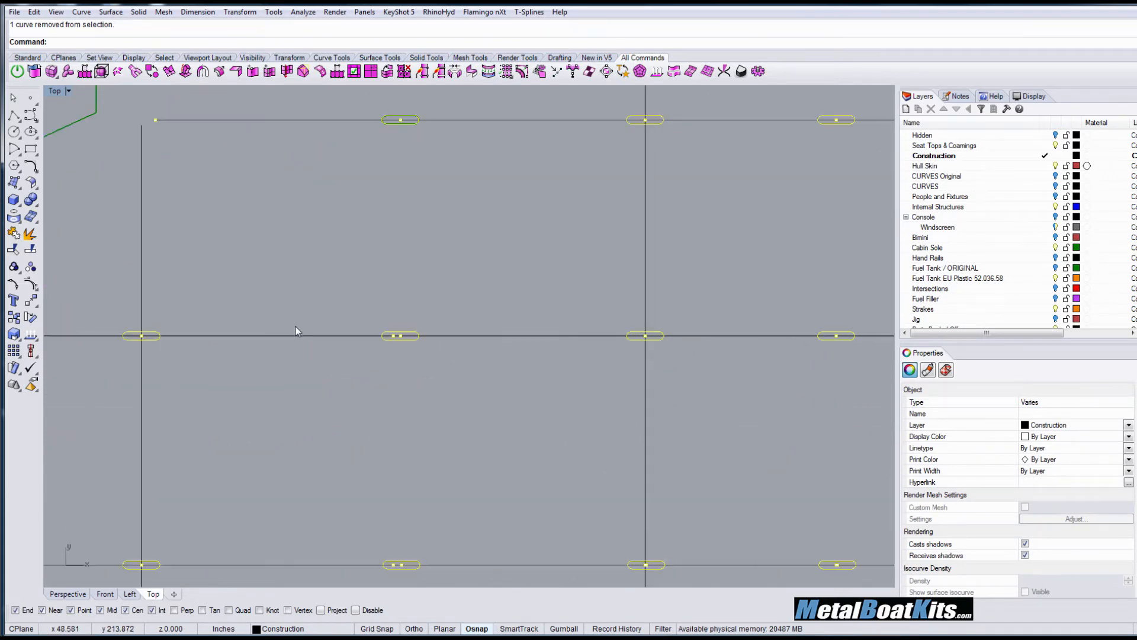
scroll(318, 276, "down", 6)
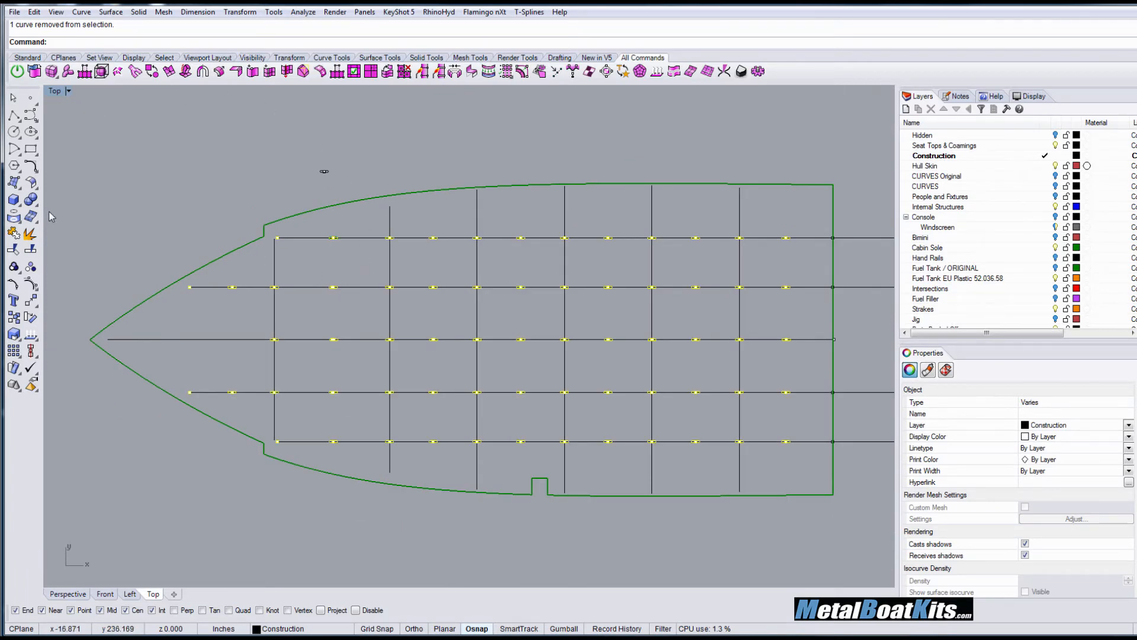
- Trim the cabin sole surface inside the three forwardmost slots of the upper inner stringer in Shaded display, using the selected slots as cutters
left_click(15, 252)
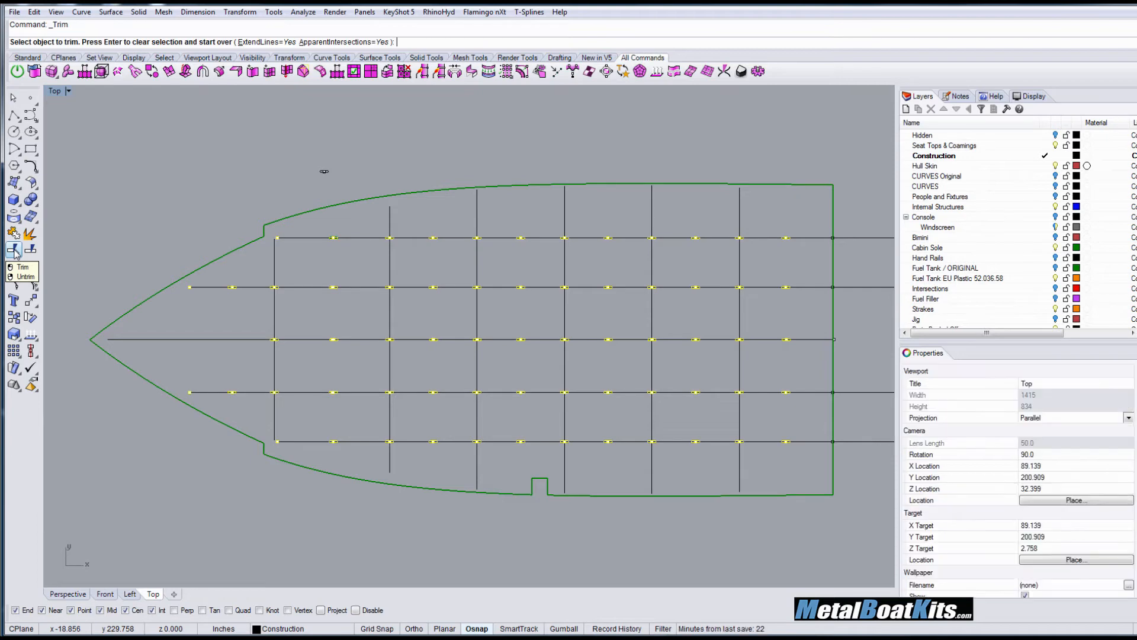
left_click(69, 92)
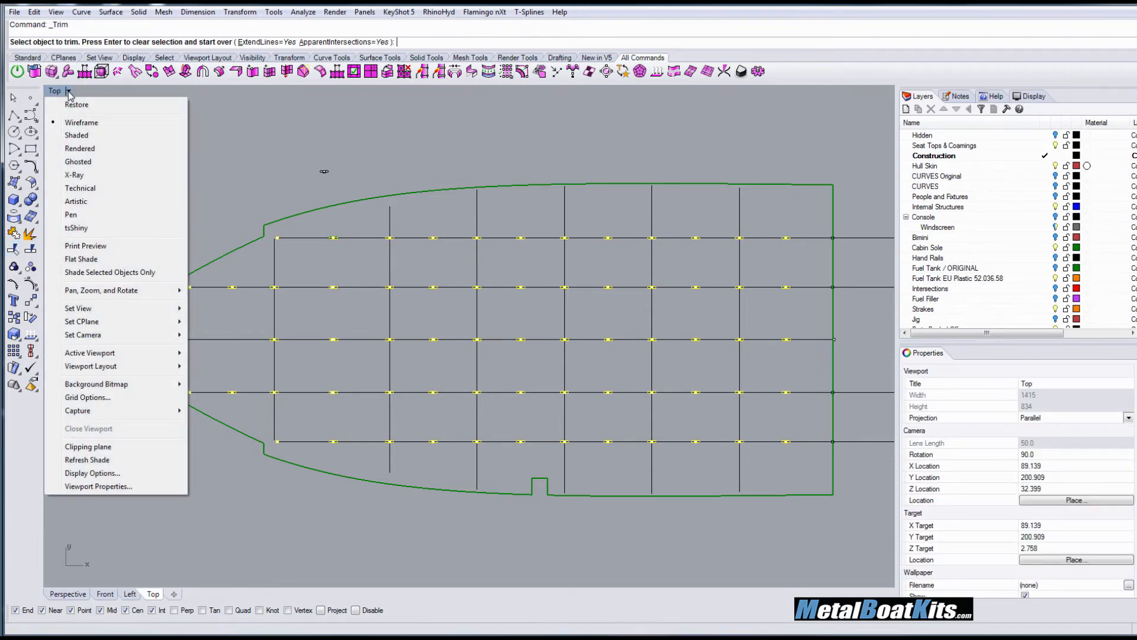
left_click(76, 136)
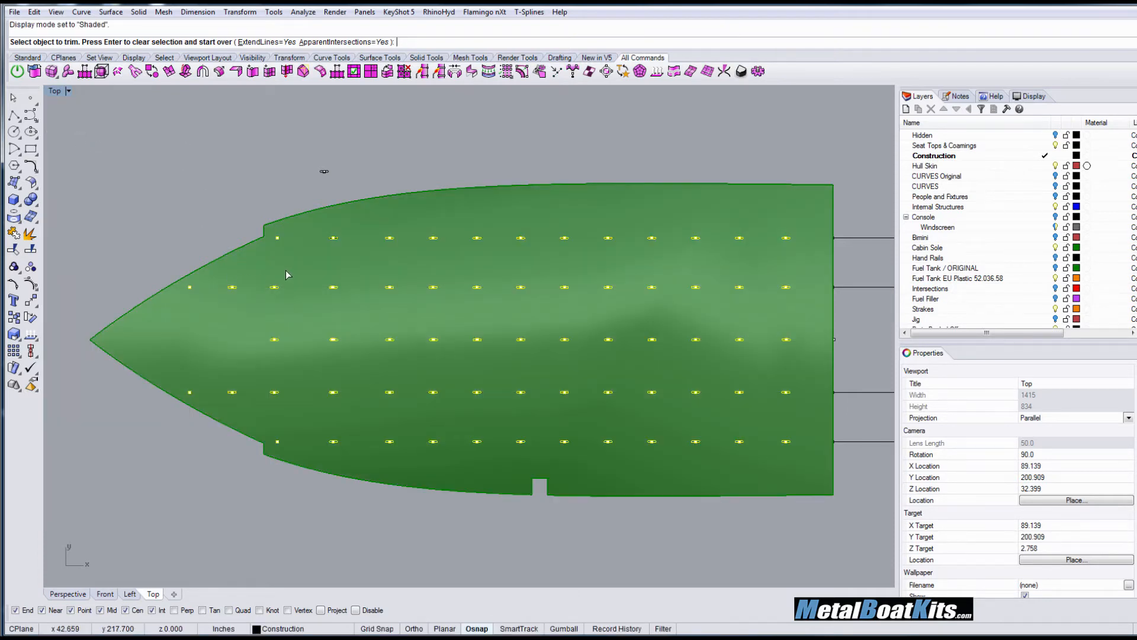
scroll(282, 270, "up", 5)
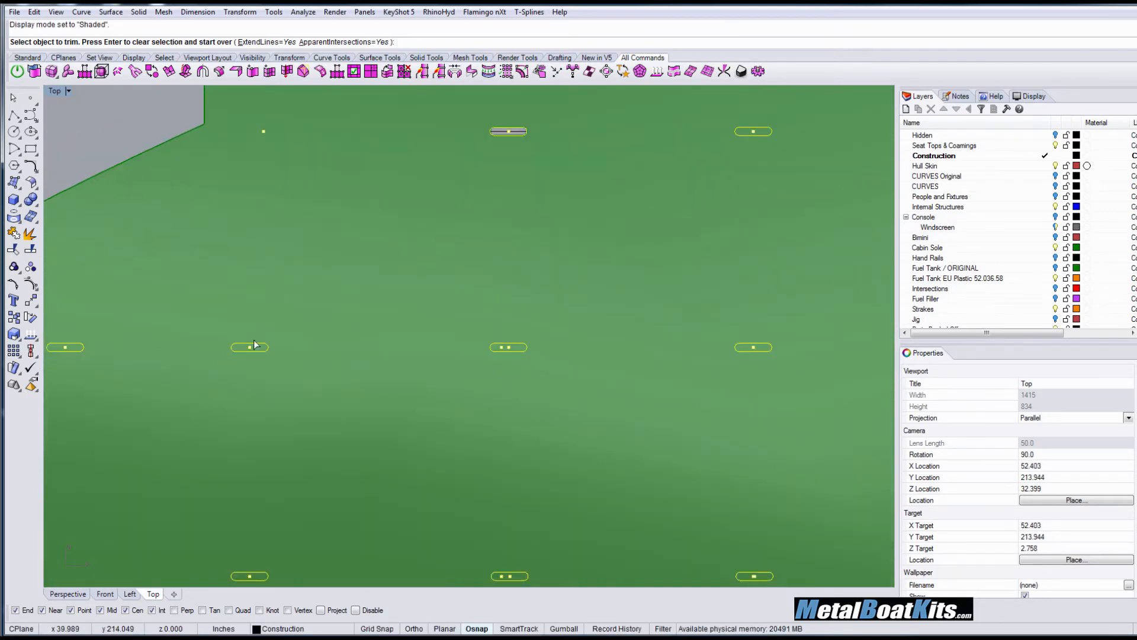
left_click(254, 346)
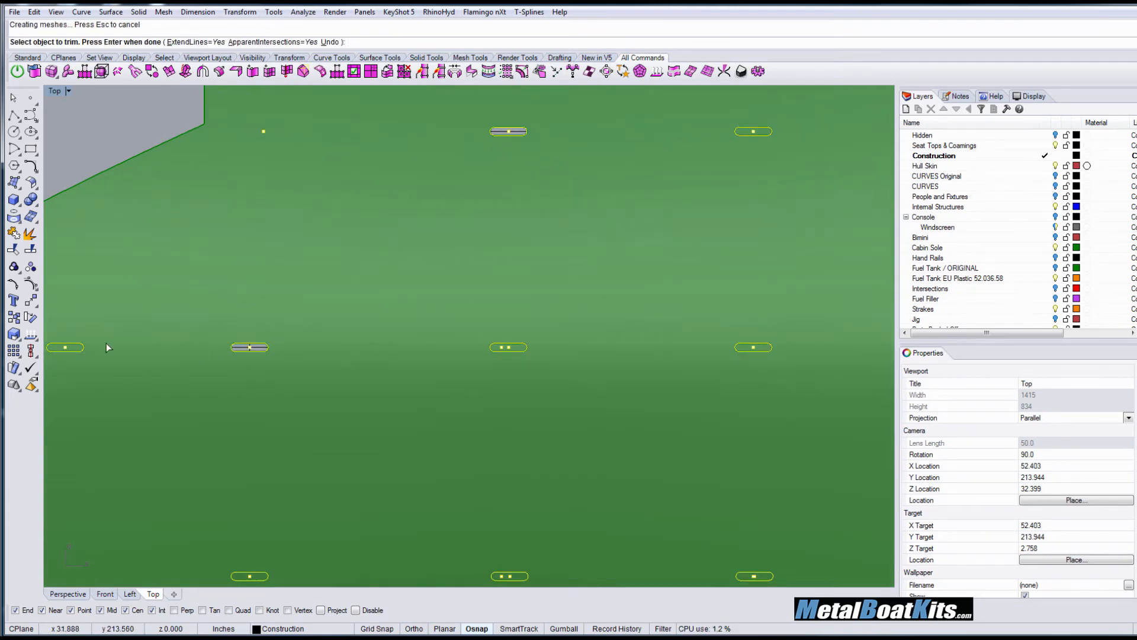
left_click(76, 349)
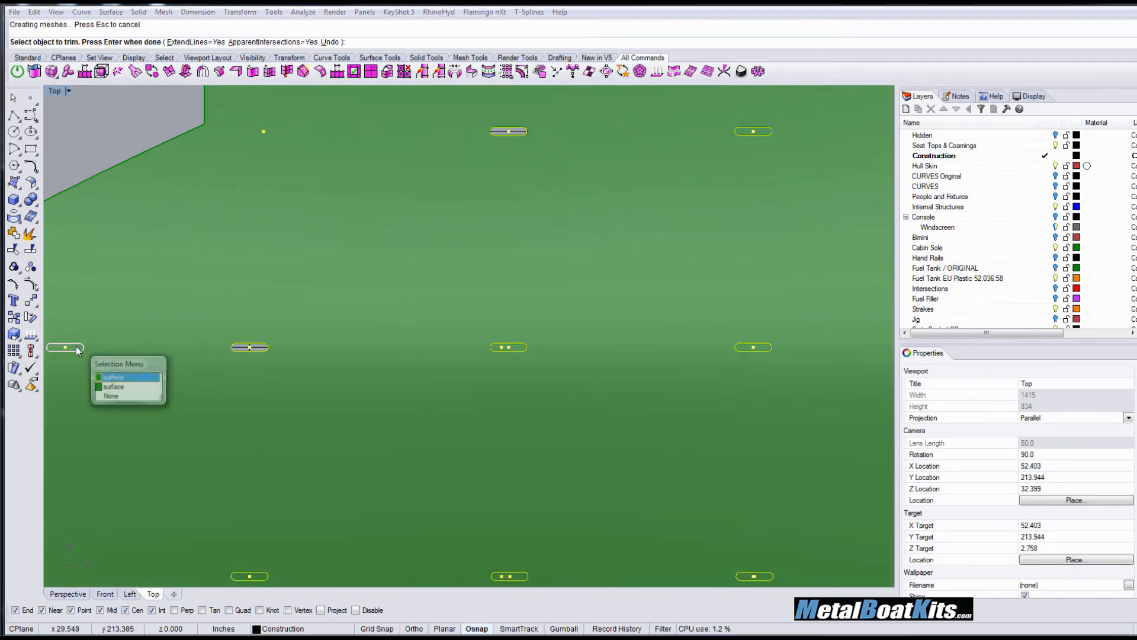
left_click(114, 387)
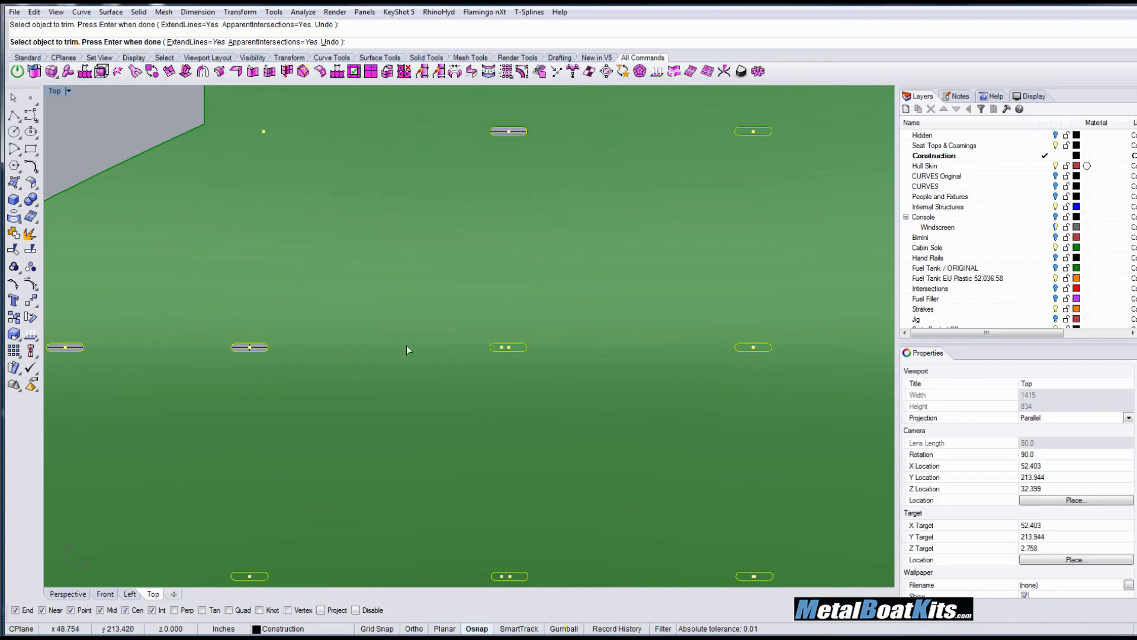
scroll(517, 343, "up", 3)
left_click(496, 385)
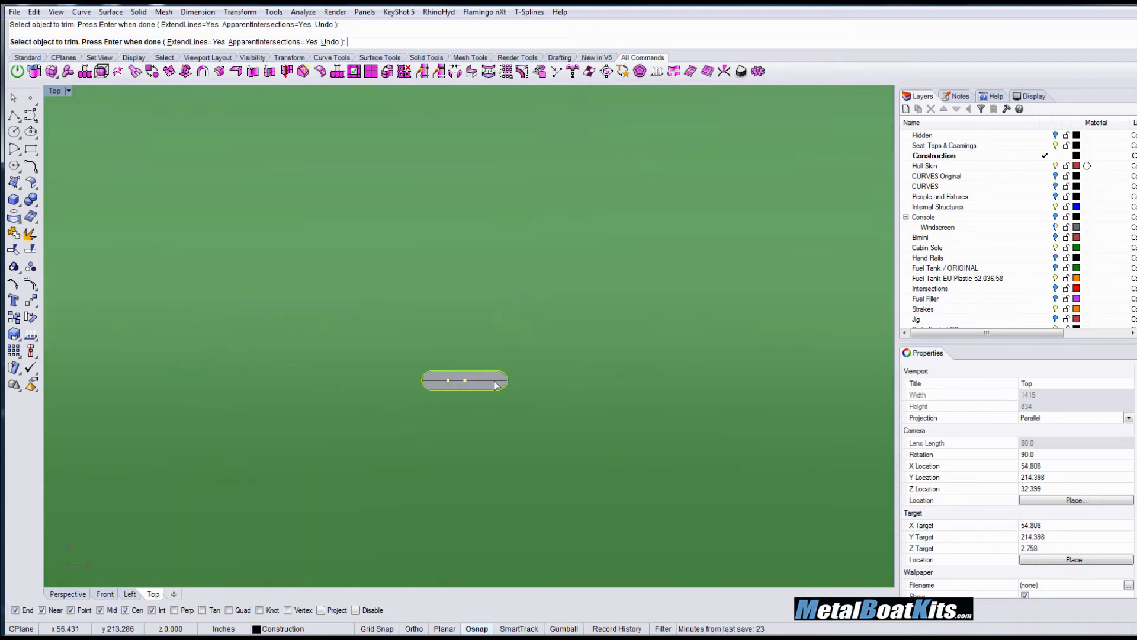
- Trim the cabin sole surface inside the next four slots aft along the upper inner stringer
right_click_drag(621, 372, 823, 337)
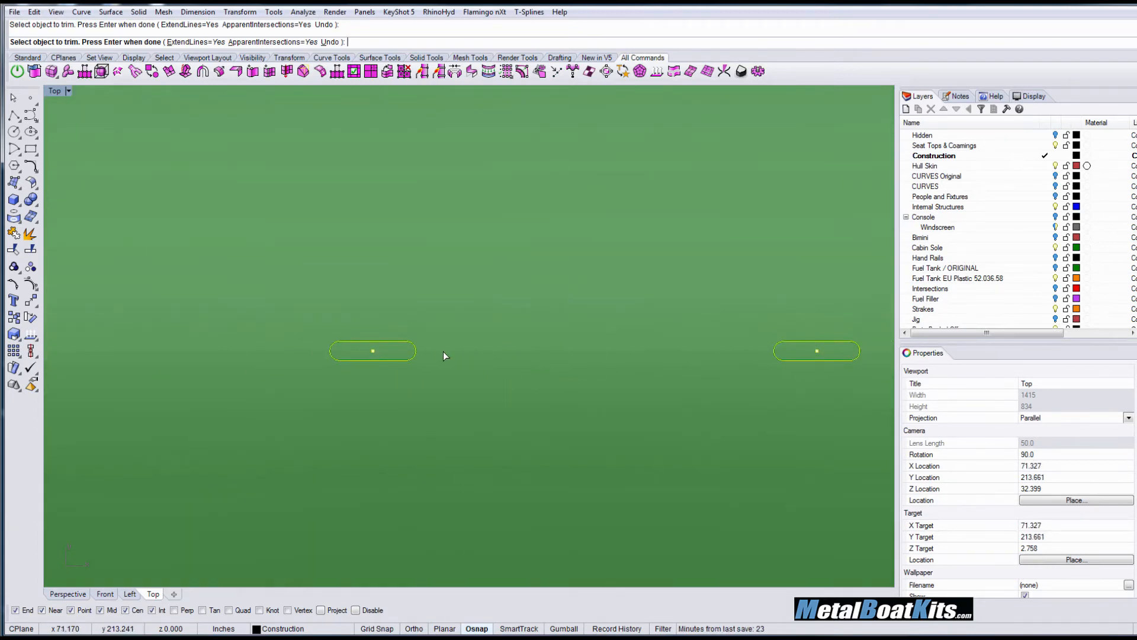
left_click(401, 355)
left_click(847, 352)
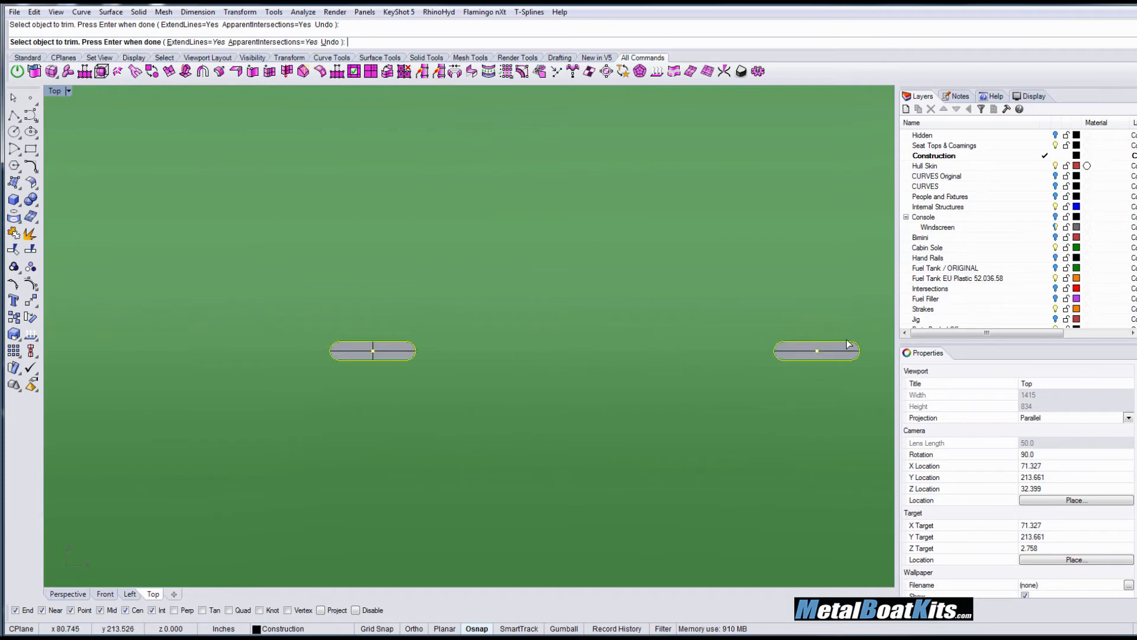
right_click_drag(851, 302, 620, 282)
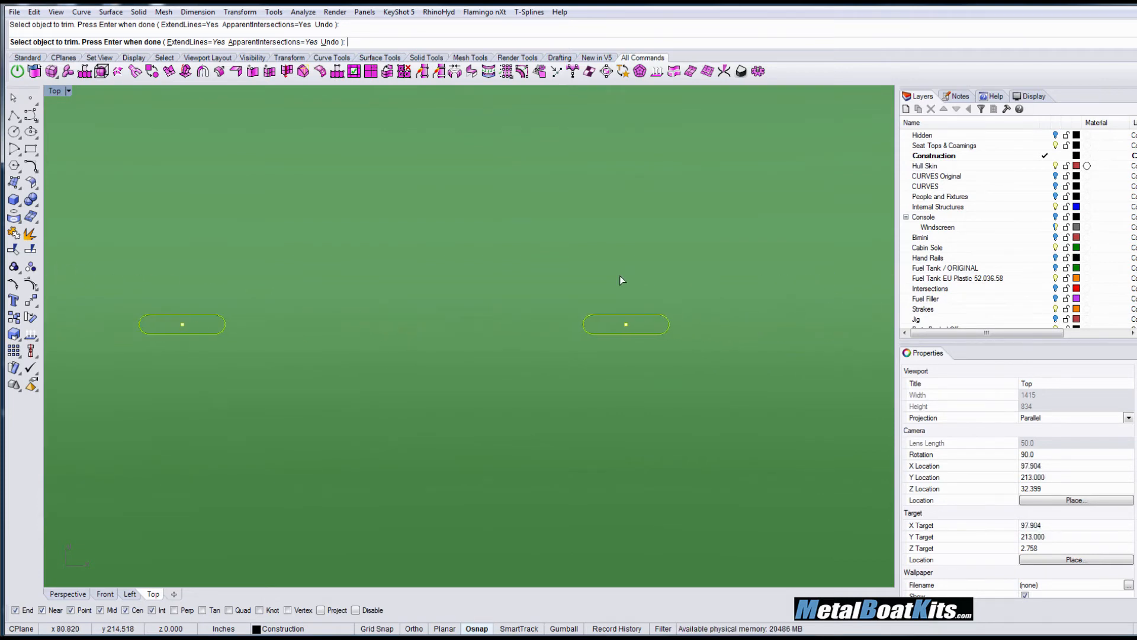
left_click(215, 327)
left_click(641, 329)
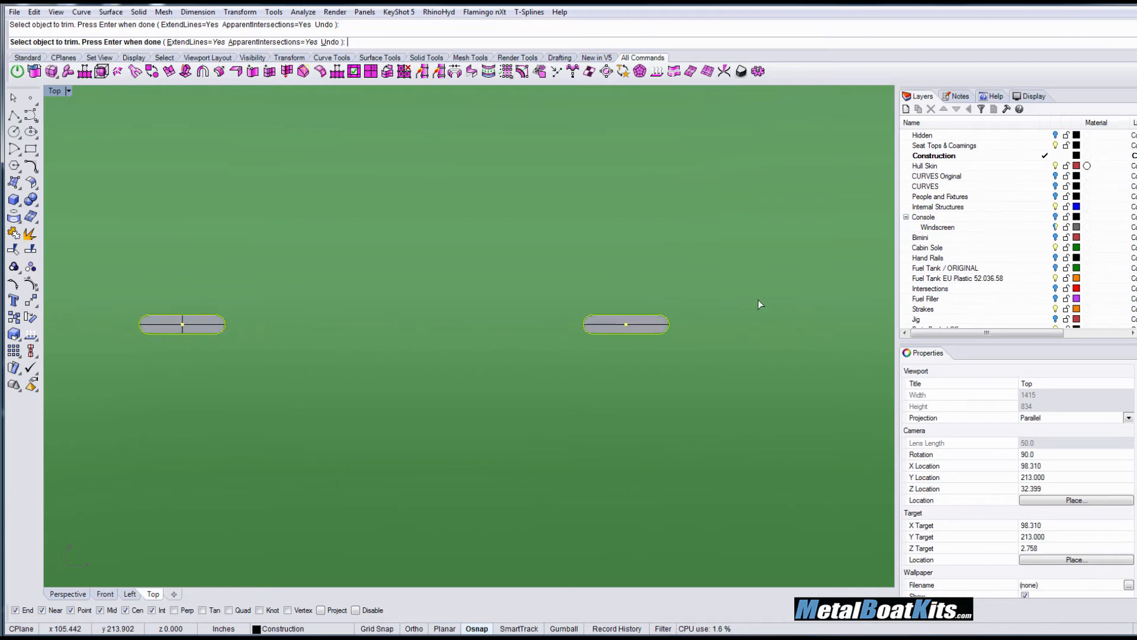
- Continue aft along the same stringer, trimming the cabin sole out of the following three slots
right_click_drag(759, 304, 812, 280)
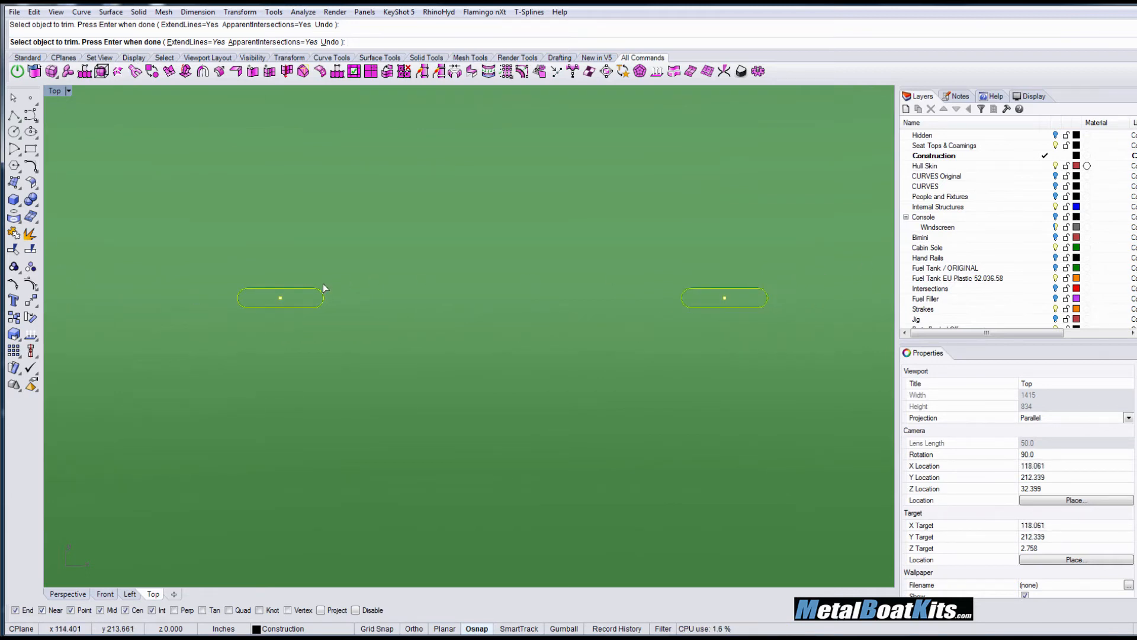
left_click(312, 297)
left_click(737, 299)
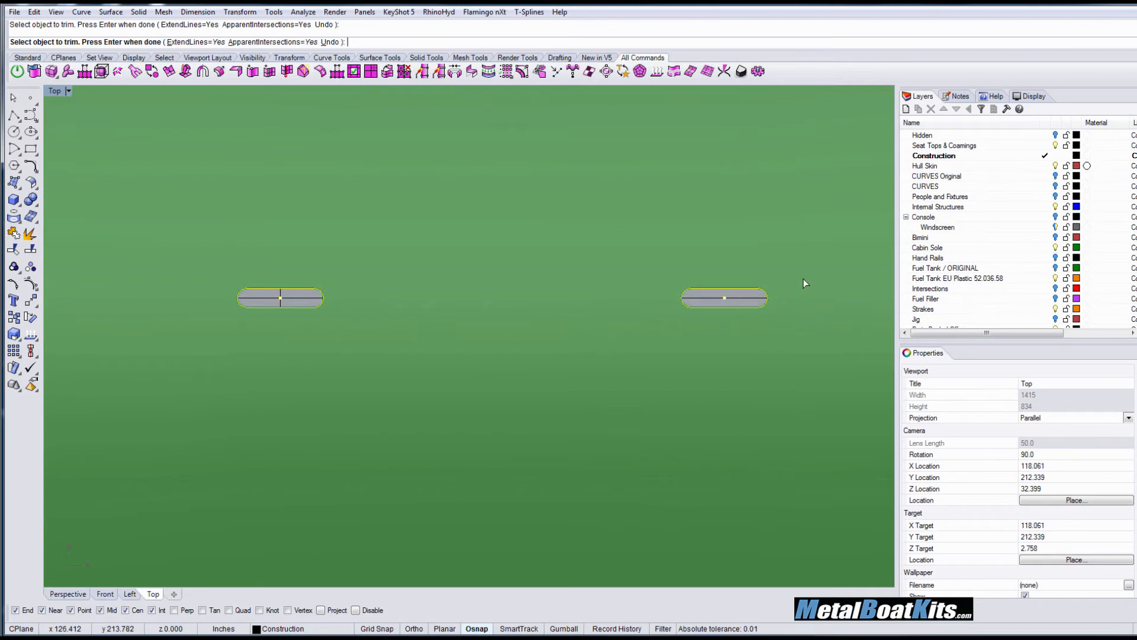
right_click_drag(804, 278, 104, 268)
left_click(492, 289)
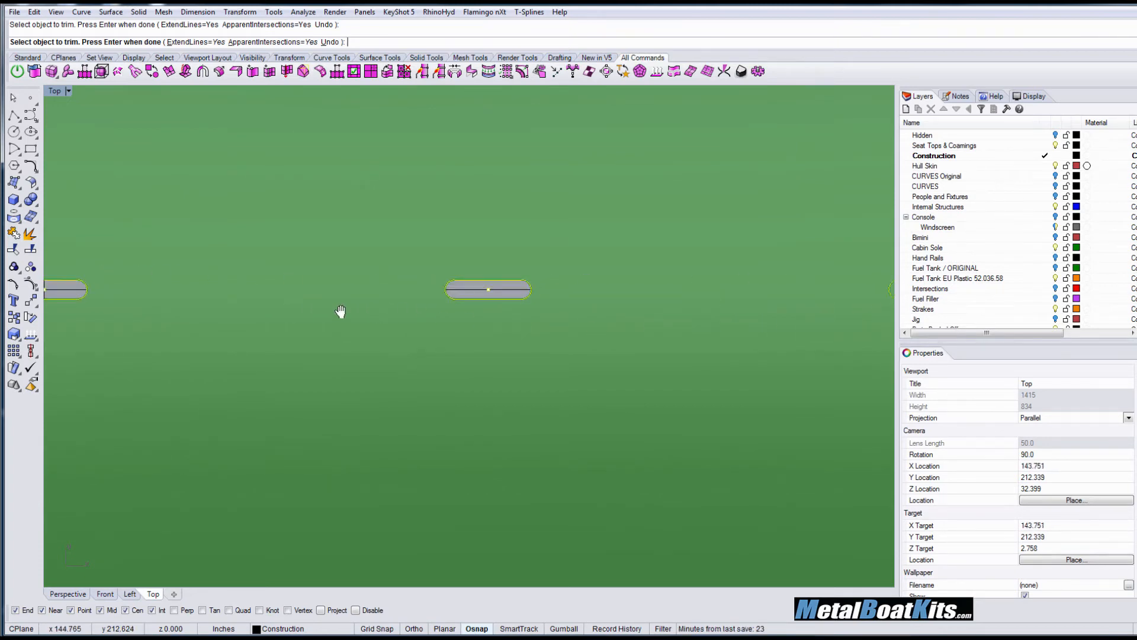
right_click_drag(340, 315, 216, 302)
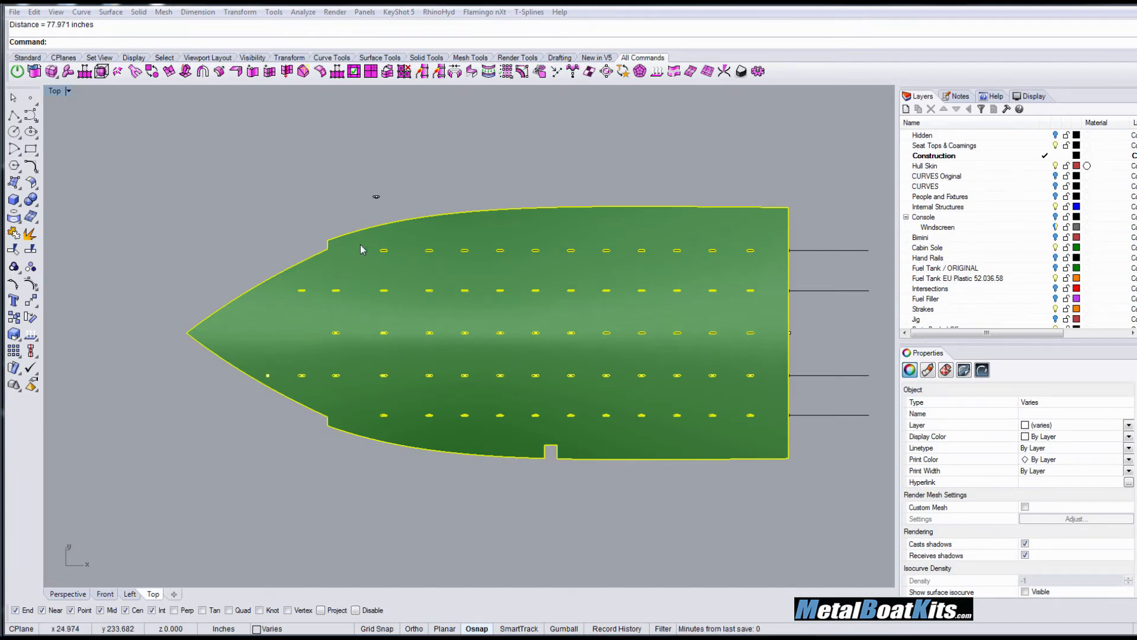
- Switch the Top view to Wireframe display and select only the trimmed cabin sole surface
left_click(348, 266)
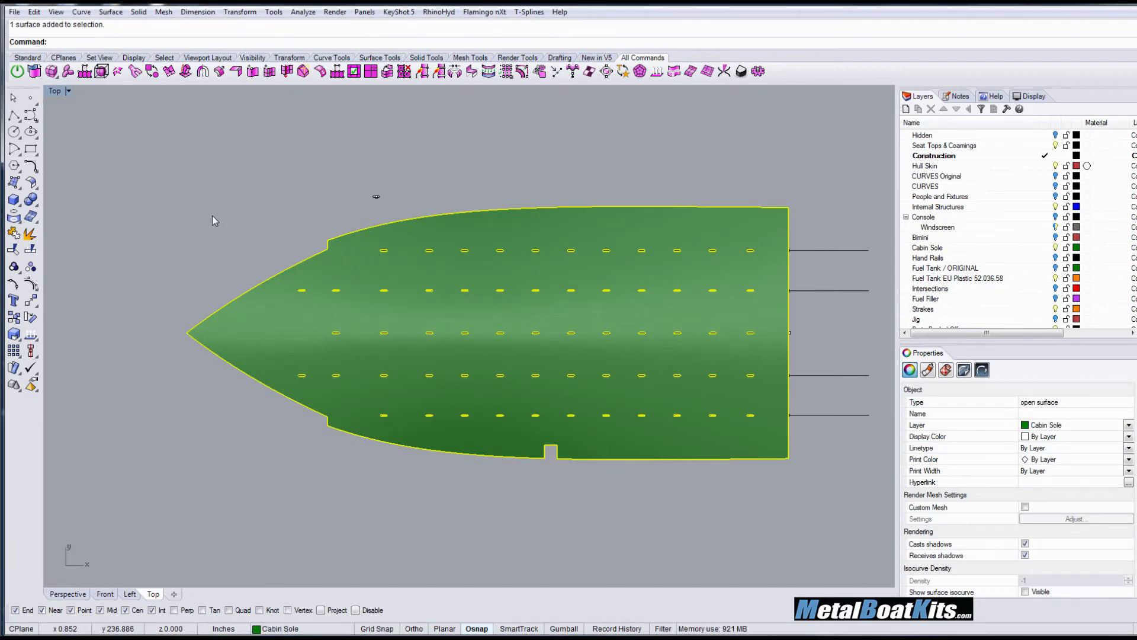
left_click(67, 91)
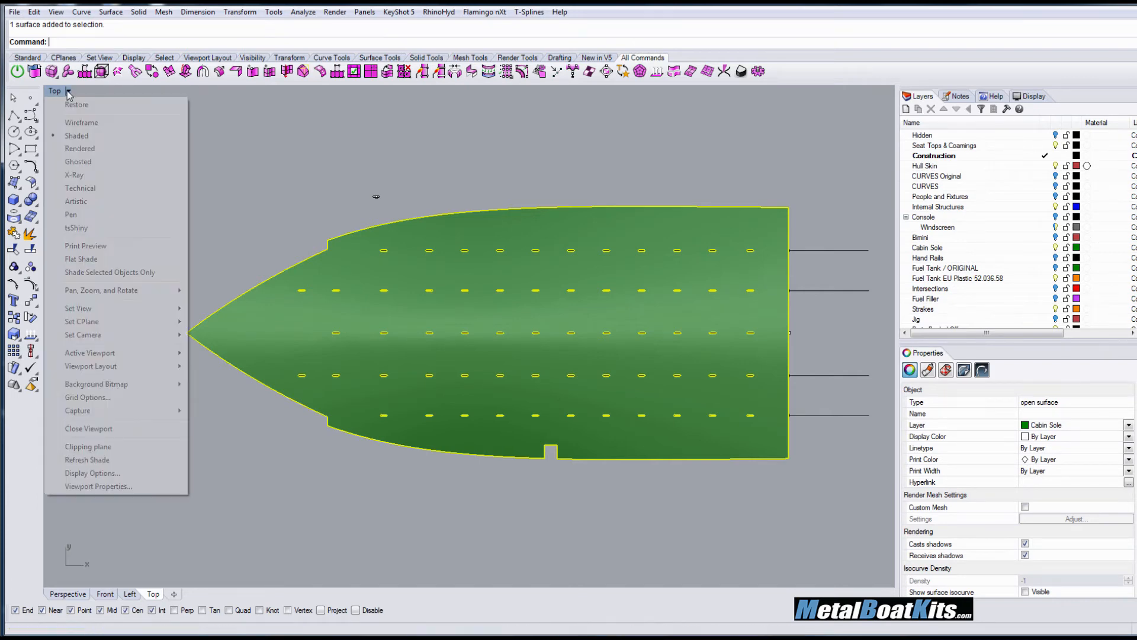
left_click(80, 124)
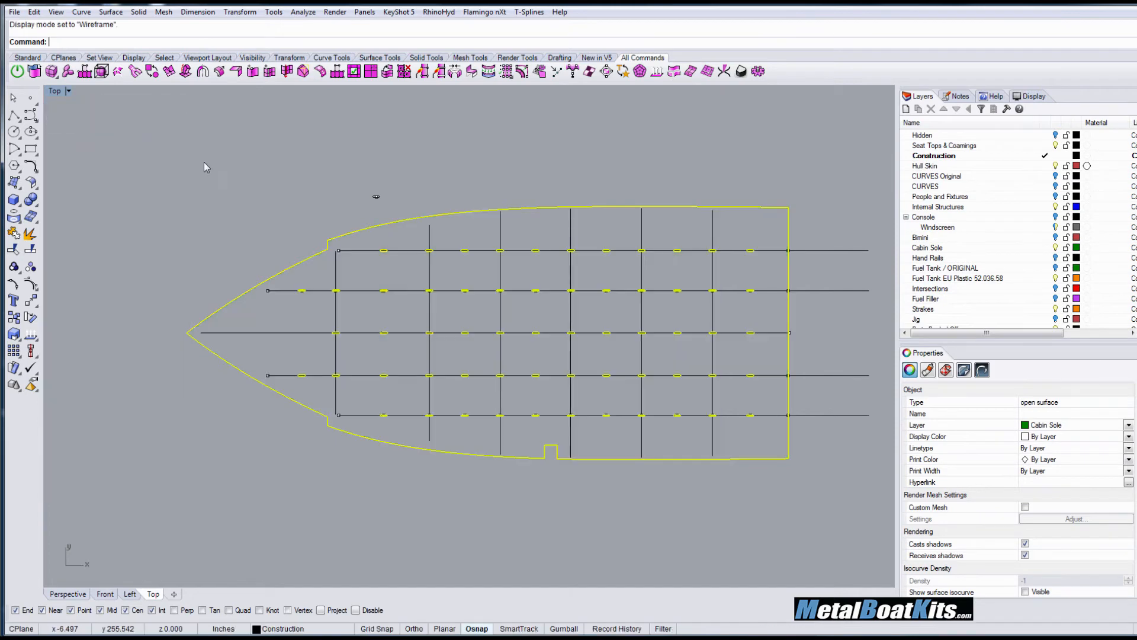
left_click(332, 217)
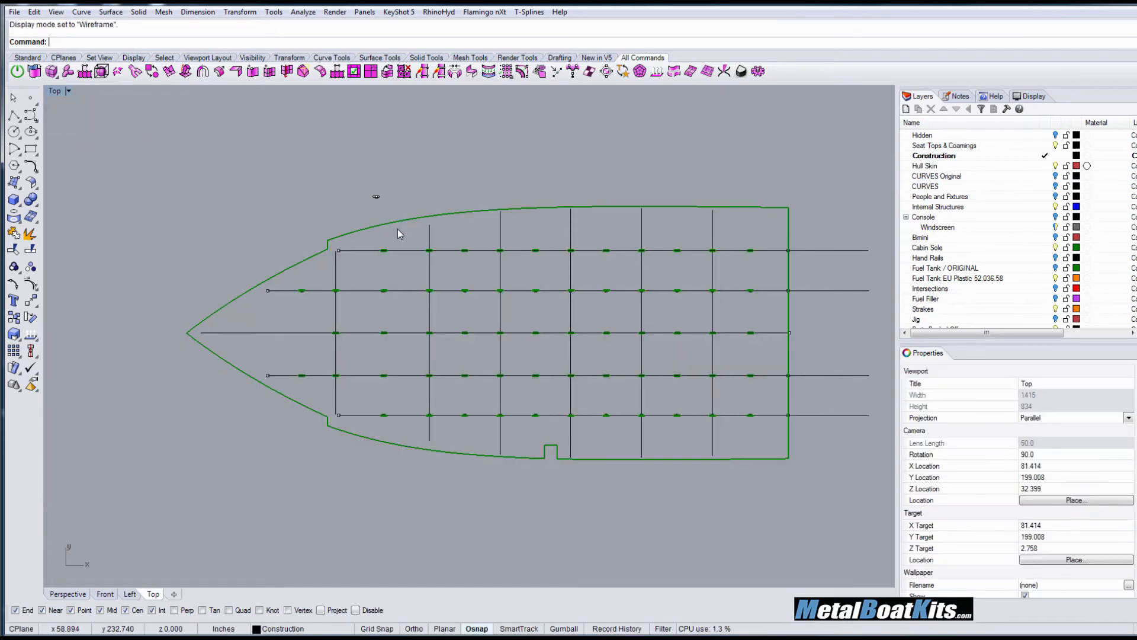
left_click(395, 226)
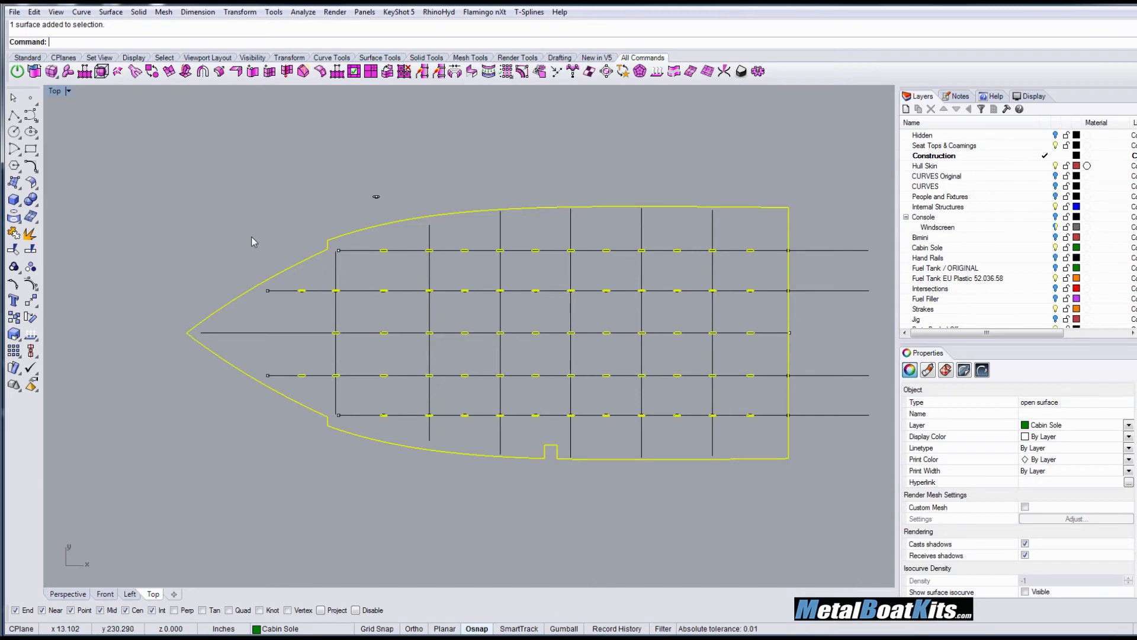
double_click(55, 91)
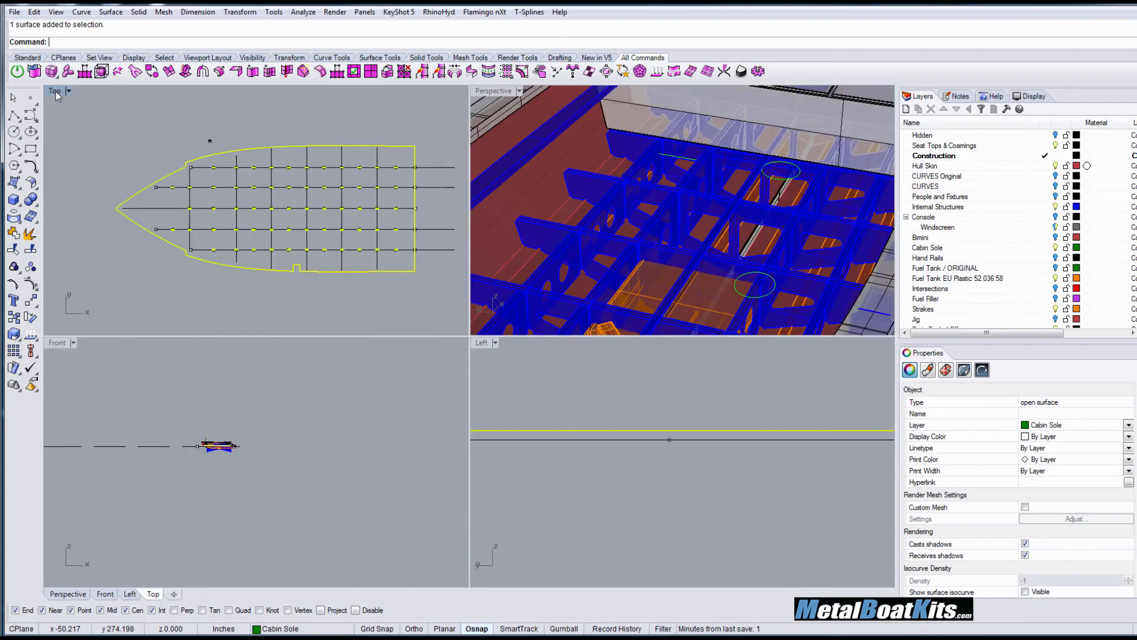
scroll(626, 436, "down", 4)
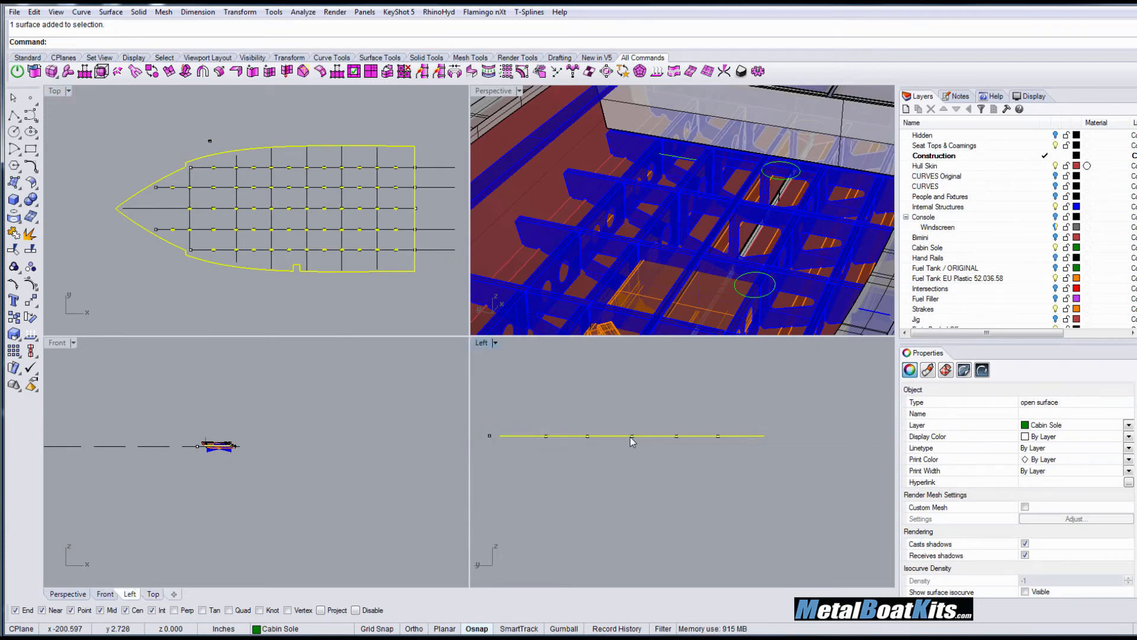
scroll(640, 437, "down", 4)
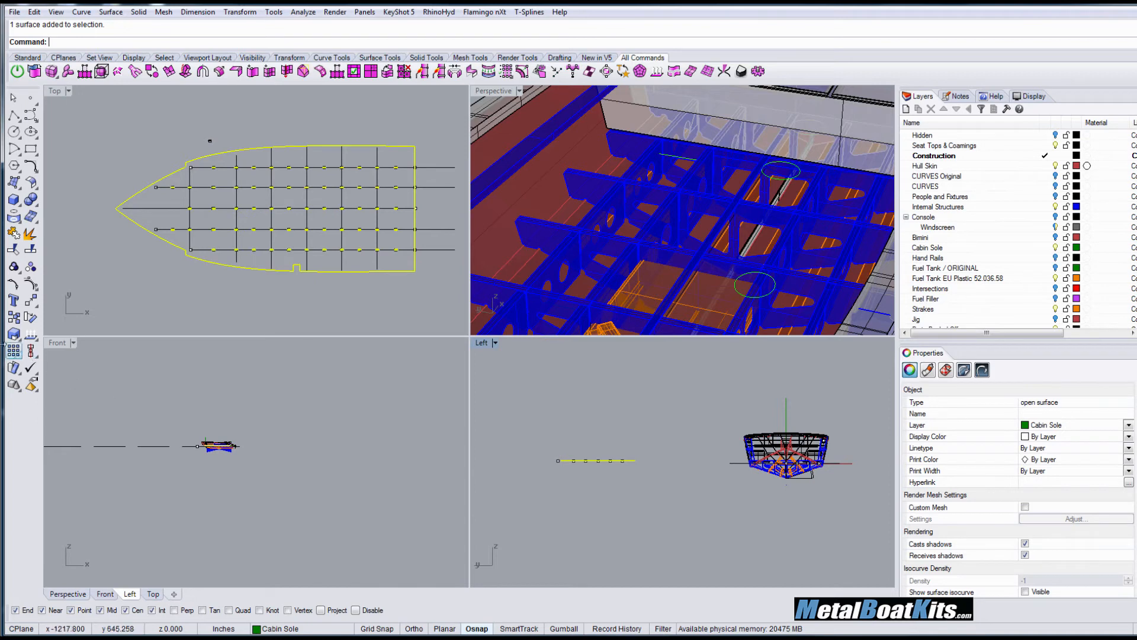
left_click(29, 302)
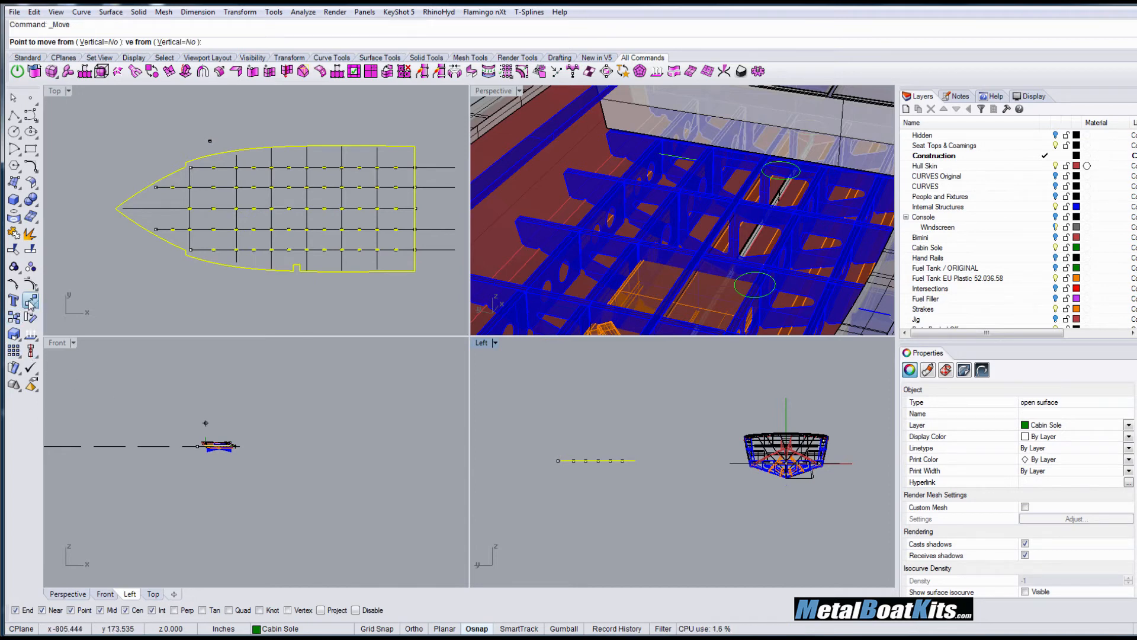
left_click(544, 504)
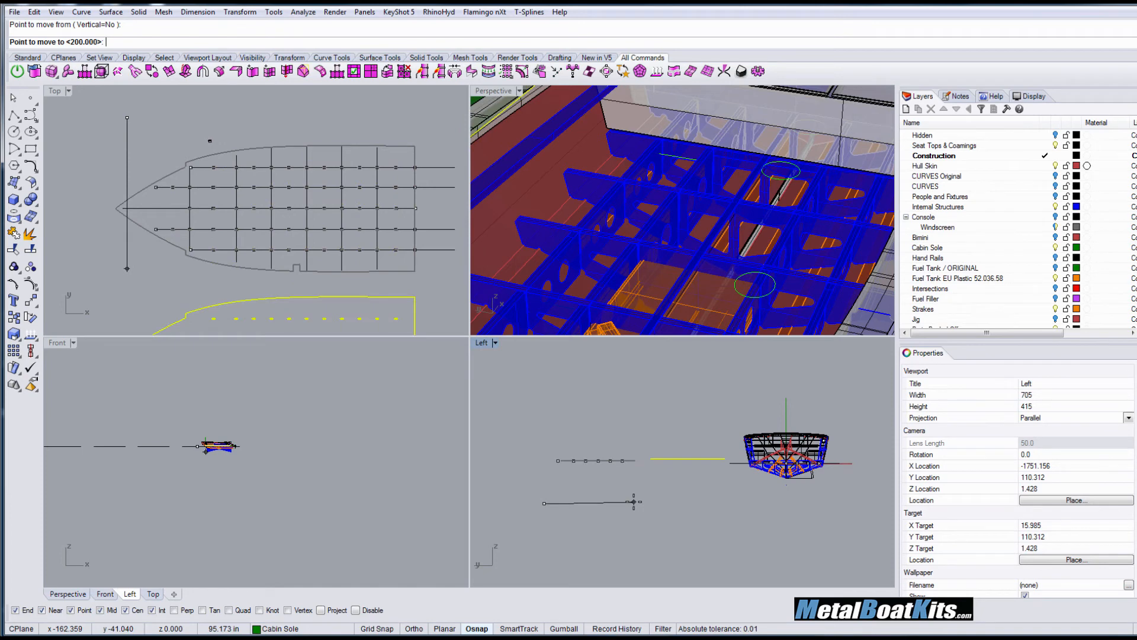
type("@200")
key("shift")
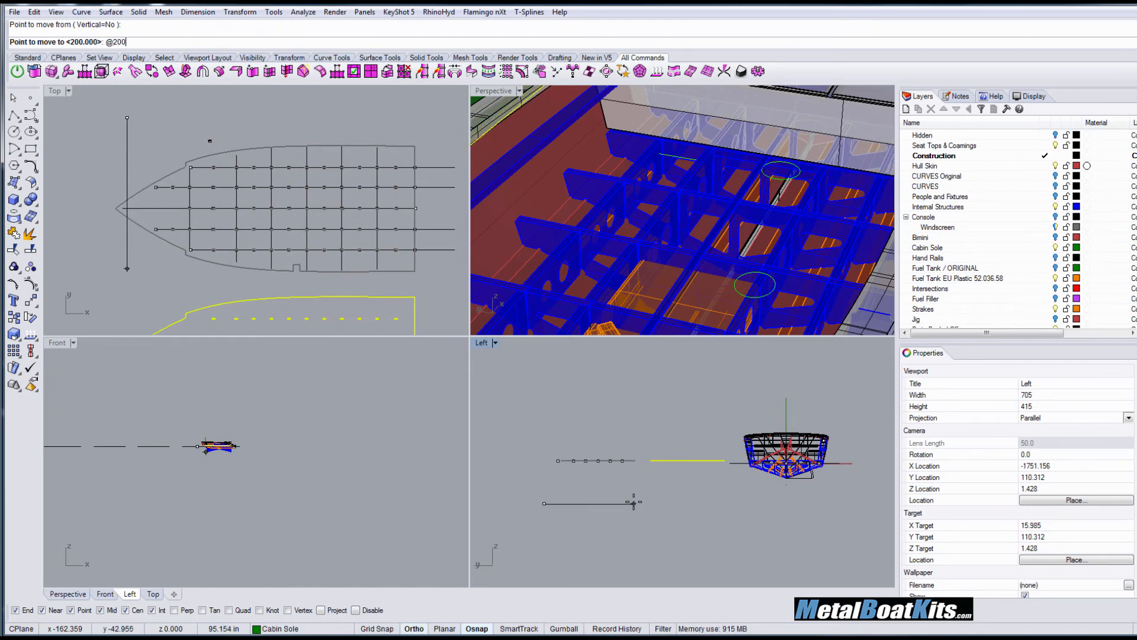
key("Return")
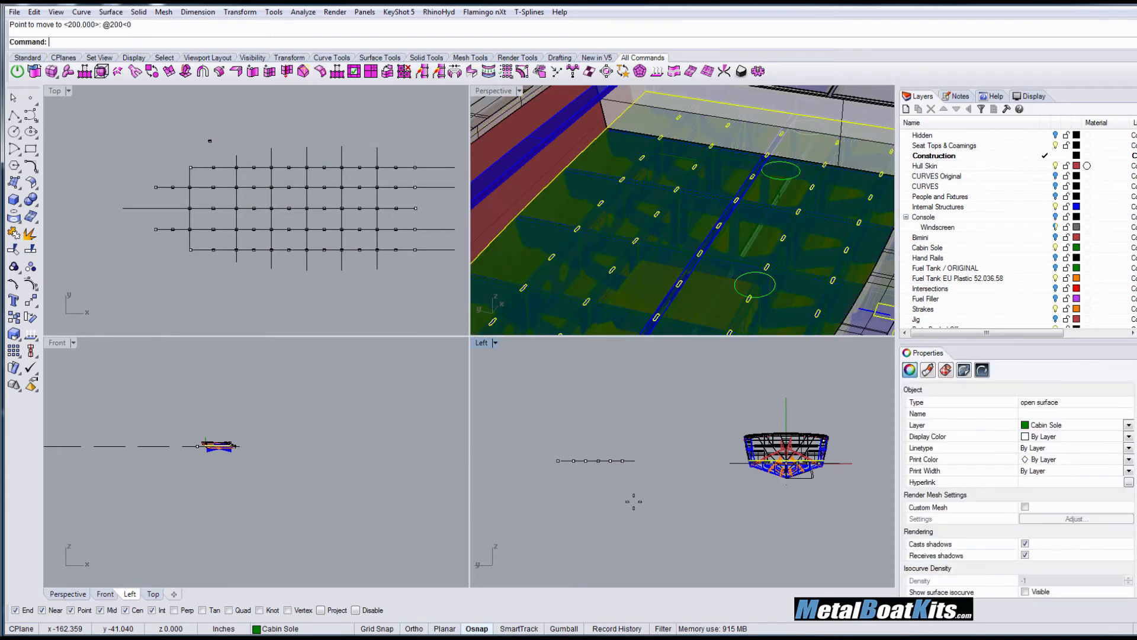
- Examine in the maximized Perspective view how the cabin sole's slots line up with the stringers and frames below
scroll(634, 151, "down", 6)
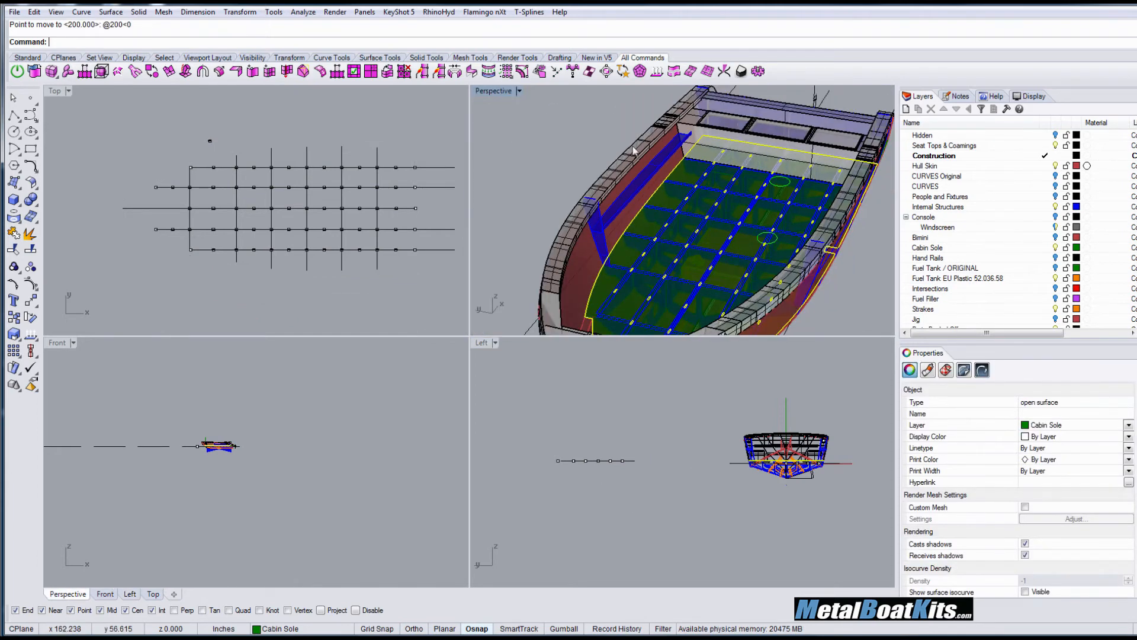
double_click(492, 92)
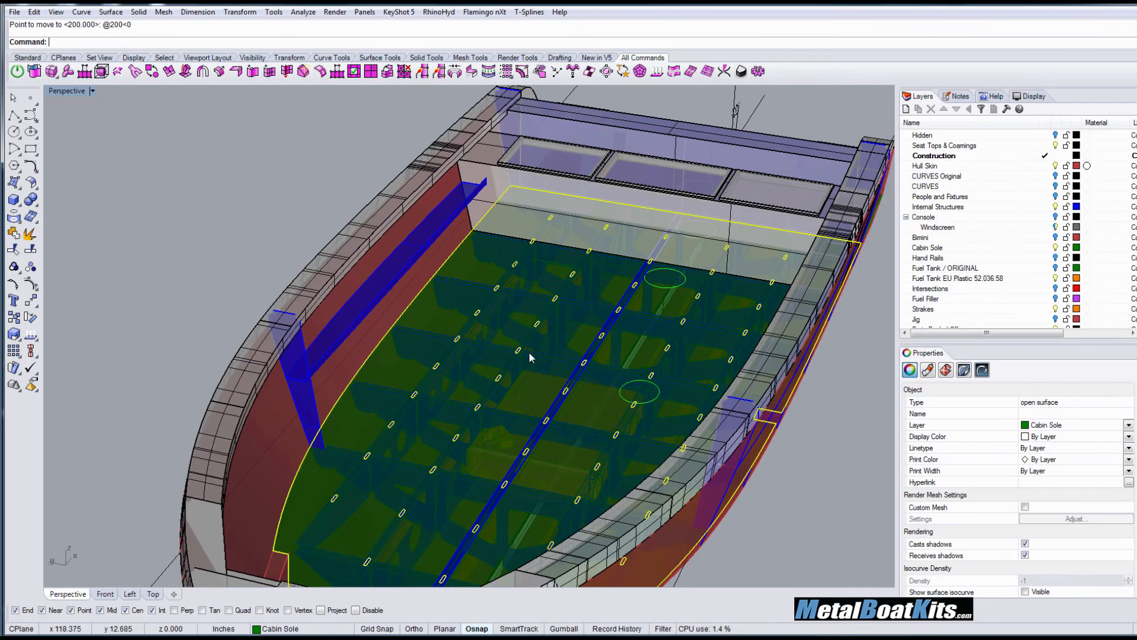
right_click_drag(531, 358, 494, 338)
scroll(494, 338, "up", 5)
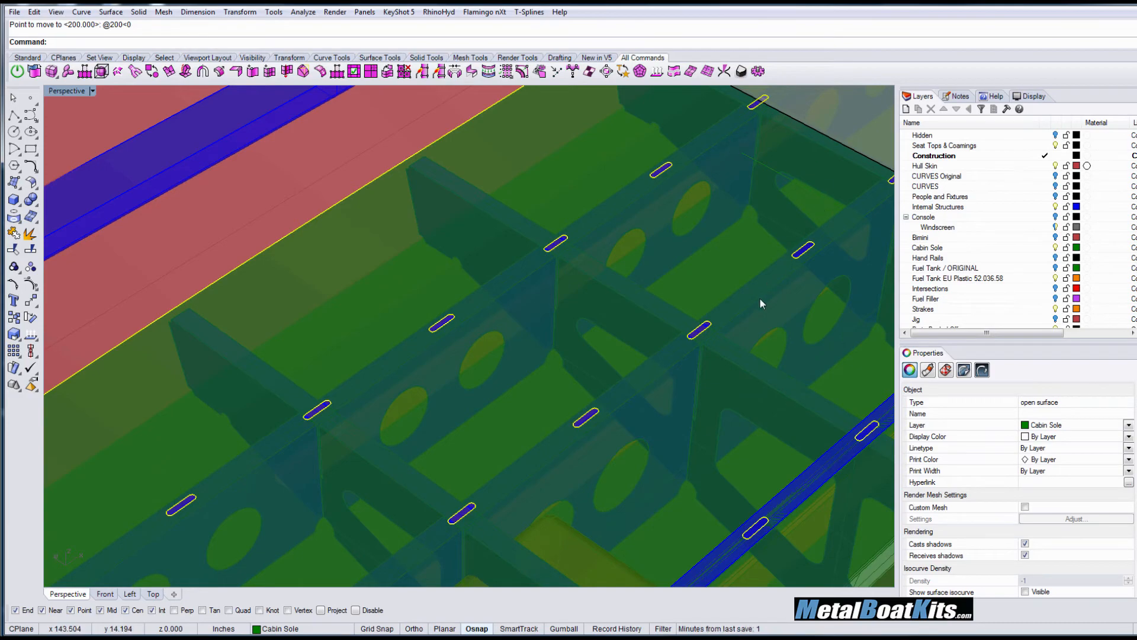
scroll(760, 303, "down", 10)
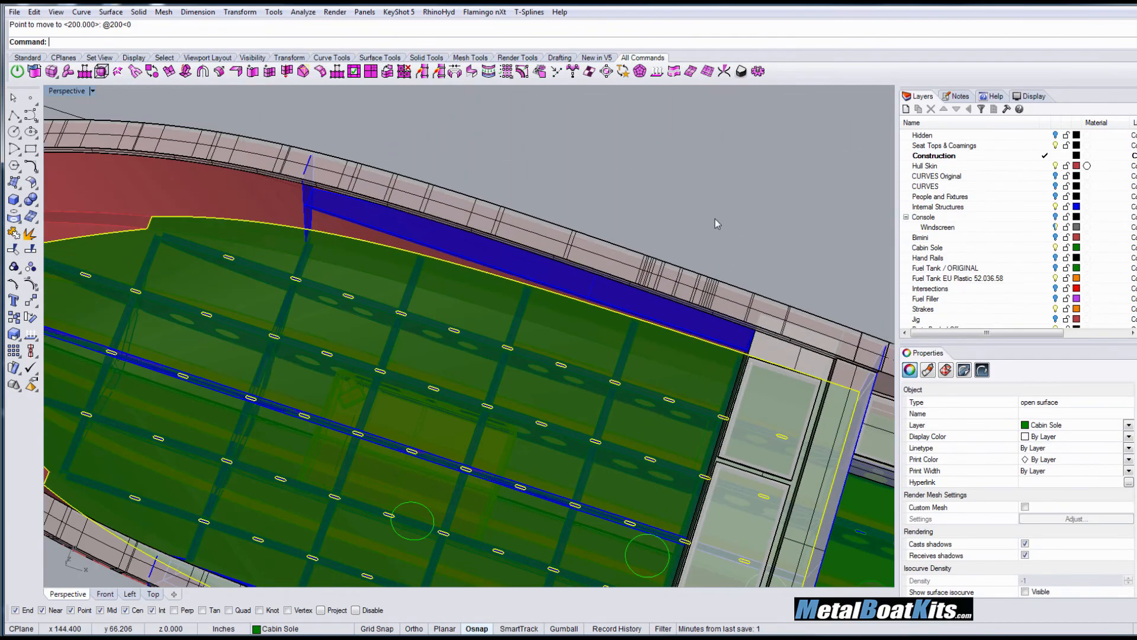
right_click_drag(767, 282, 602, 155)
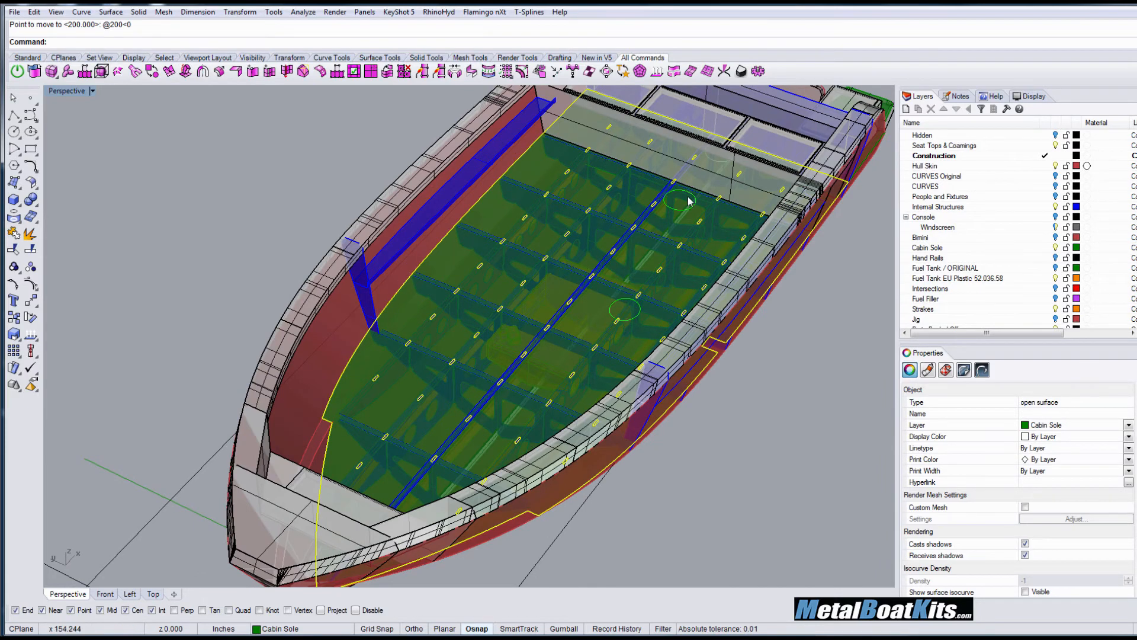
right_click_drag(576, 367, 637, 326)
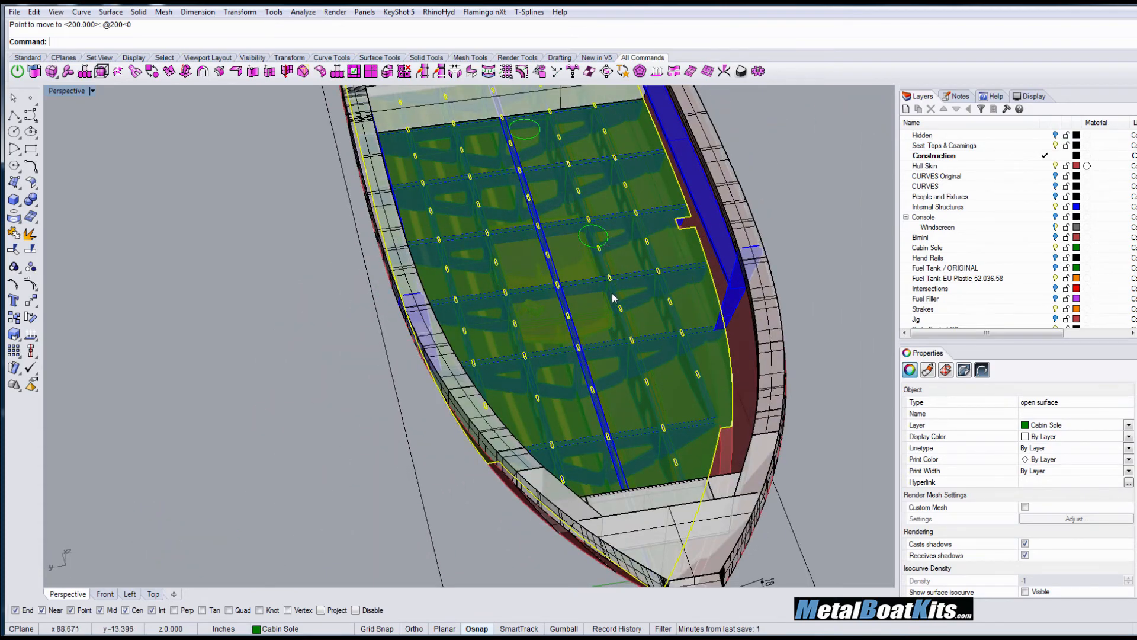
scroll(613, 293, "up", 10)
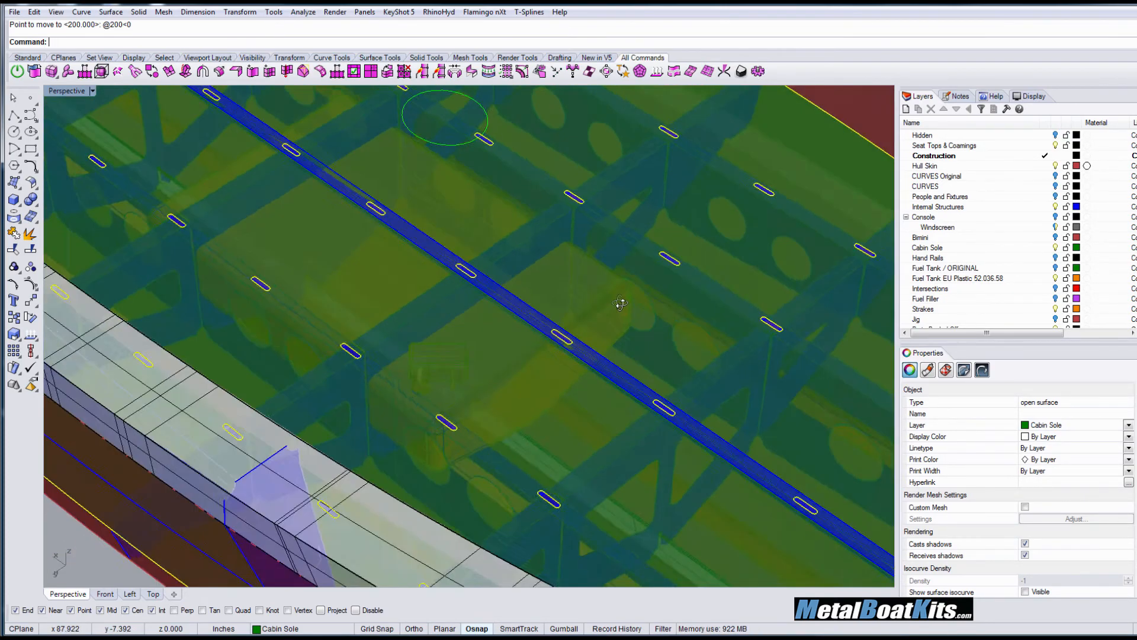
scroll(616, 297, "down", 3)
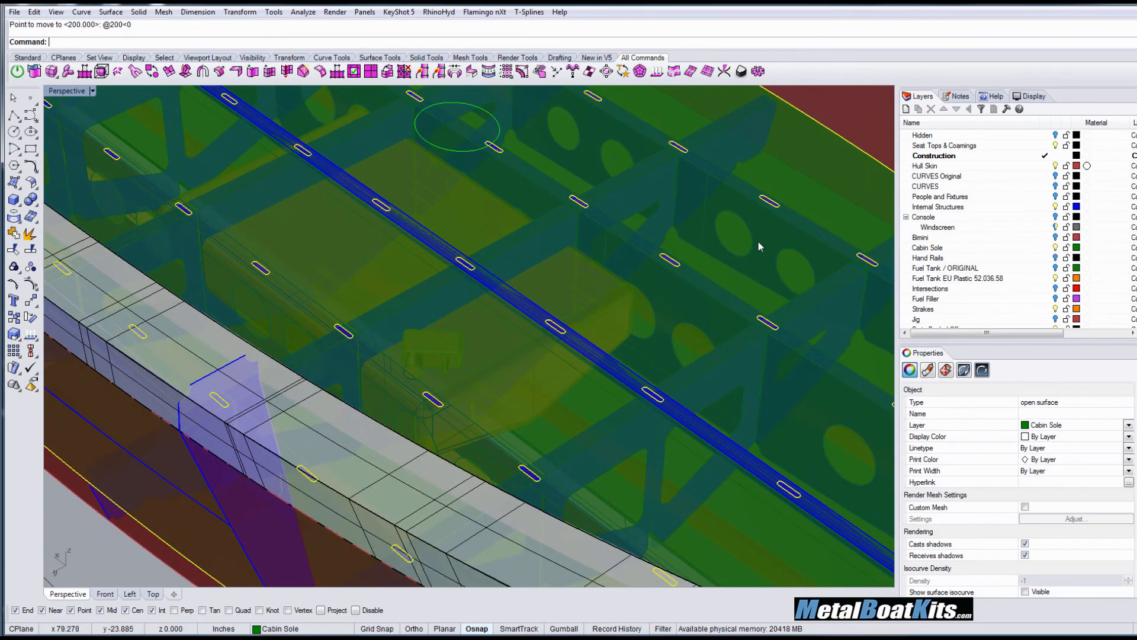
scroll(746, 317, "down", 6)
right_click_drag(745, 317, 525, 333)
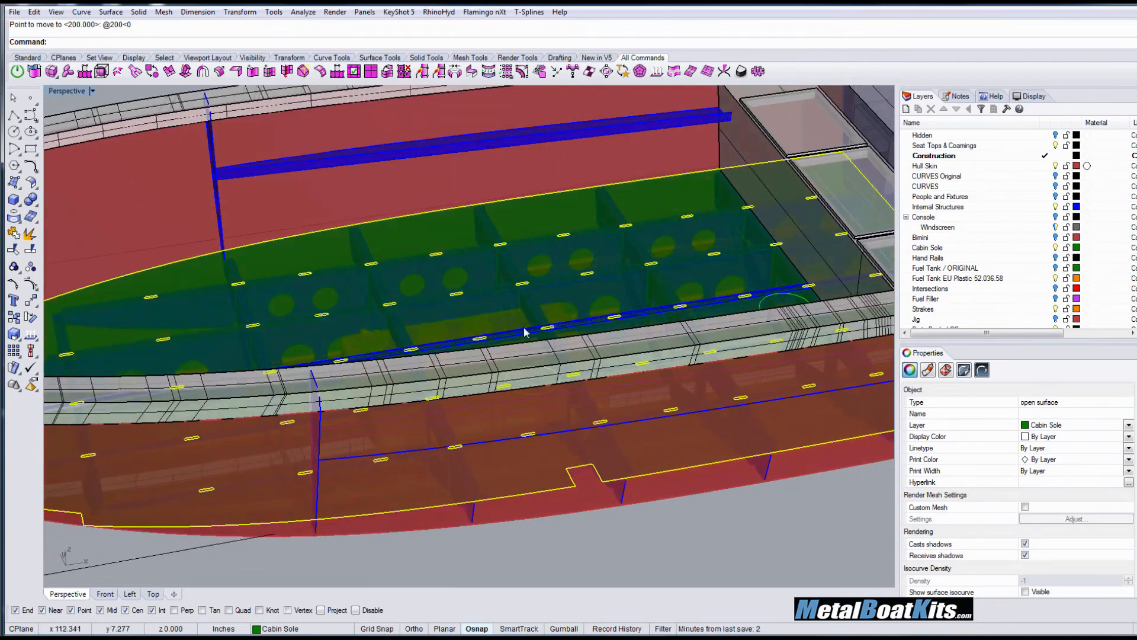
scroll(505, 354, "down", 5)
right_click_drag(632, 367, 559, 386)
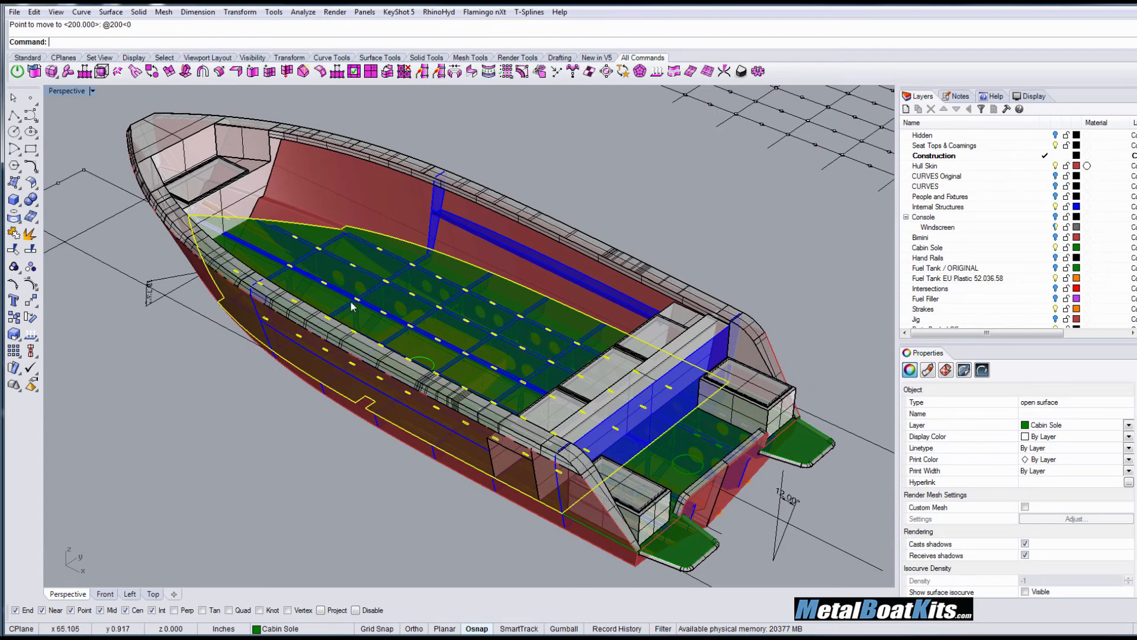
- Deselect the cabin sole and inspect the slotted sole in the complete boat from the stern, bow and close up
left_click(144, 341)
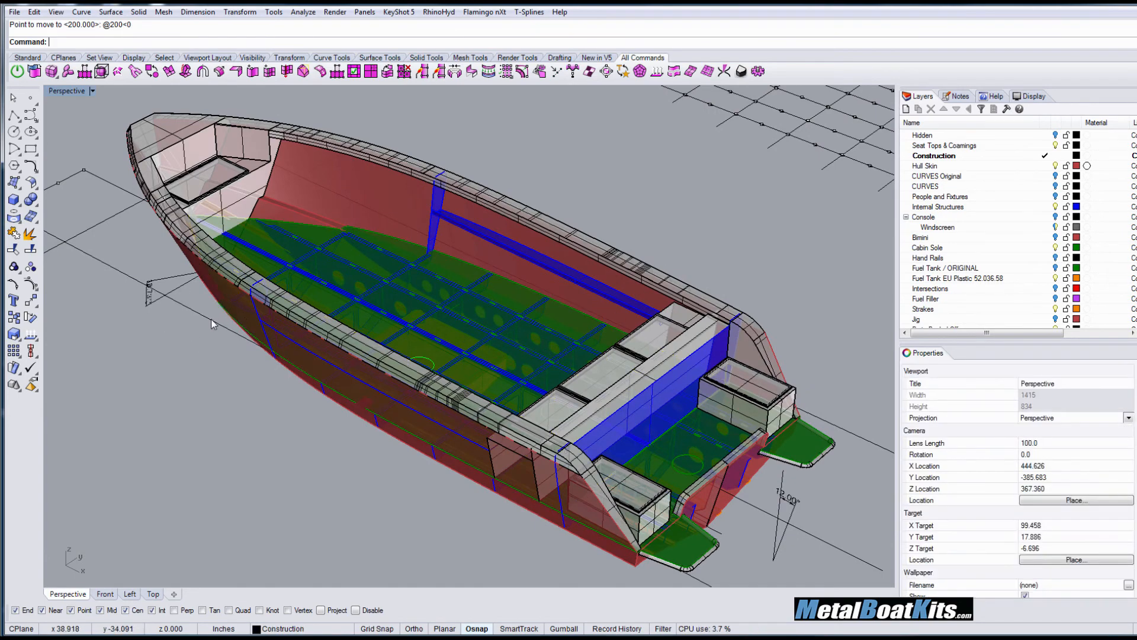
scroll(212, 324, "up", 4)
right_click_drag(230, 379, 423, 348)
scroll(392, 435, "down", 4)
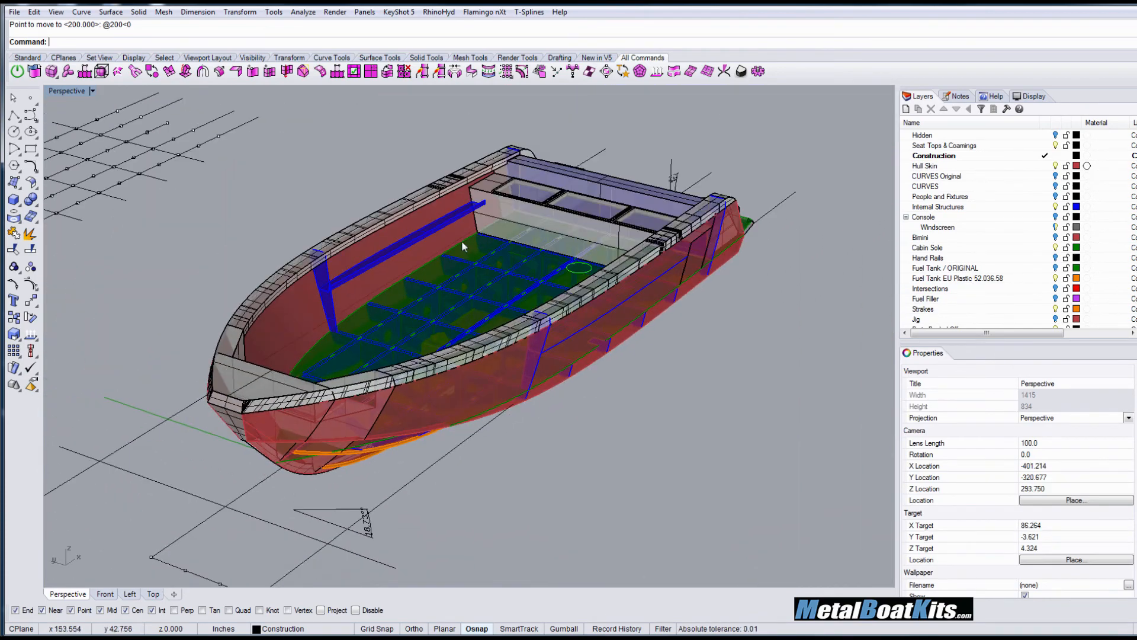
right_click_drag(456, 162, 733, 427)
scroll(733, 426, "down", 3)
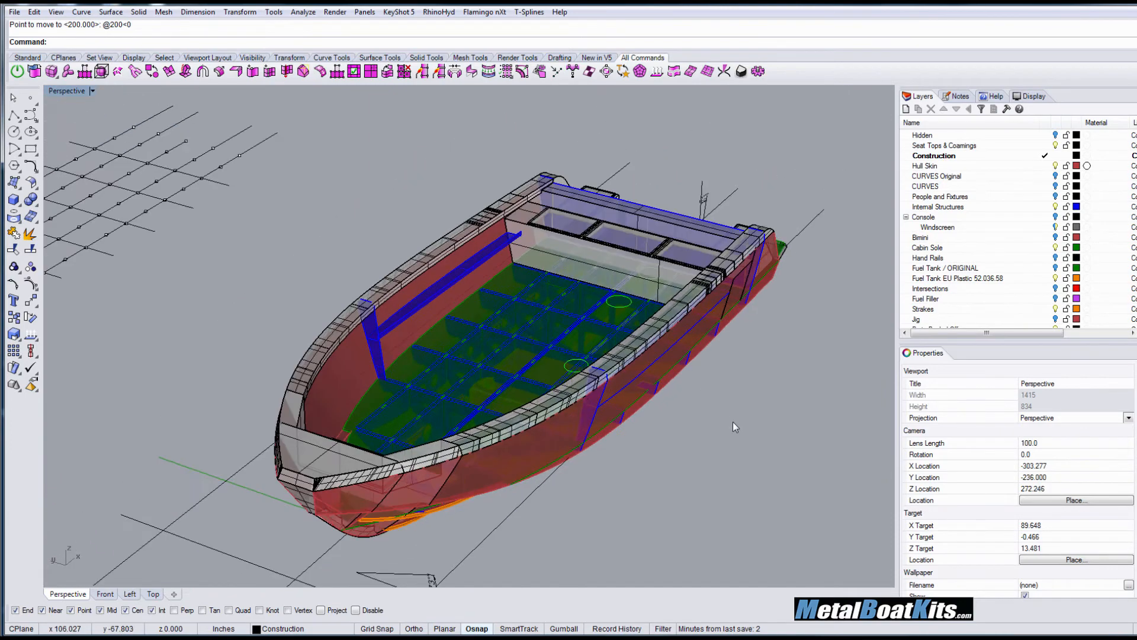
scroll(732, 415, "down", 2)
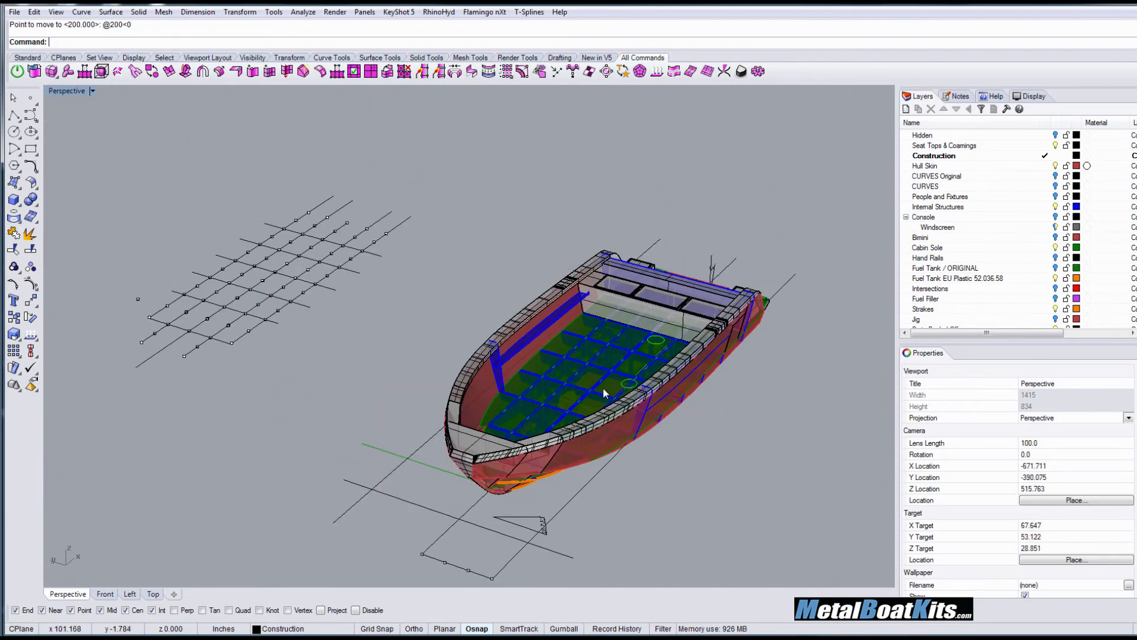
scroll(556, 367, "up", 5)
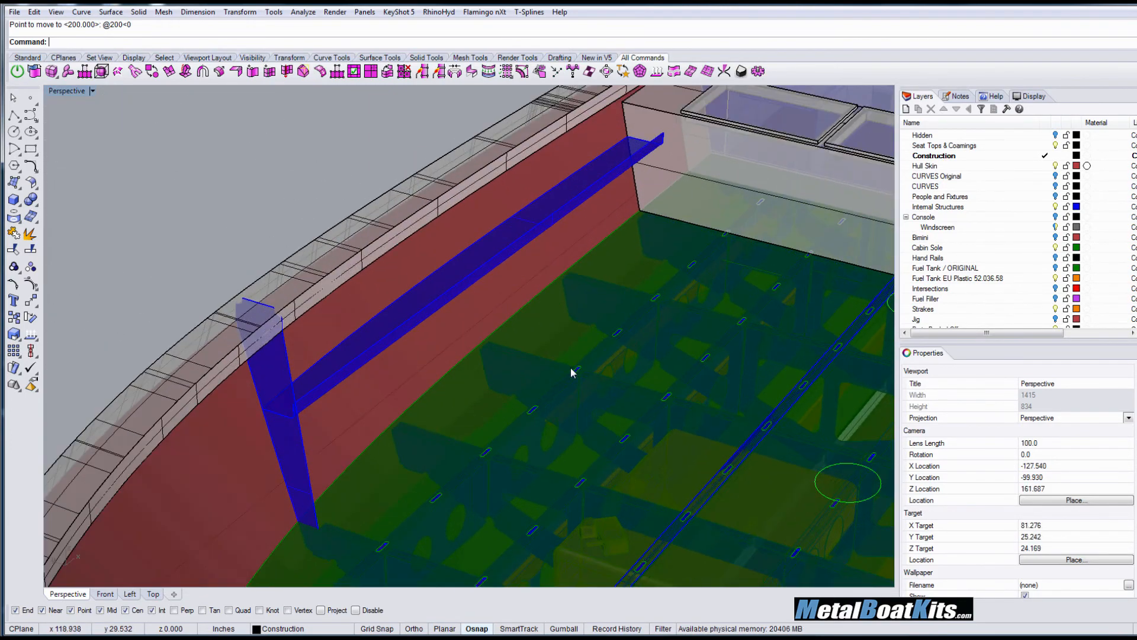
- Select the aft cabin sole surface at the stern, choosing the surface rather than the overlapping polysurface or group
scroll(685, 351, "down", 5)
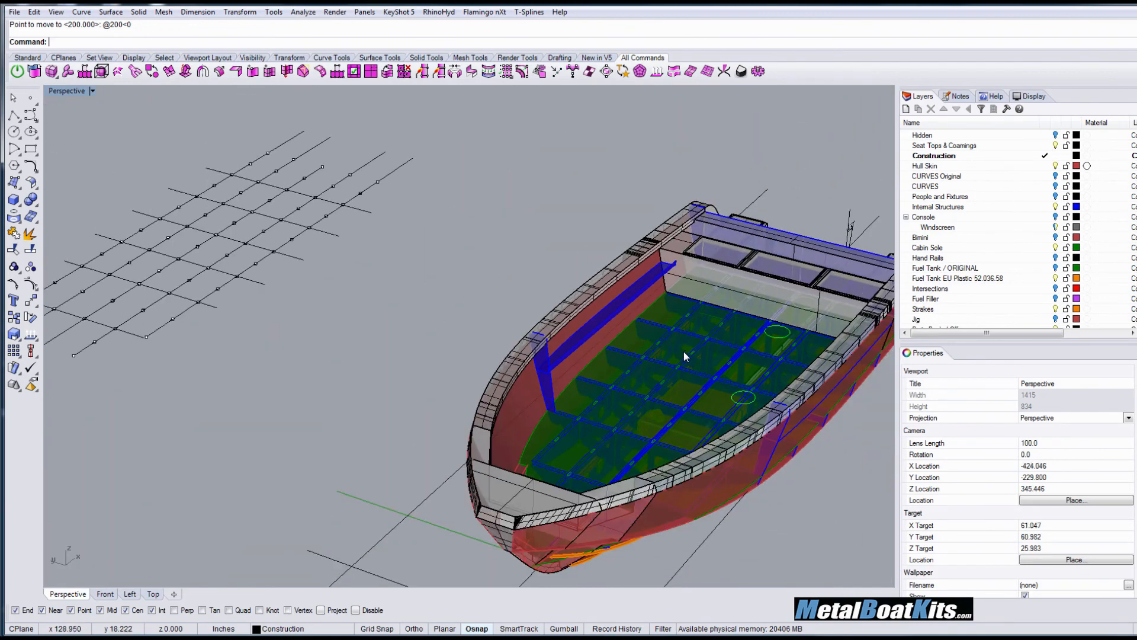
right_click_drag(721, 377, 440, 243)
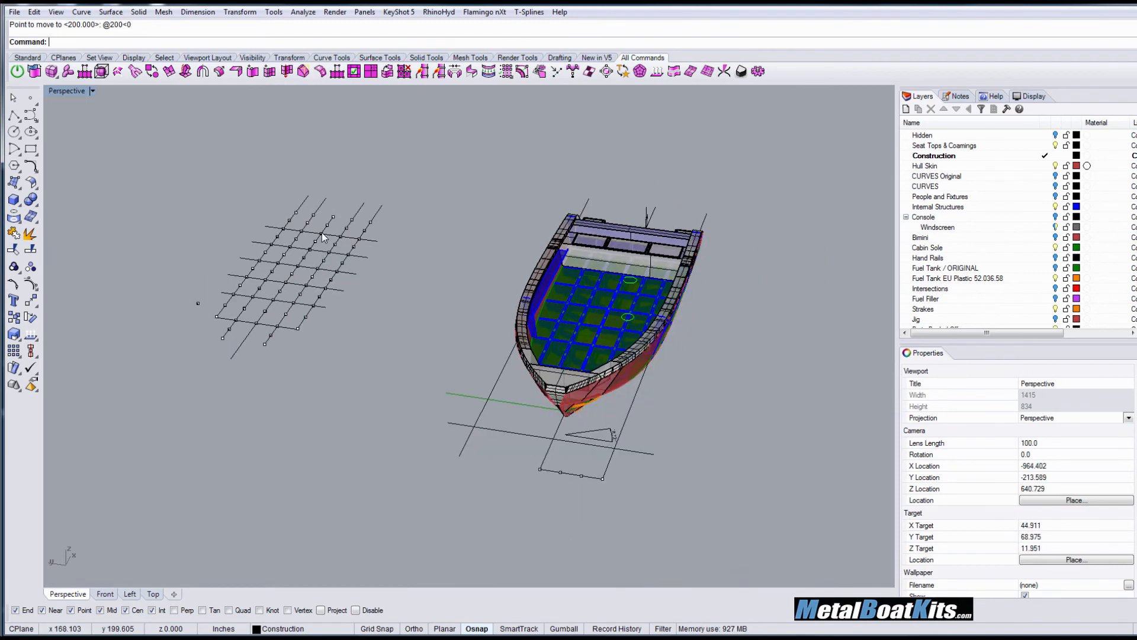
right_click_drag(428, 314, 404, 270)
left_click(657, 239)
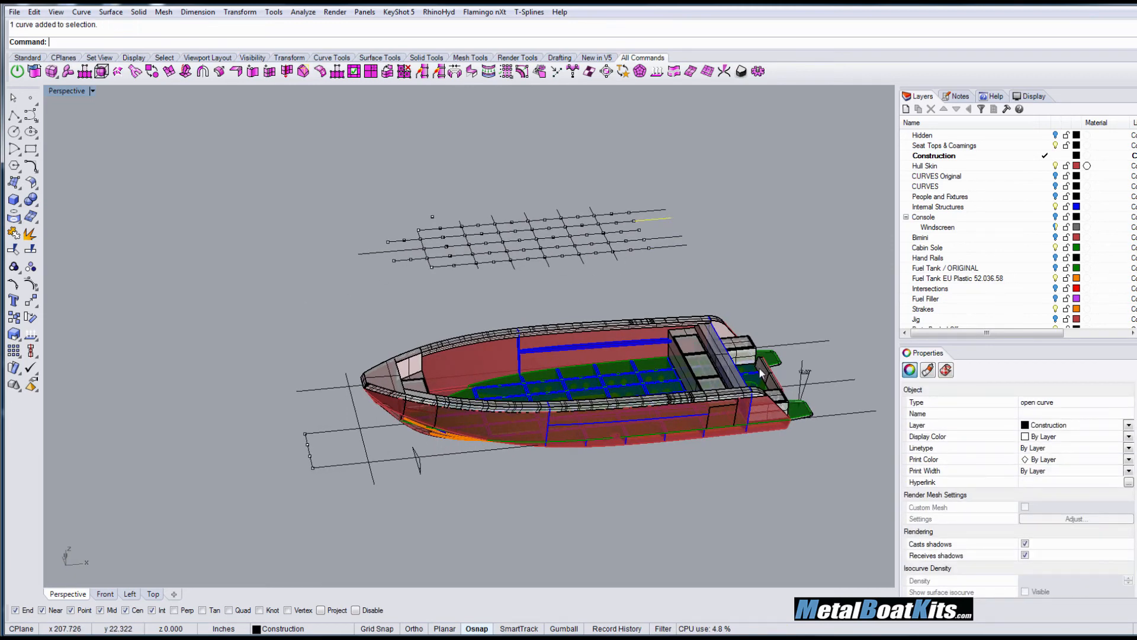
left_click(773, 356)
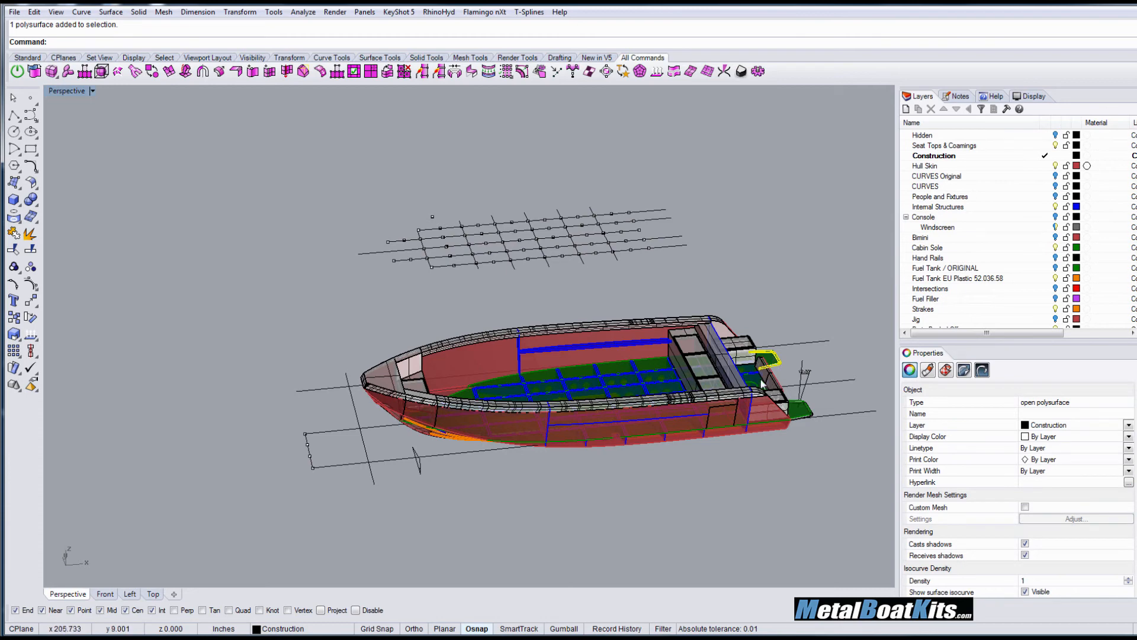
left_click(756, 376)
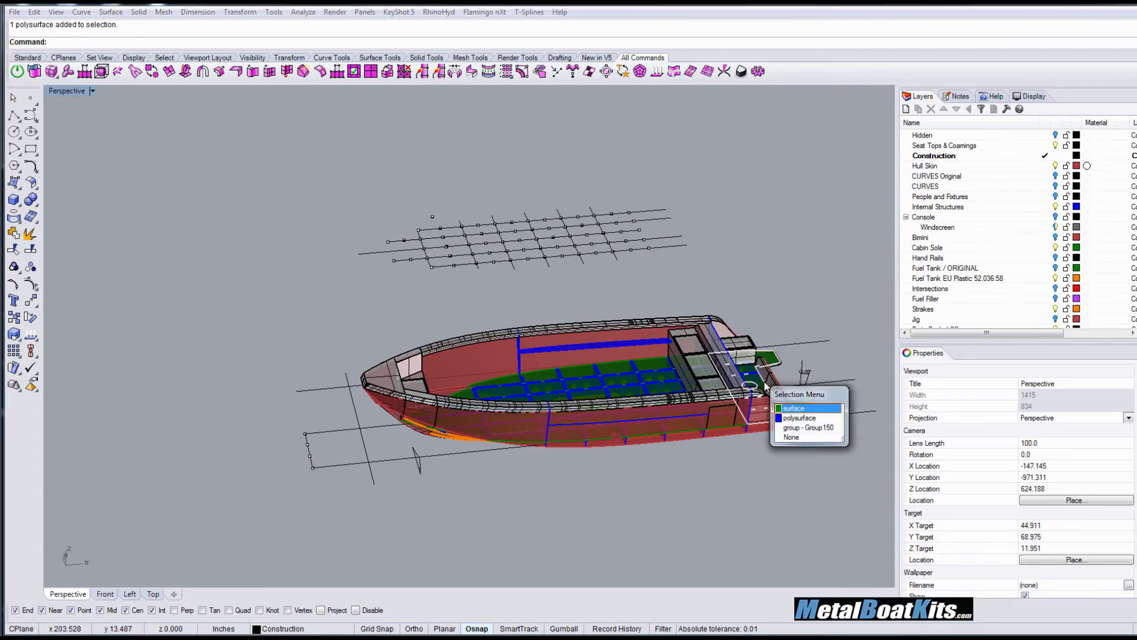
left_click(799, 409)
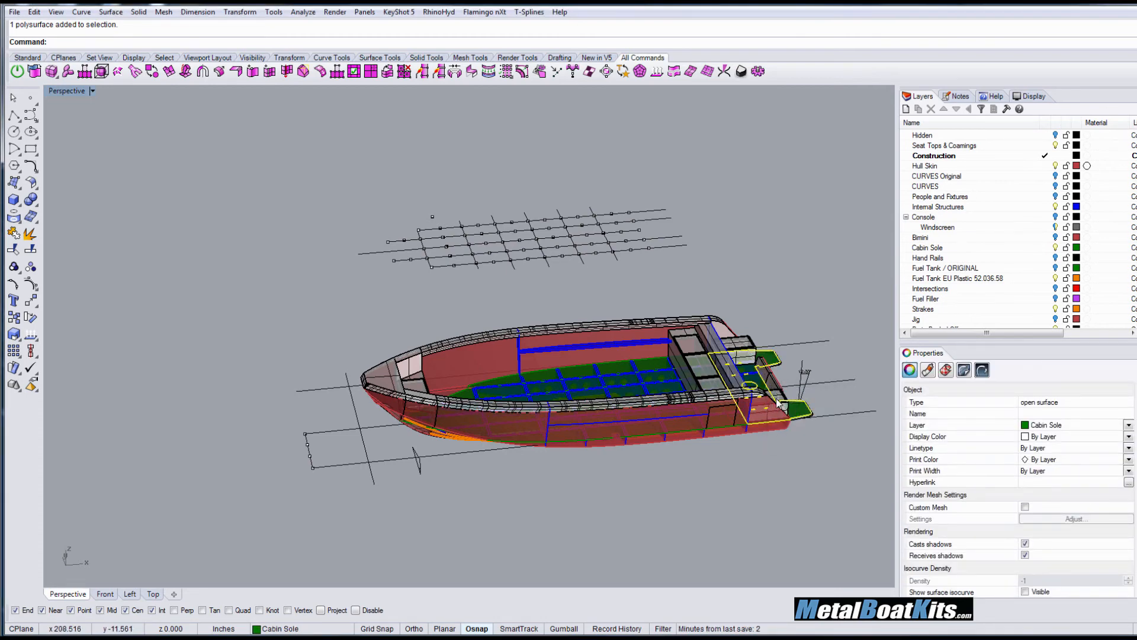
- Zoom to the selected aft sole surface and examine how its slots line up with the structure below
key("Return")
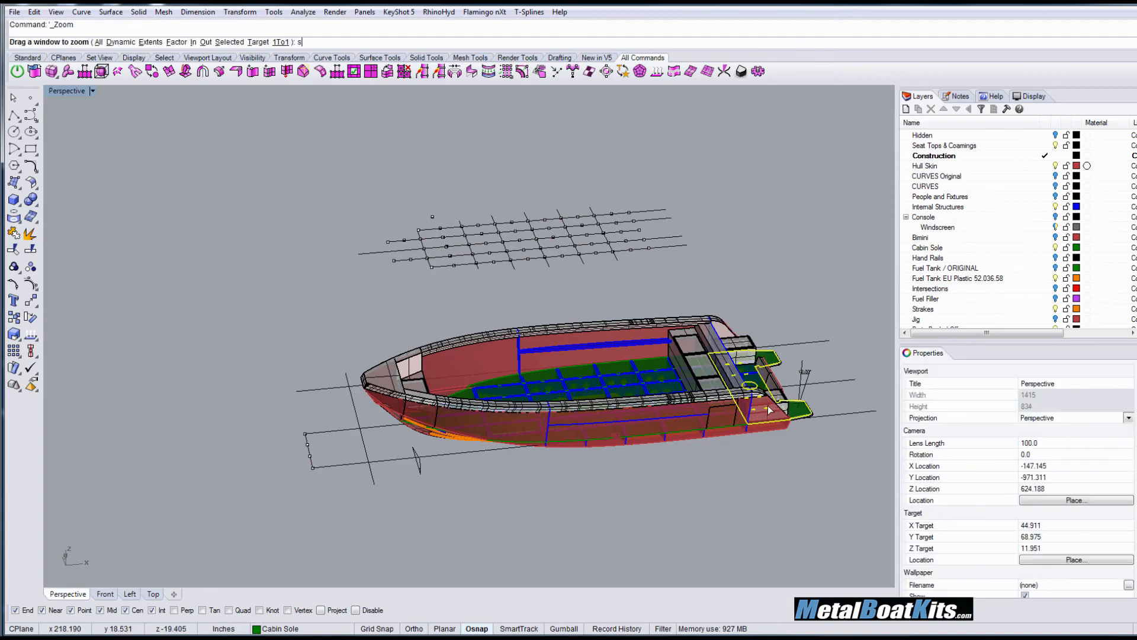
key("Return")
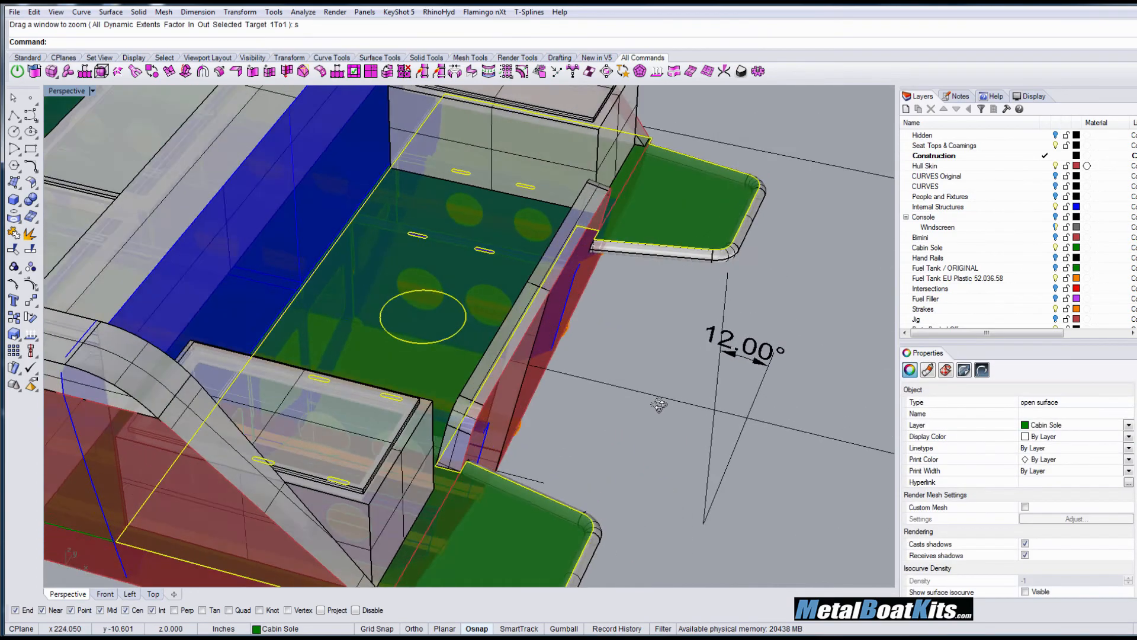
right_click_drag(658, 404, 599, 318)
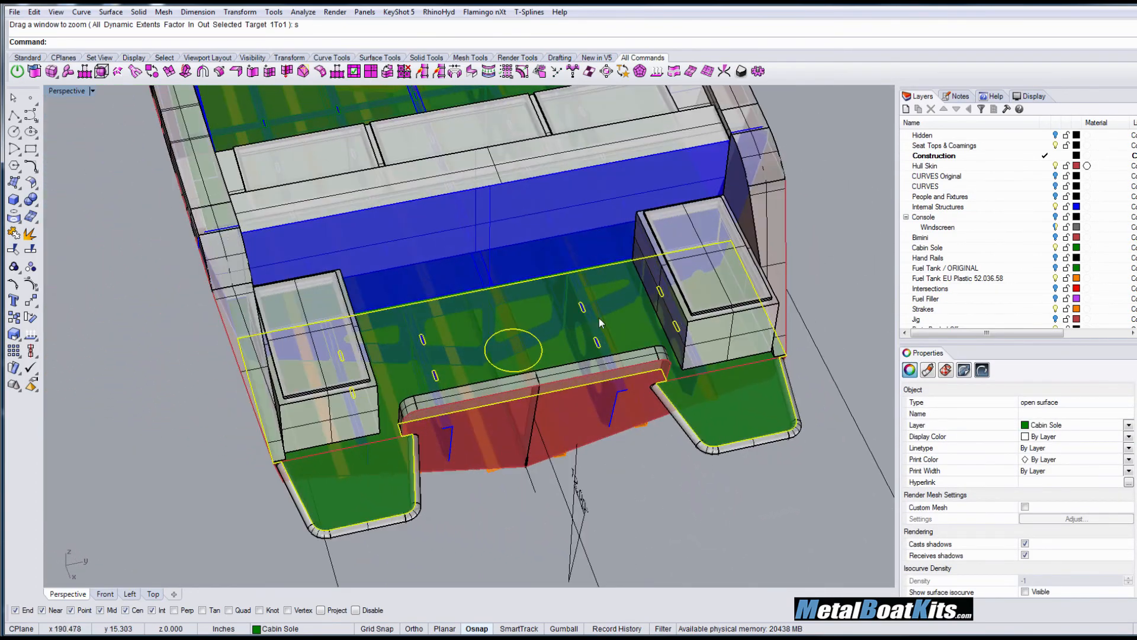
right_click_drag(740, 407, 716, 415)
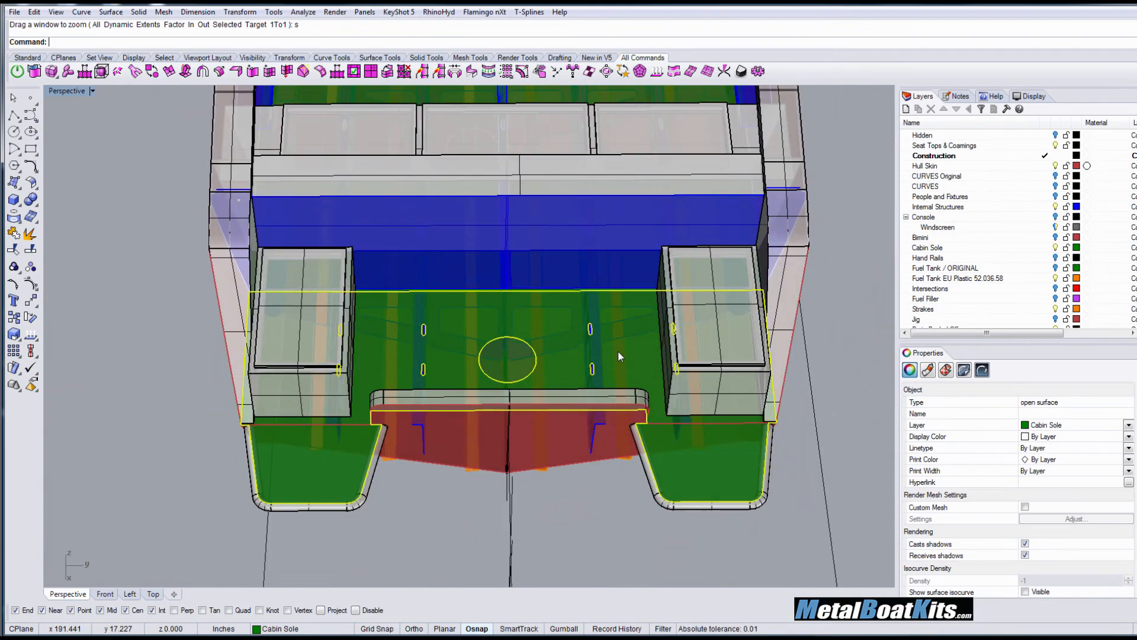
right_click_drag(599, 332, 795, 332)
- Examine the complete boat from the bow and side, together with the offset grid of slot layout lines
scroll(761, 307, "down", 8)
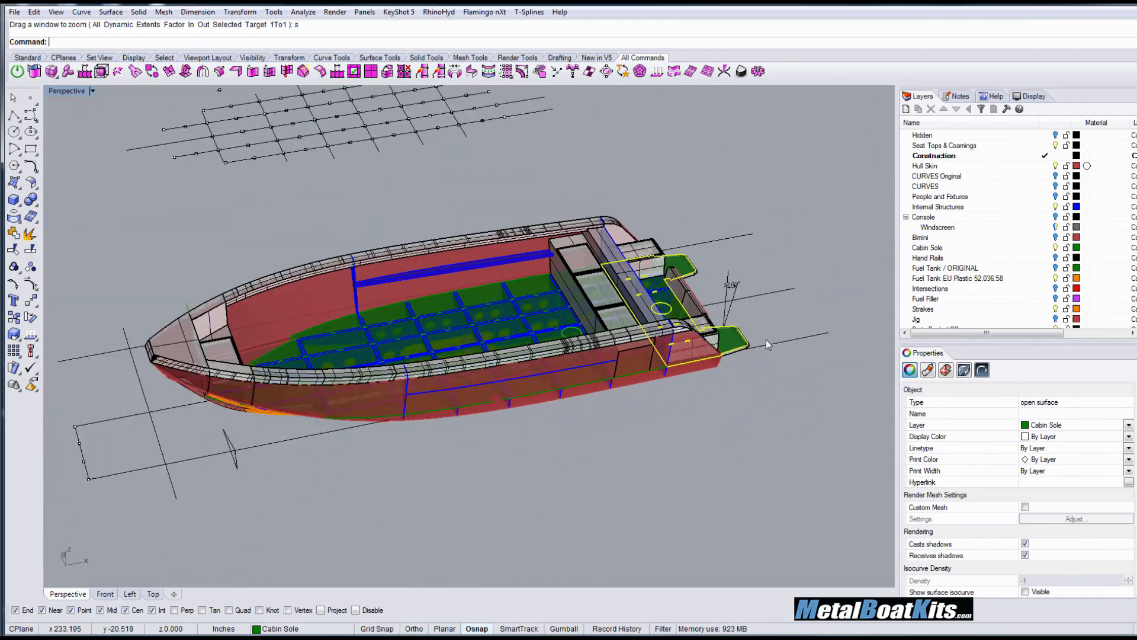
right_click_drag(621, 400, 645, 397)
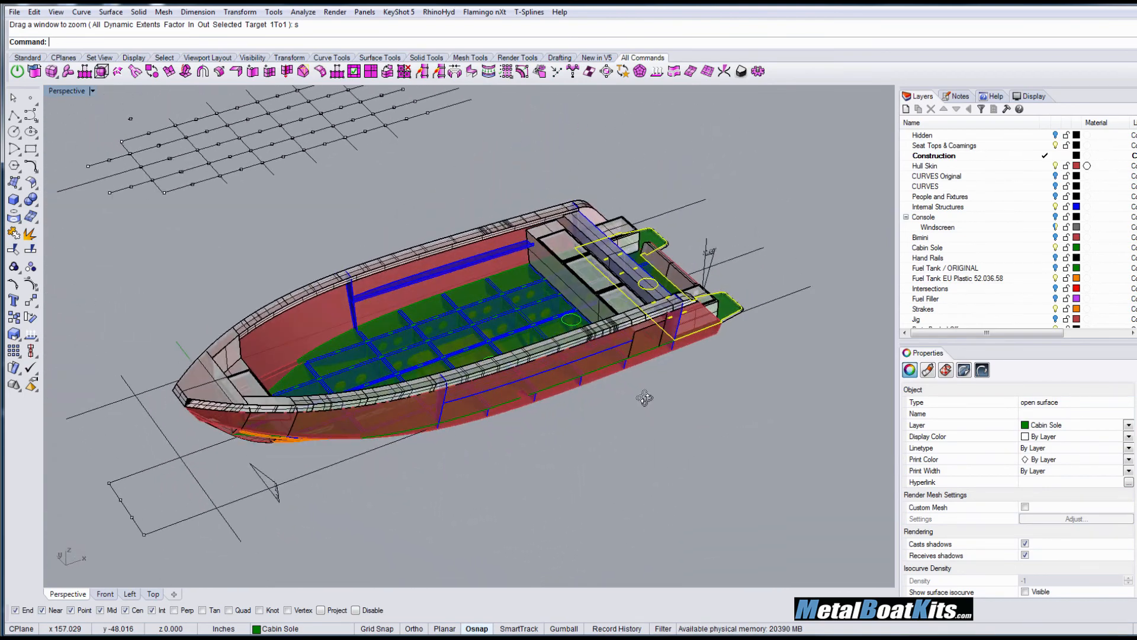
scroll(739, 465, "down", 2)
scroll(437, 288, "up", 2)
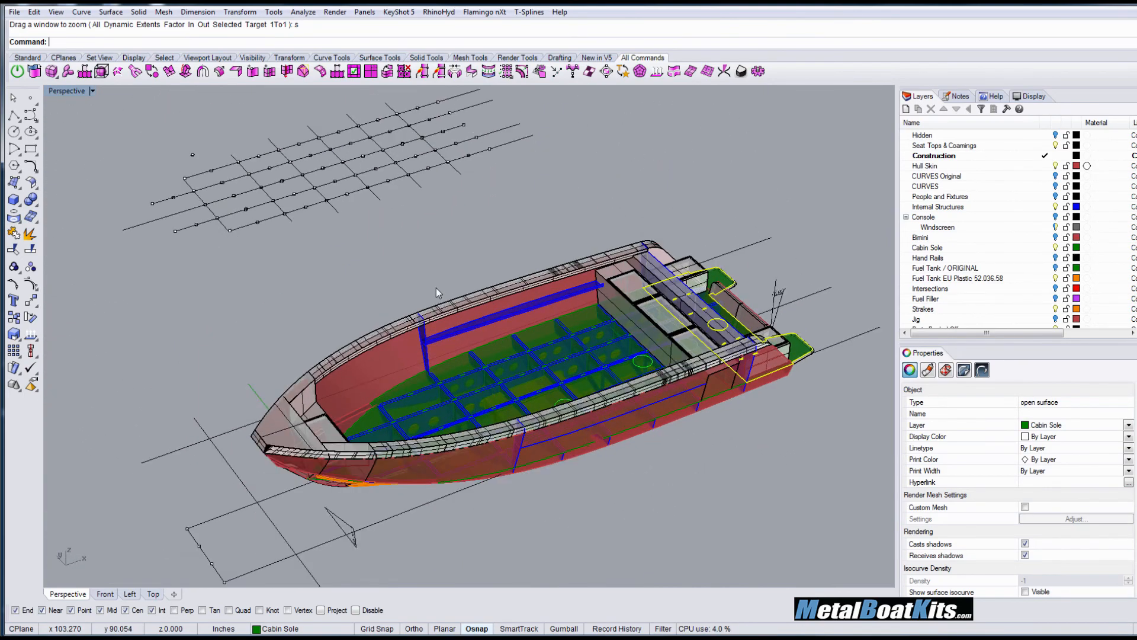
right_click_drag(486, 278, 494, 301)
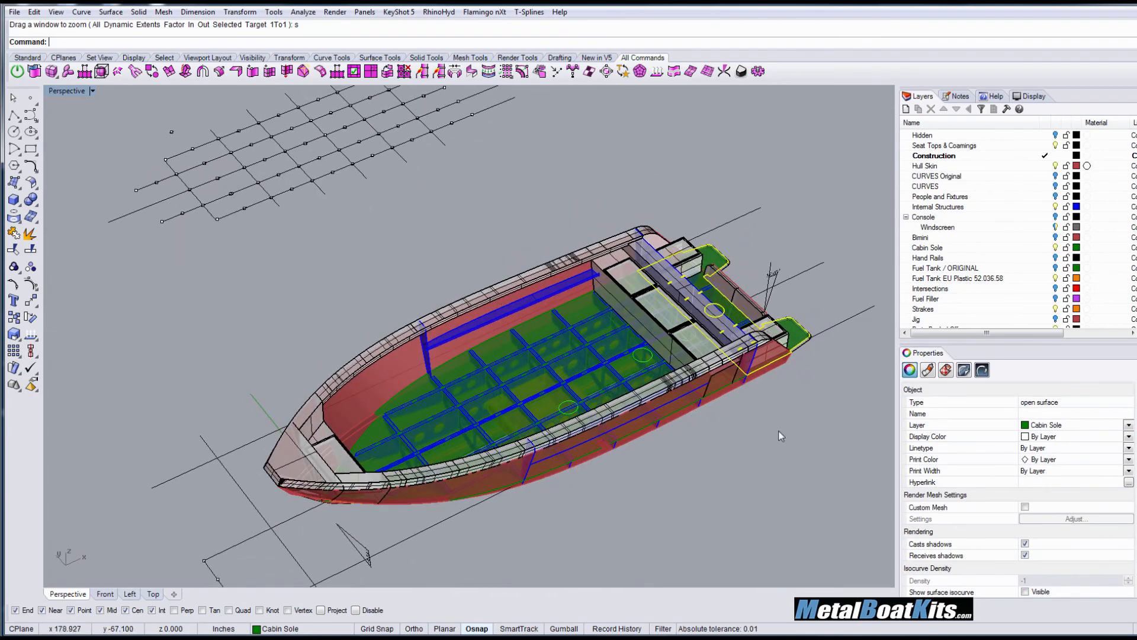
right_click_drag(773, 457, 797, 428)
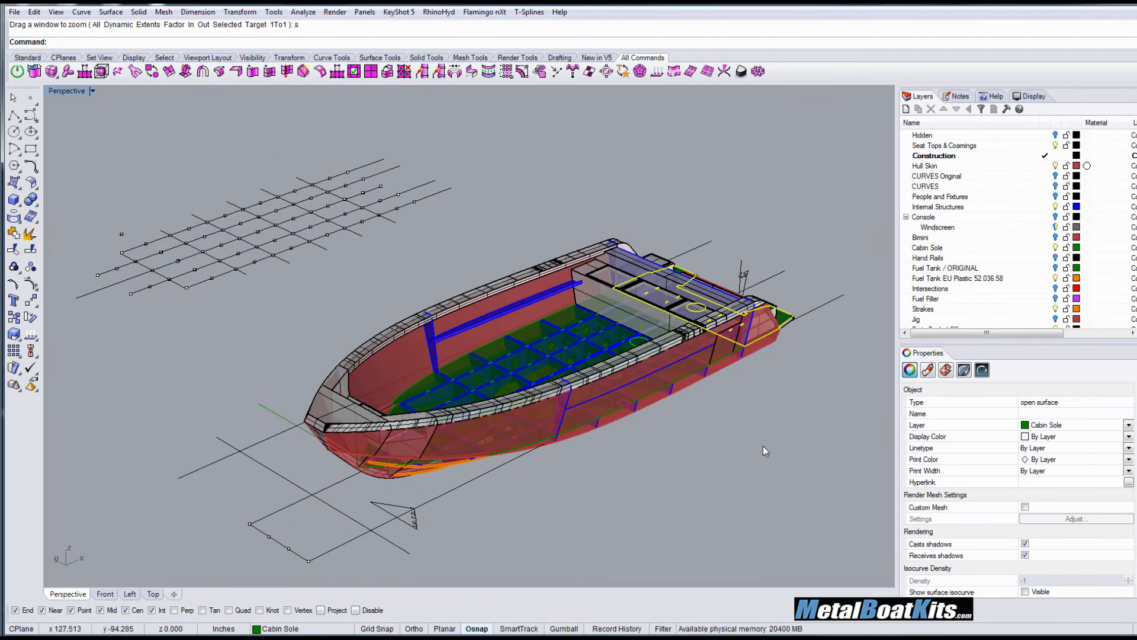
scroll(759, 450, "down", 2)
right_click_drag(425, 293, 415, 289)
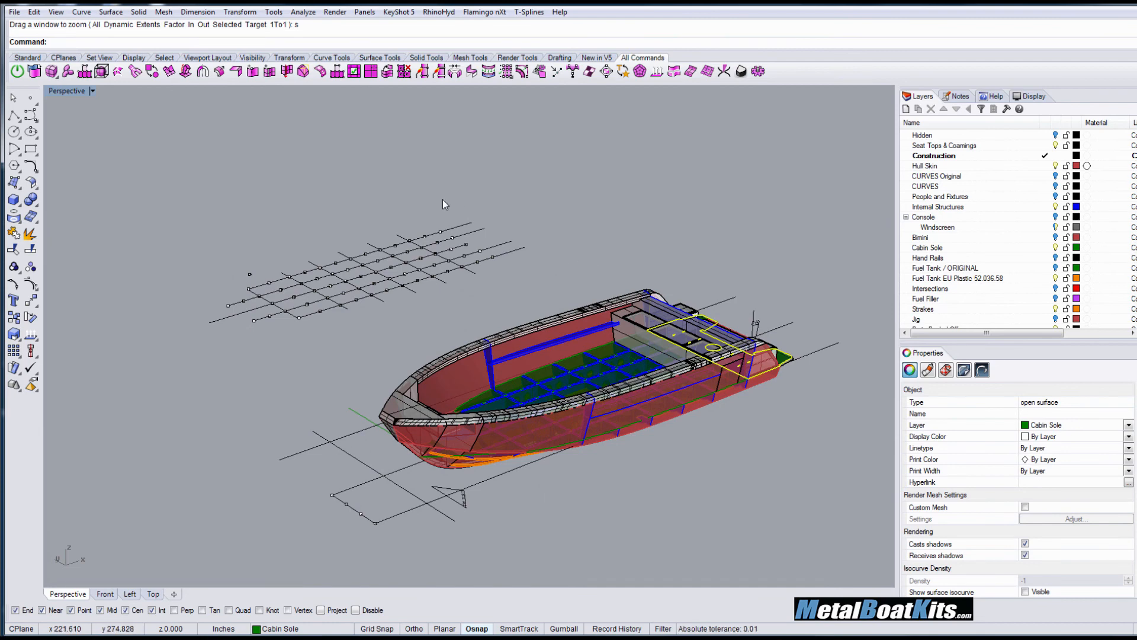
scroll(349, 227, "up", 1)
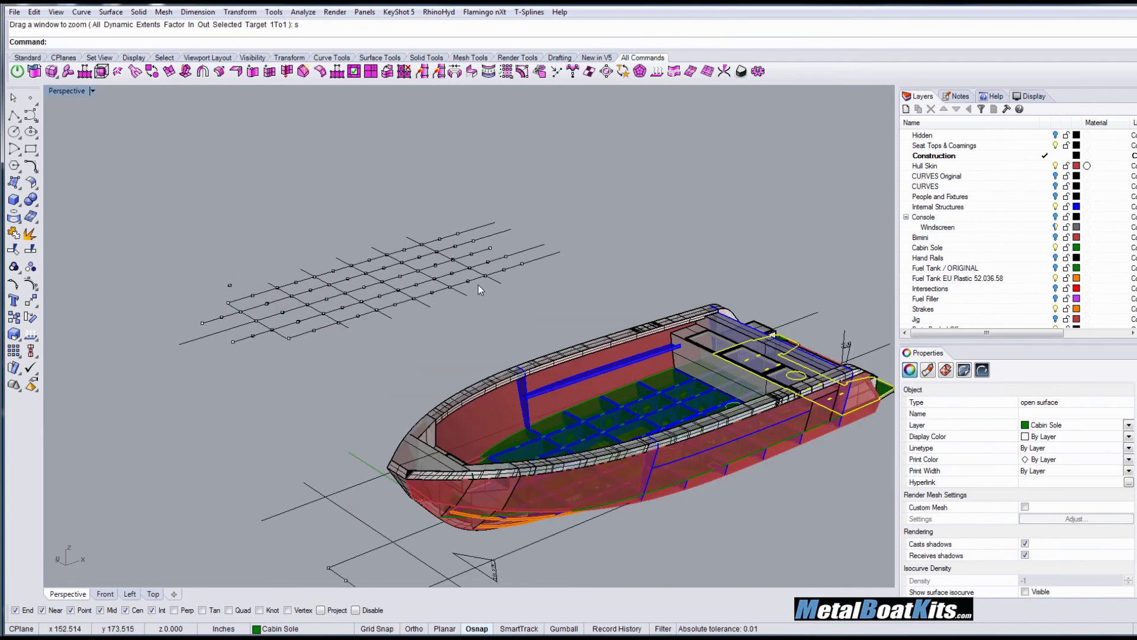